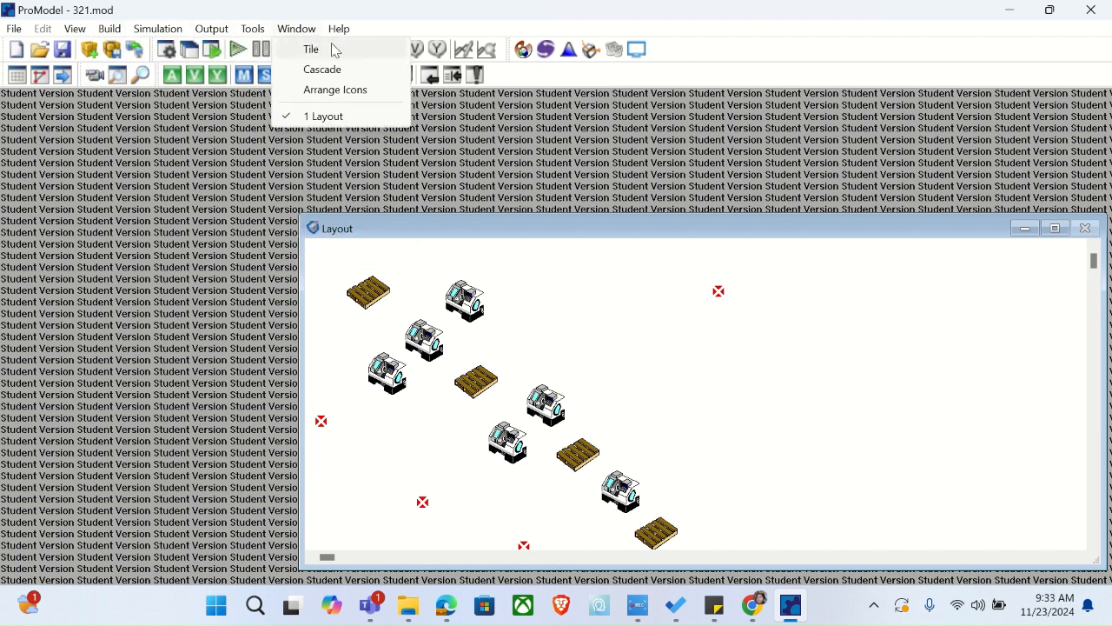
# Run the simulation to watch its animation, and end it without collecting statistics
pyautogui.click(235, 49)
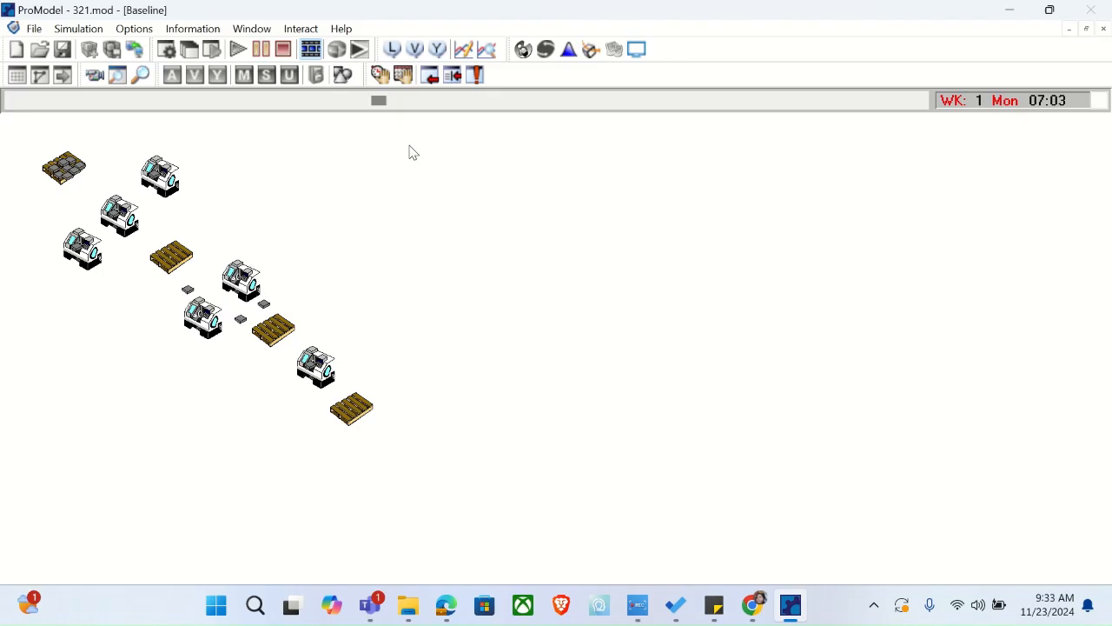
pyautogui.click(287, 54)
pyautogui.click(573, 335)
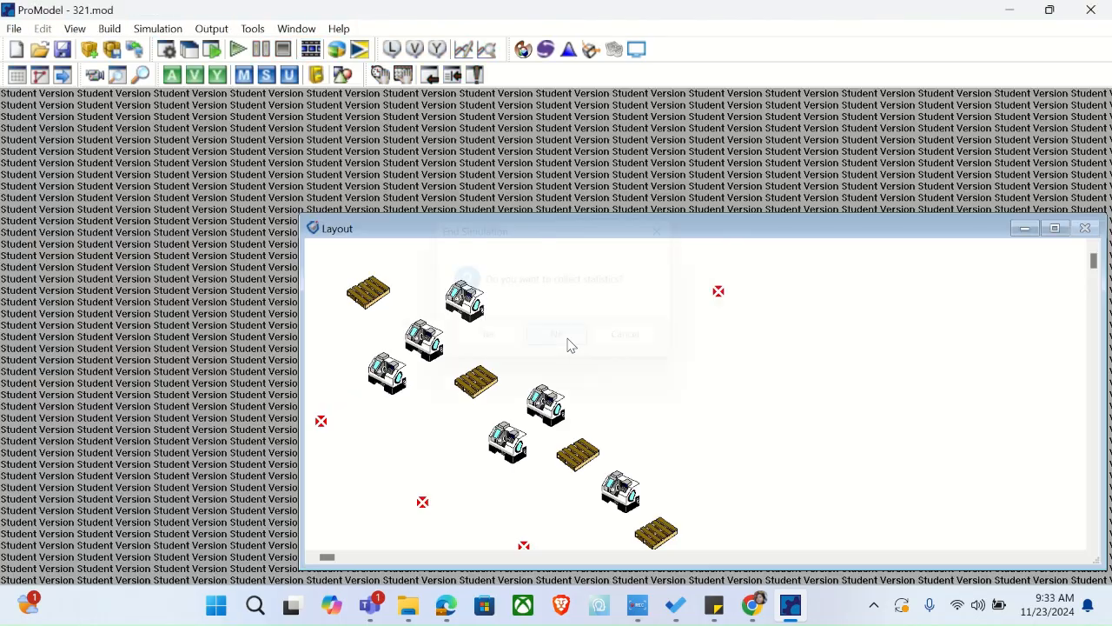
# Add three resources named Resource1, Resource2 and Resource3, with the New option for graphics turned off
pyautogui.click(109, 28)
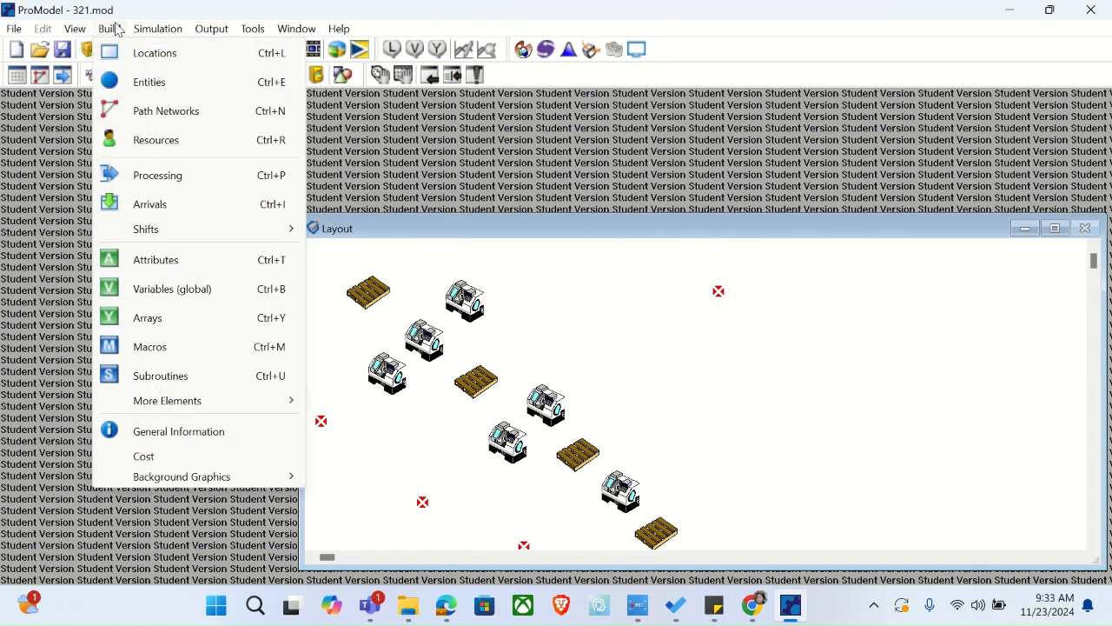
pyautogui.click(178, 148)
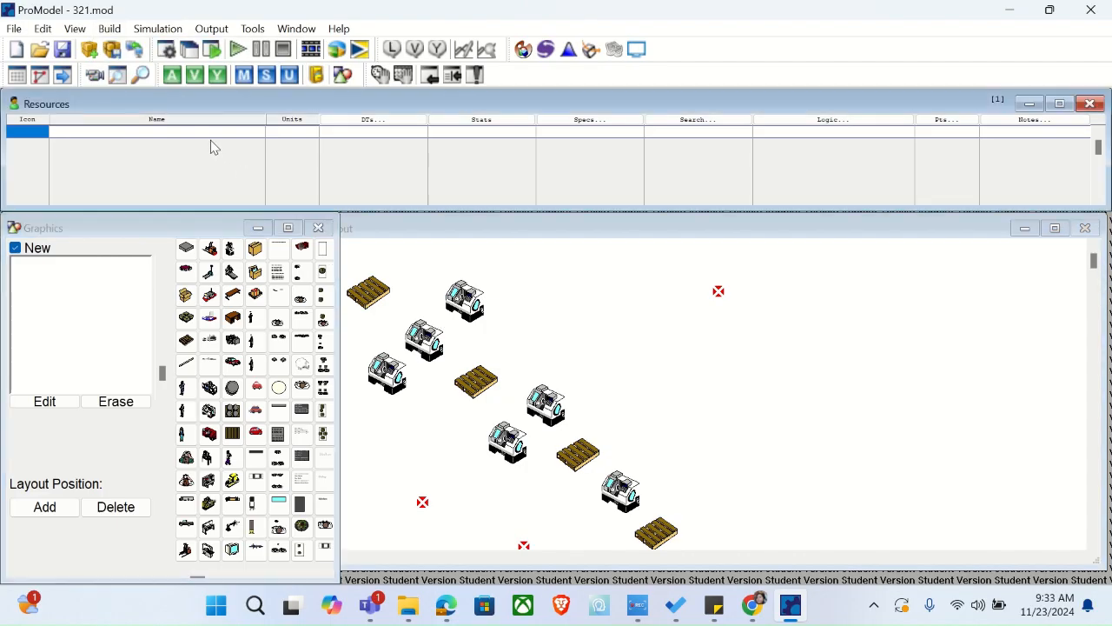
pyautogui.click(210, 132)
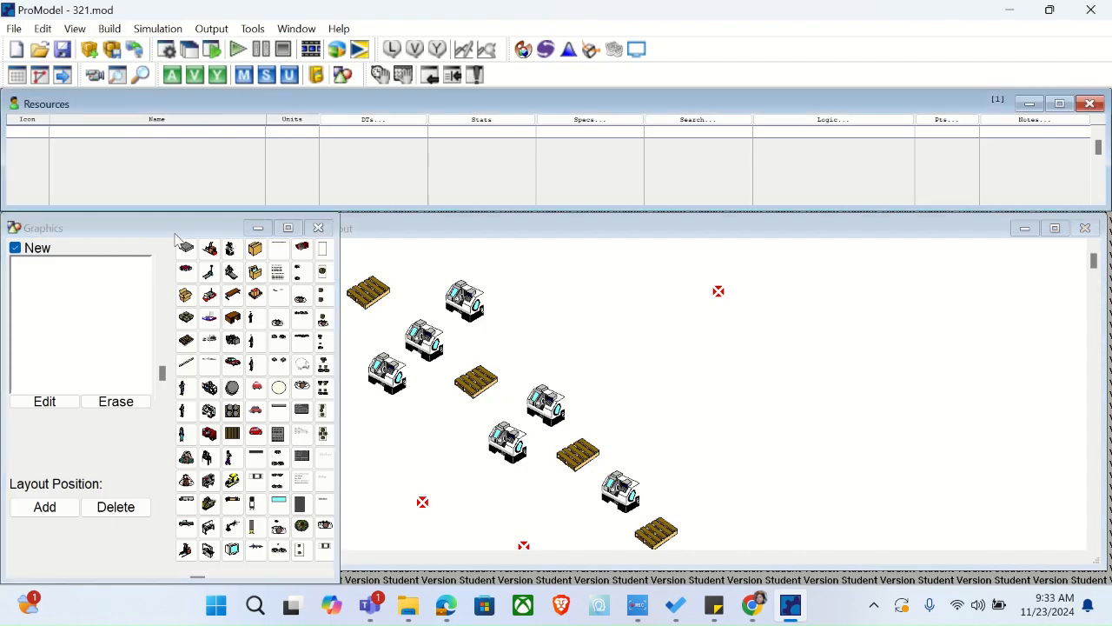
pyautogui.click(45, 250)
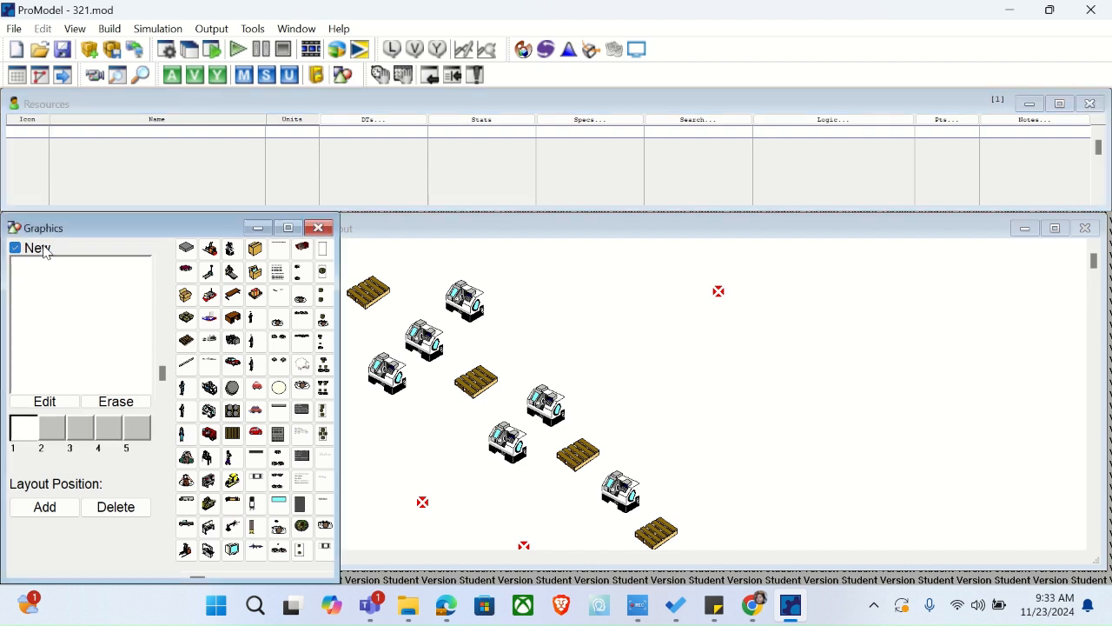
pyautogui.click(97, 129)
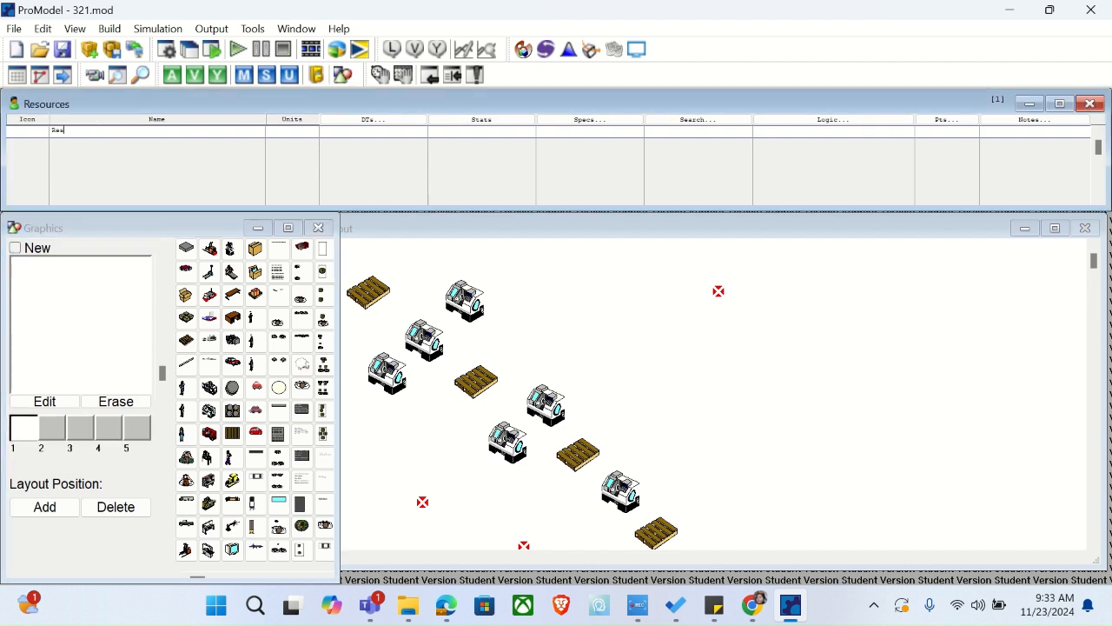
pyautogui.write('Resource1')
pyautogui.press('Return')
pyautogui.write('Resource2')
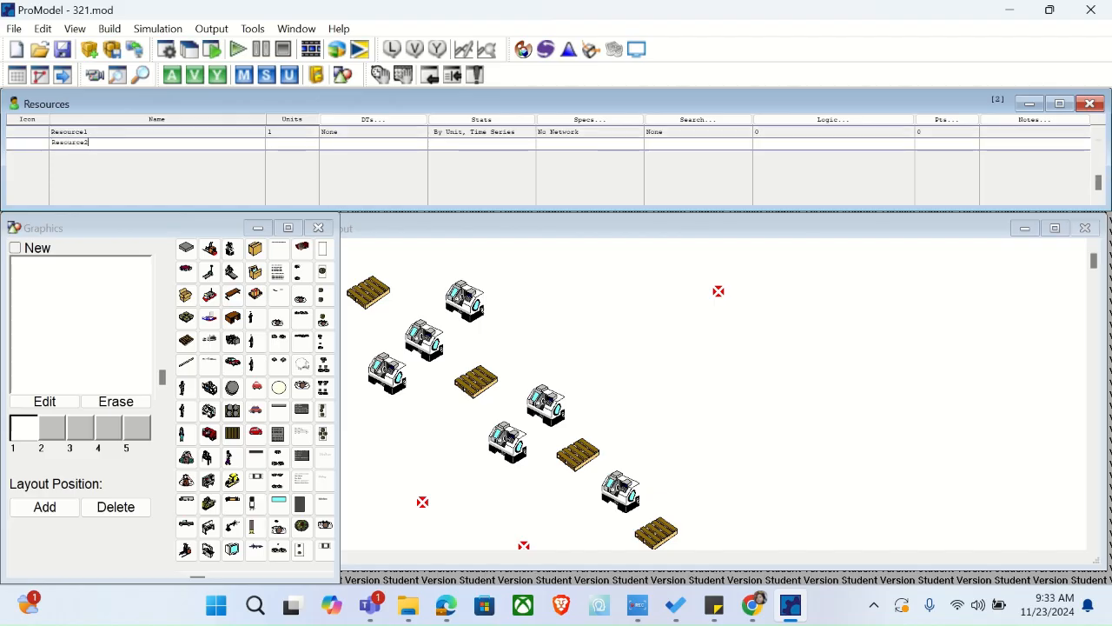
pyautogui.press('Return')
pyautogui.write('Resource3')
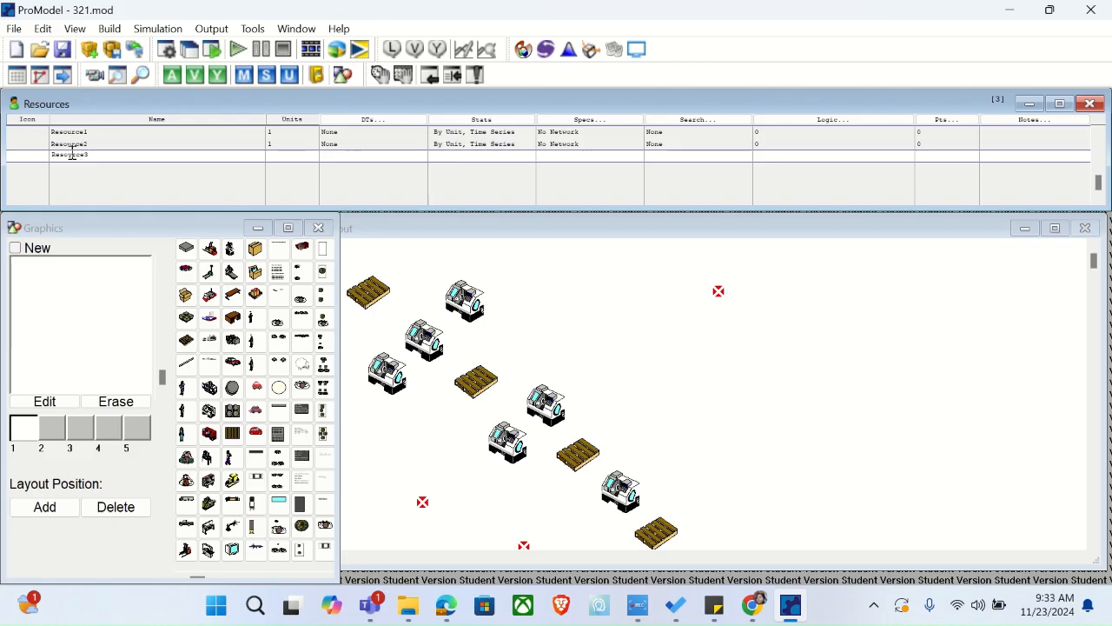
# Assign the same standing-person graphic to Resource1, Resource2 and Resource3
pyautogui.click(65, 132)
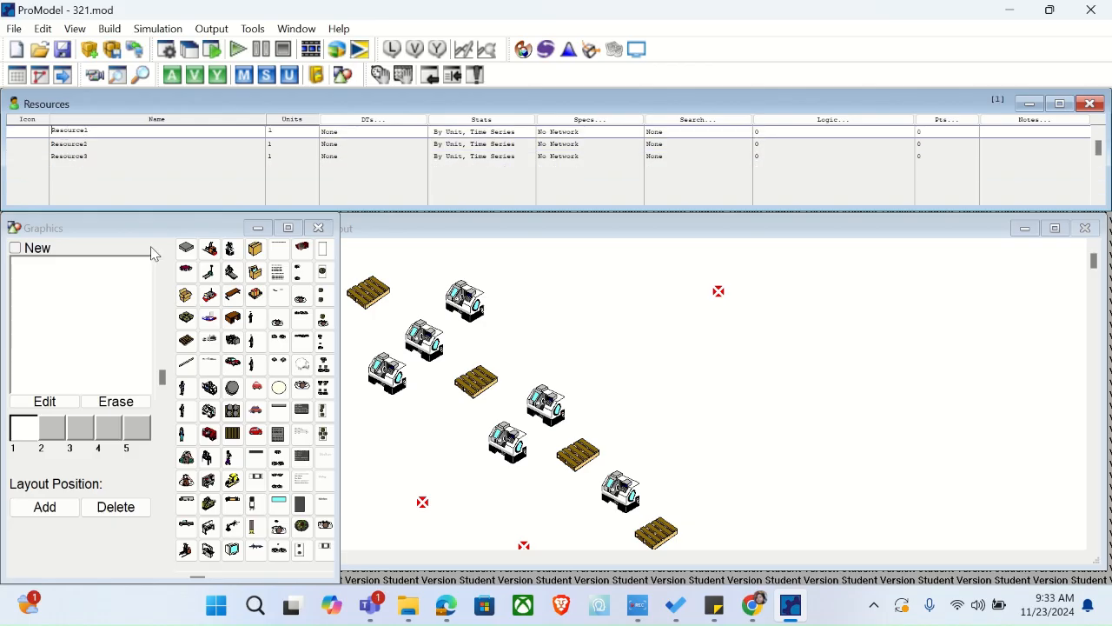
pyautogui.click(183, 412)
pyautogui.click(110, 144)
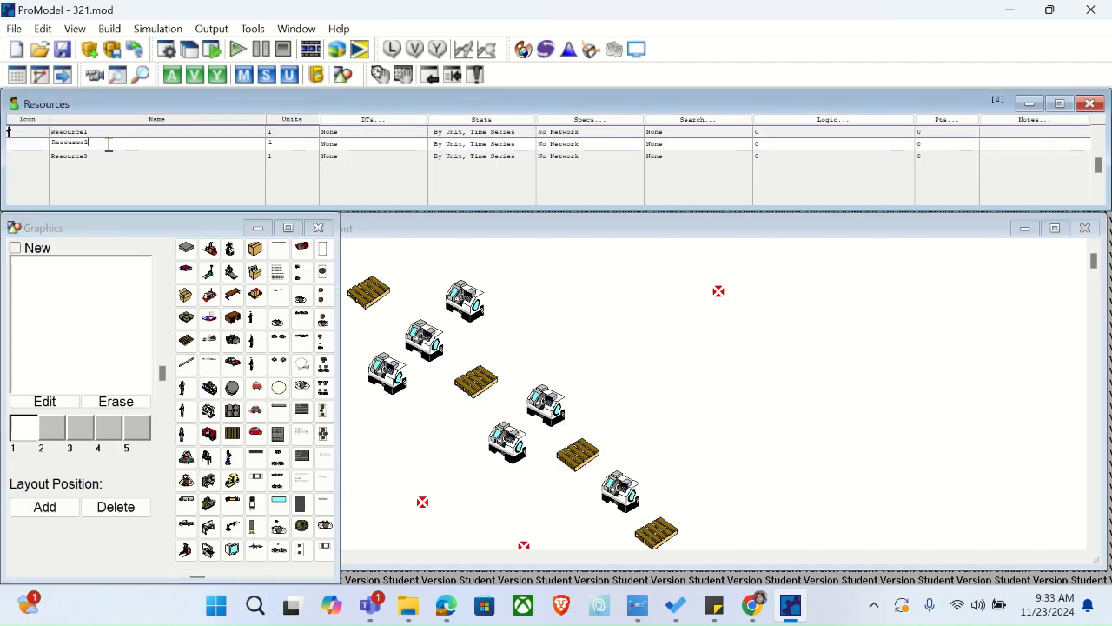
pyautogui.click(186, 415)
pyautogui.click(124, 156)
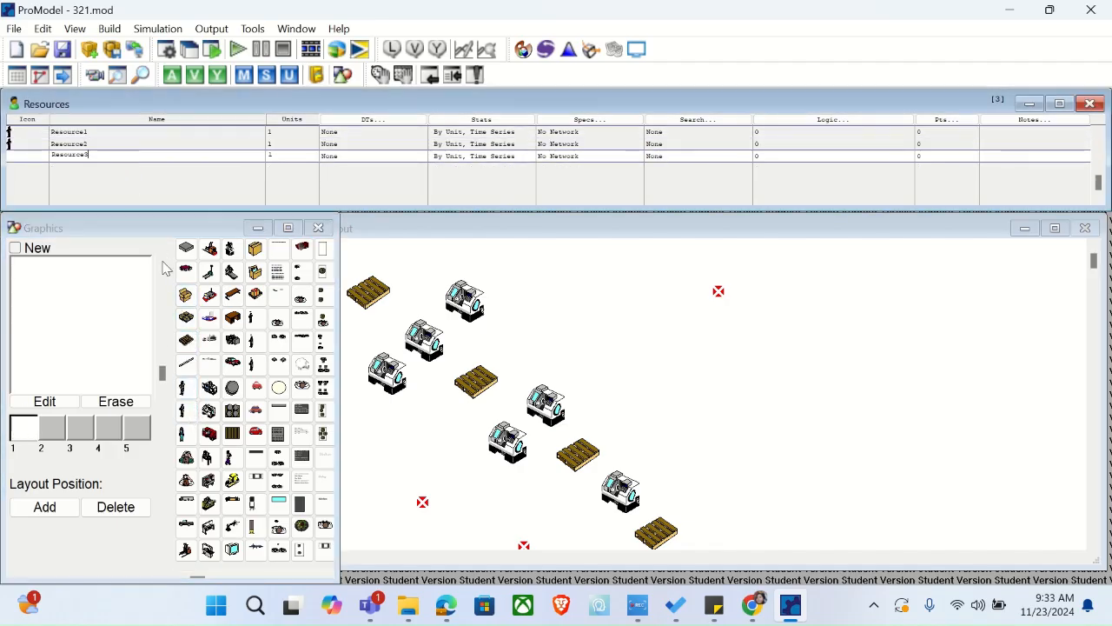
pyautogui.click(188, 417)
# Create three path networks named Resource1Net, Resource2Net and Resource3Net
pyautogui.click(600, 133)
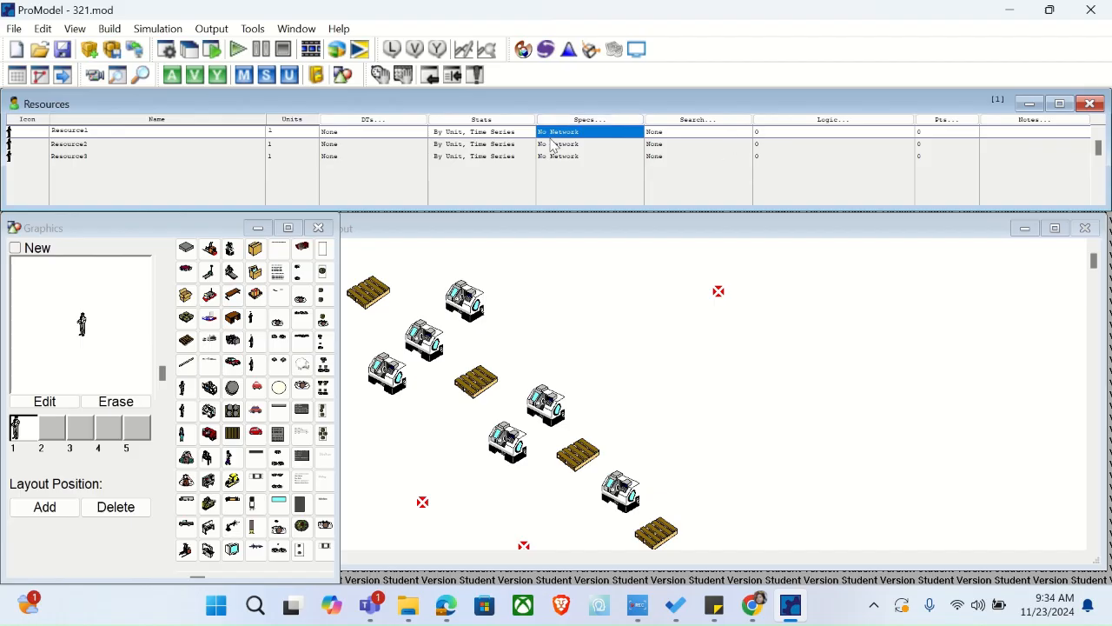
pyautogui.click(109, 29)
pyautogui.click(159, 113)
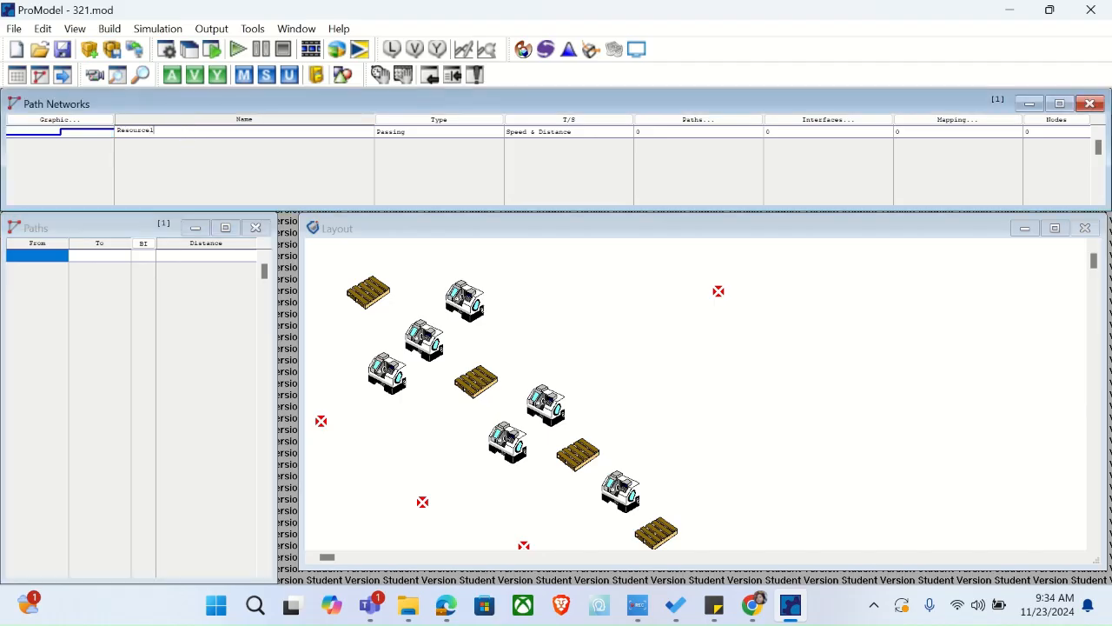
pyautogui.press('Return')
pyautogui.write('Re')
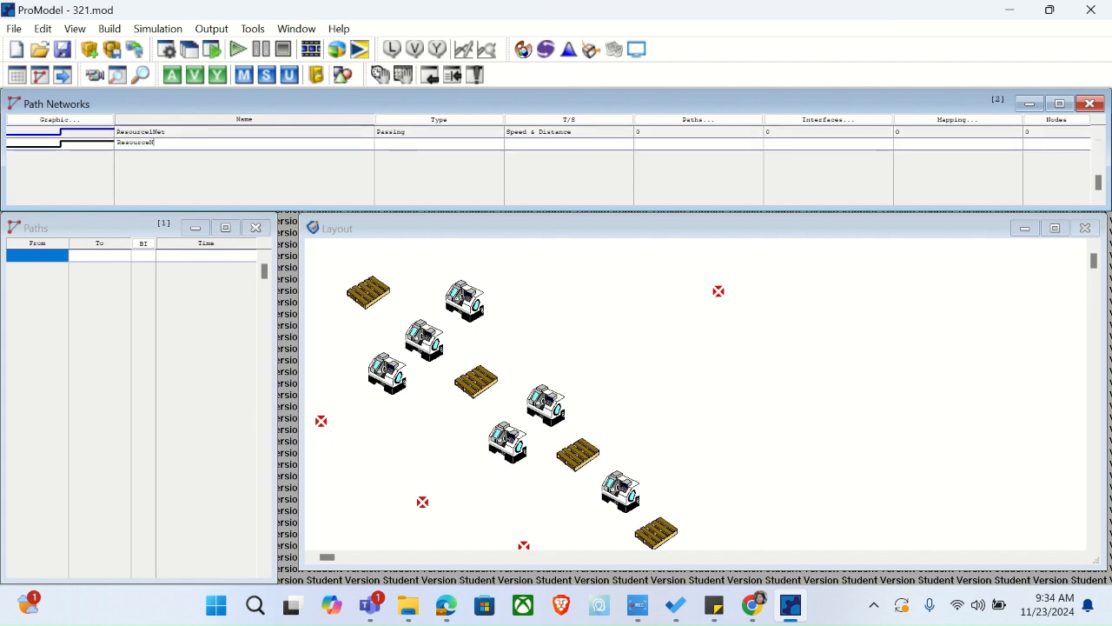
pyautogui.write('source2Net')
pyautogui.press('Return')
pyautogui.write('Re')
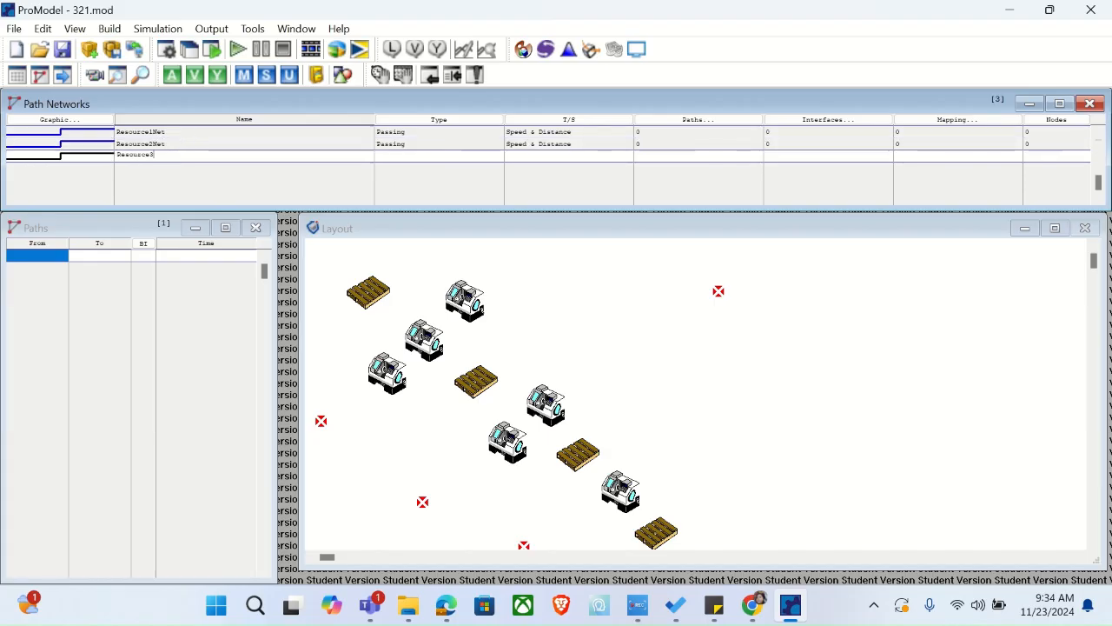
# Set the T/S basis of all three resource path networks to Time
pyautogui.click(594, 134)
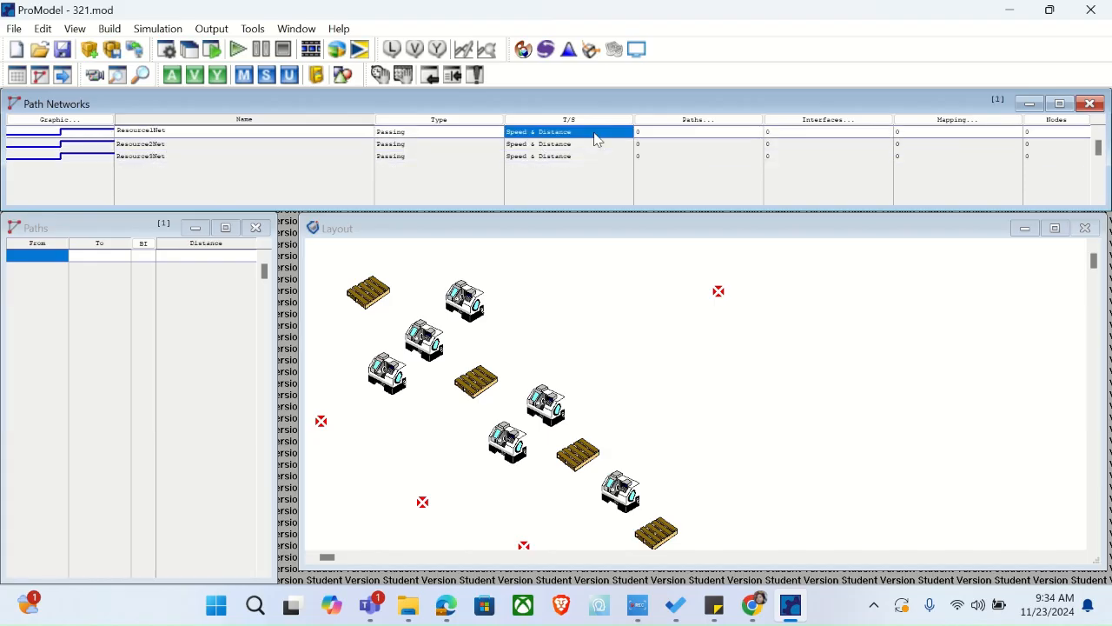
pyautogui.click(601, 139)
pyautogui.click(613, 133)
pyautogui.click(596, 144)
pyautogui.click(591, 122)
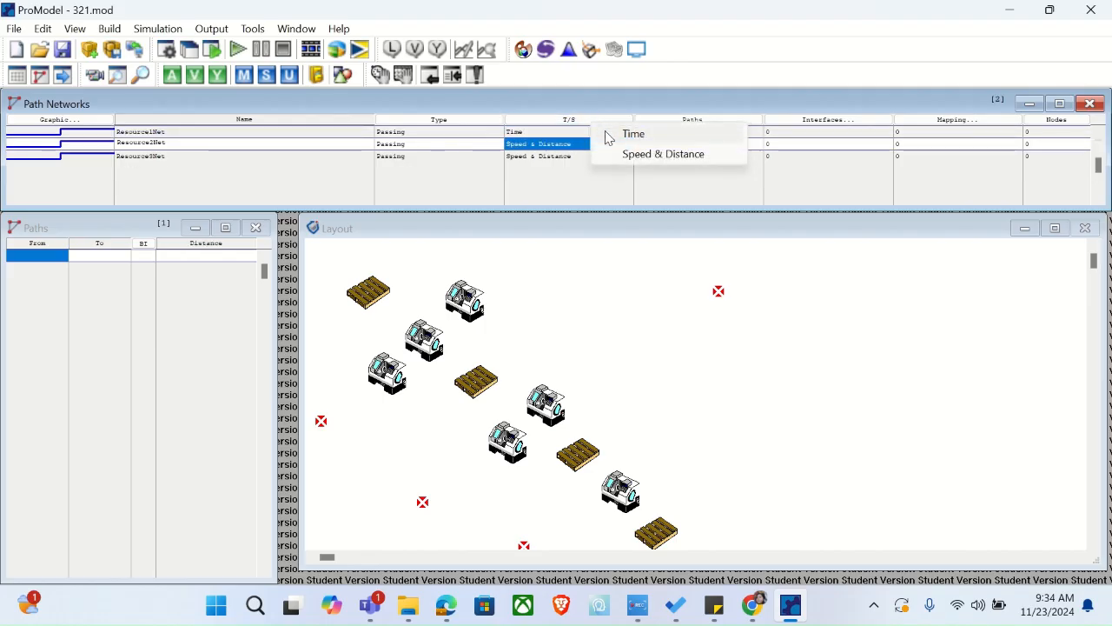
pyautogui.click(608, 133)
pyautogui.click(584, 159)
pyautogui.click(584, 129)
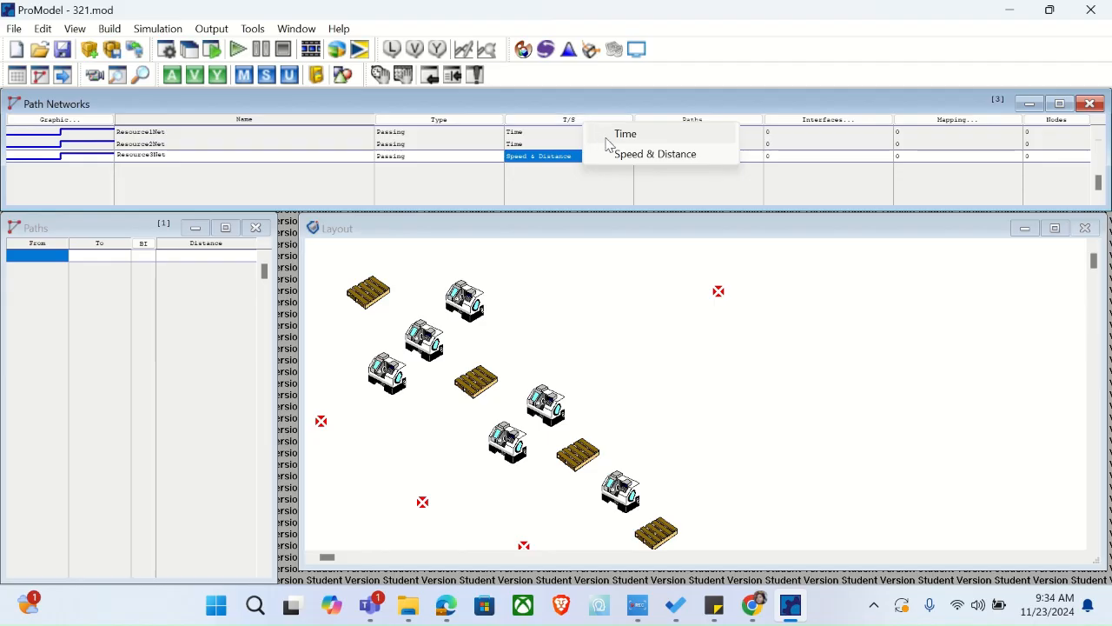
pyautogui.click(601, 134)
pyautogui.click(566, 143)
pyautogui.click(566, 135)
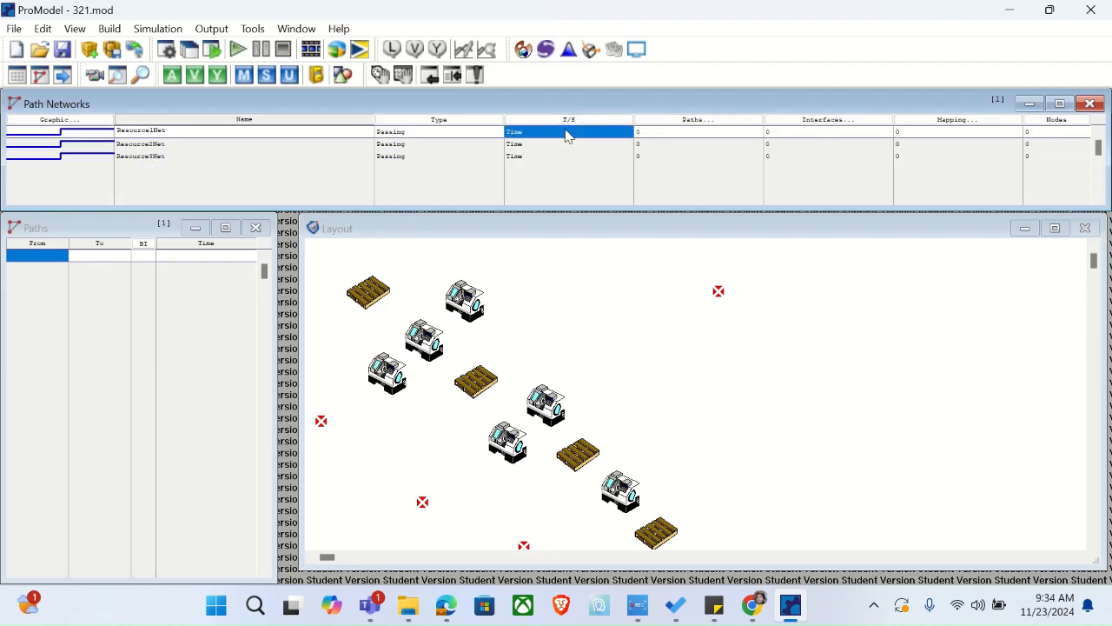
# Draw Resource1Net paths from the first pallet to the lowest machine of the first group and on to the second pallet
pyautogui.click(687, 129)
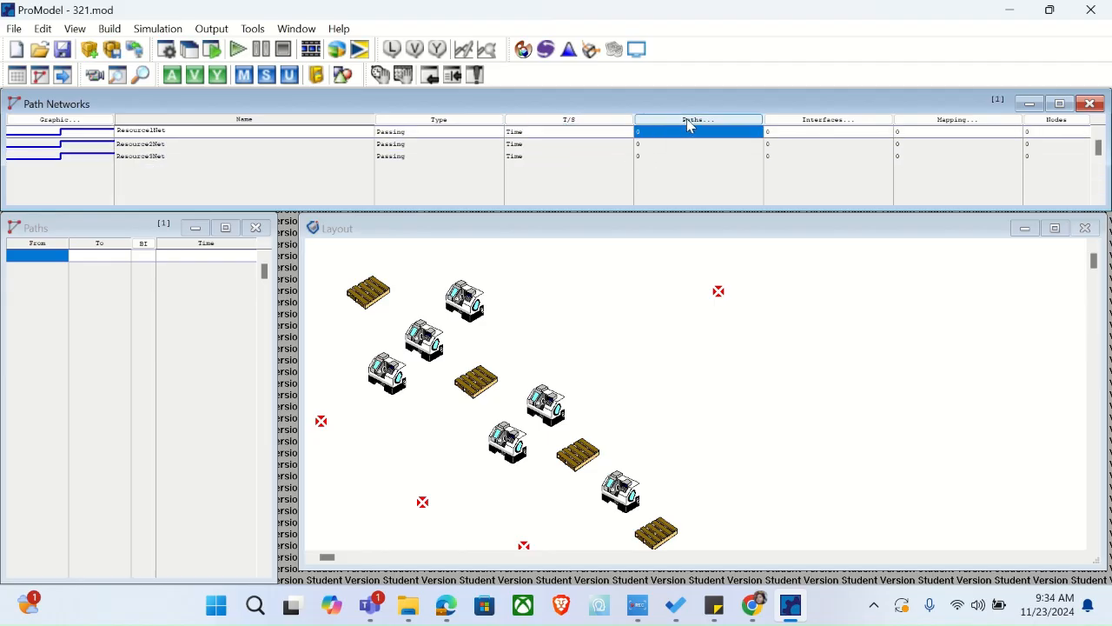
pyautogui.click(381, 311)
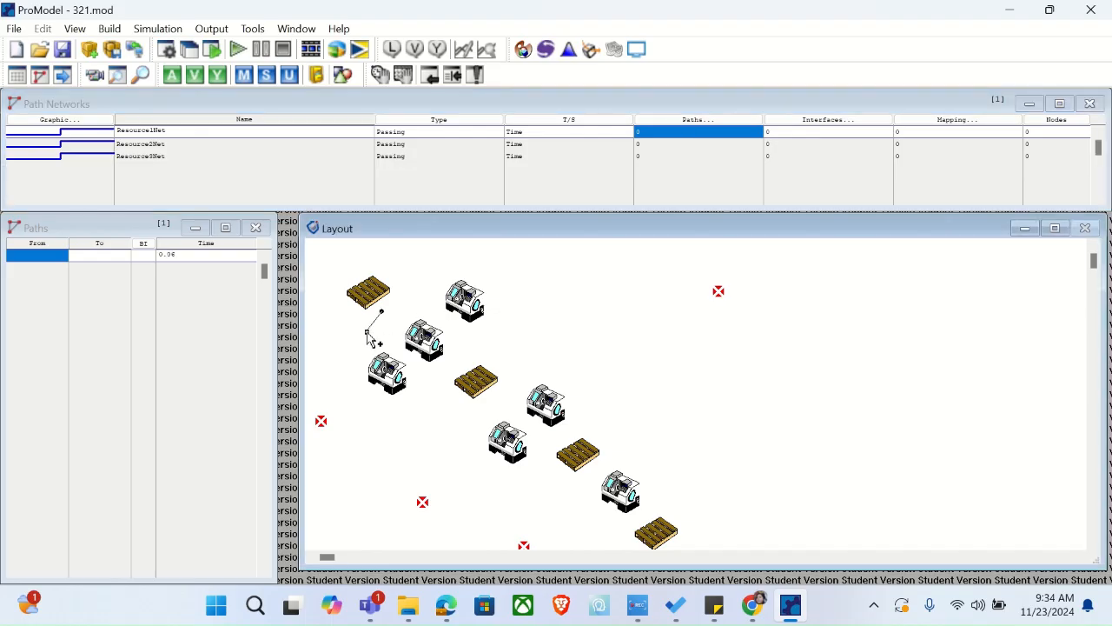
pyautogui.click(354, 397)
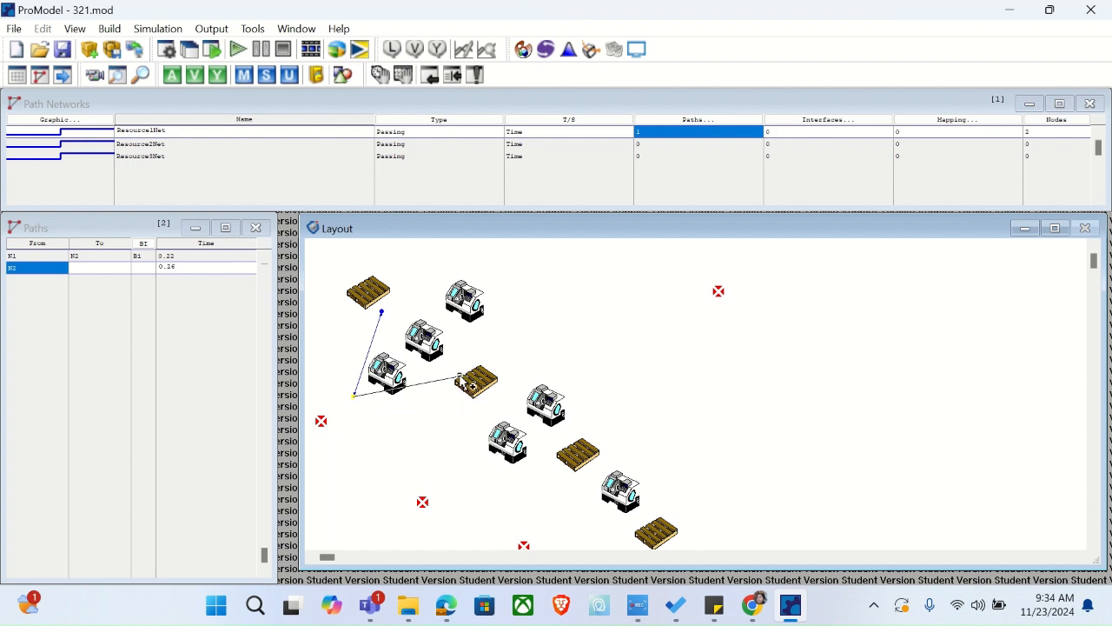
pyautogui.rightClick(458, 372)
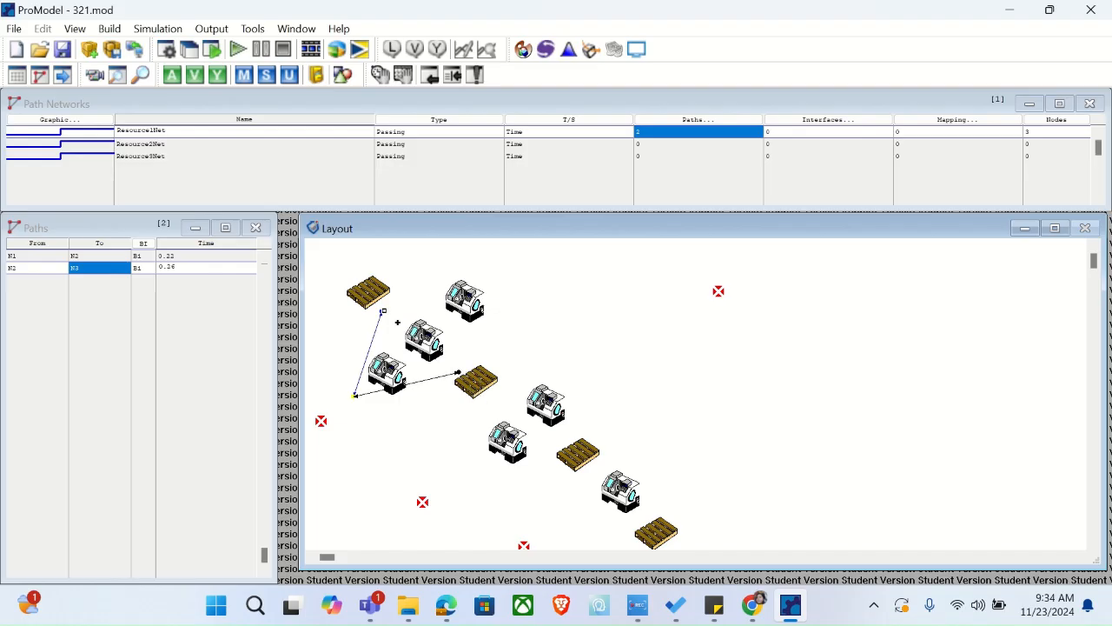
# Set the travel times of the N1–N2 and N2–N3 paths to 0.1
pyautogui.click(167, 255)
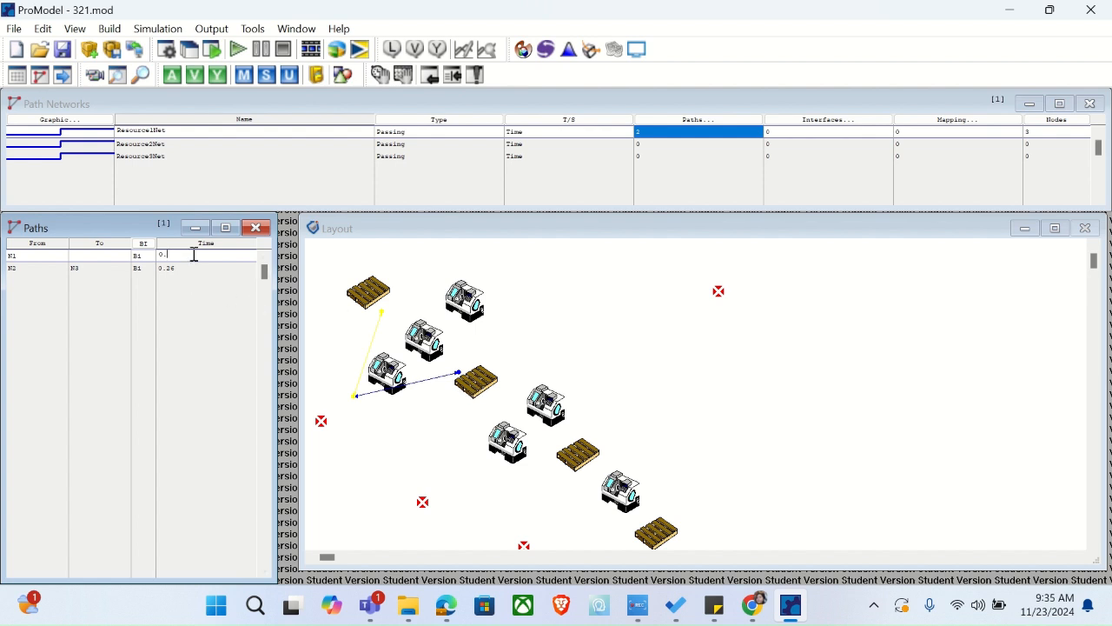
pyautogui.click(190, 268)
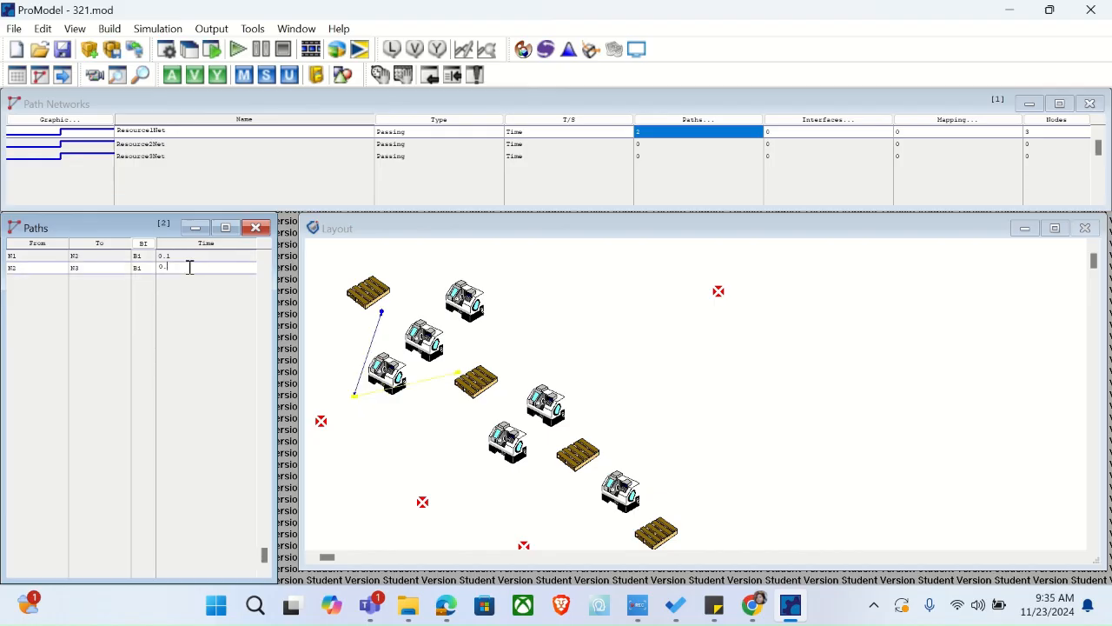
pyautogui.click(34, 275)
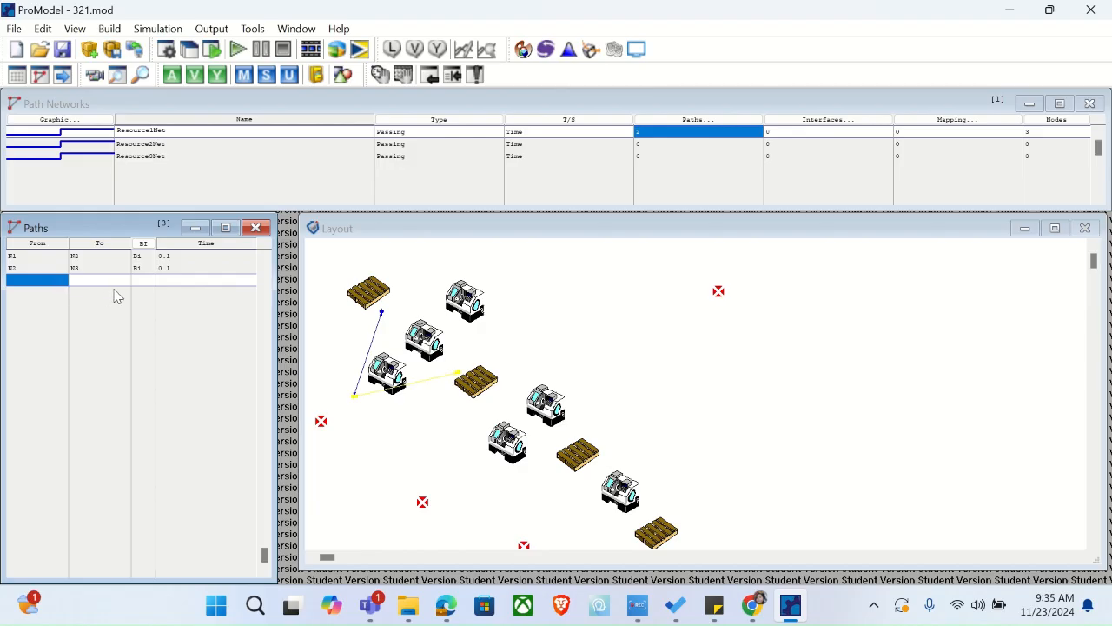
# Add Resource1Net paths from node N1 to the middle machine of the first group and on to node N3
pyautogui.click(382, 312)
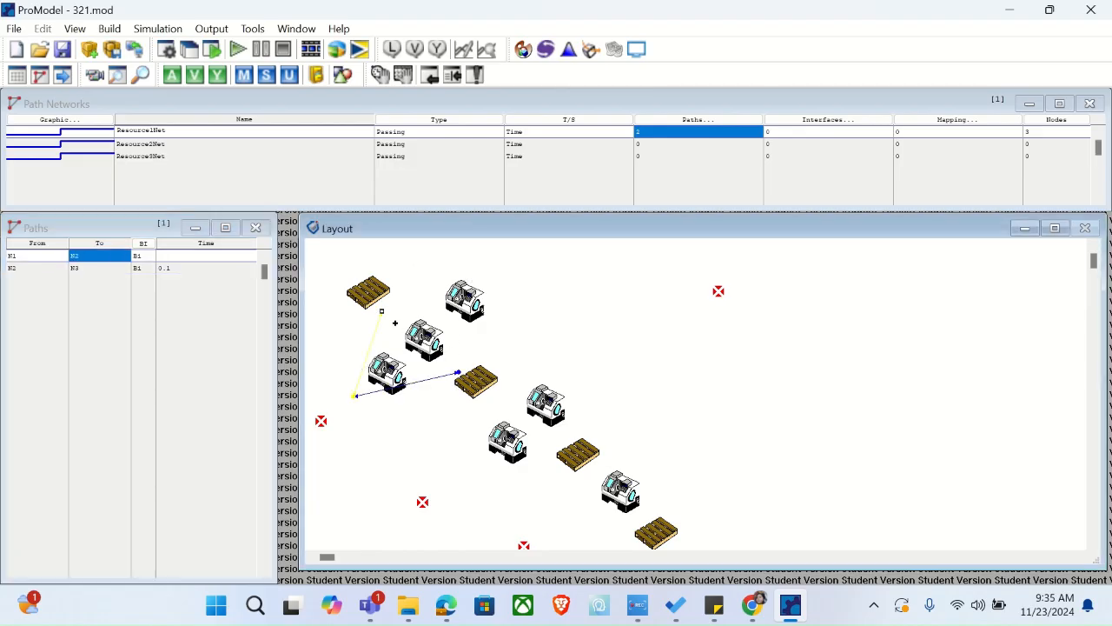
pyautogui.rightClick(406, 357)
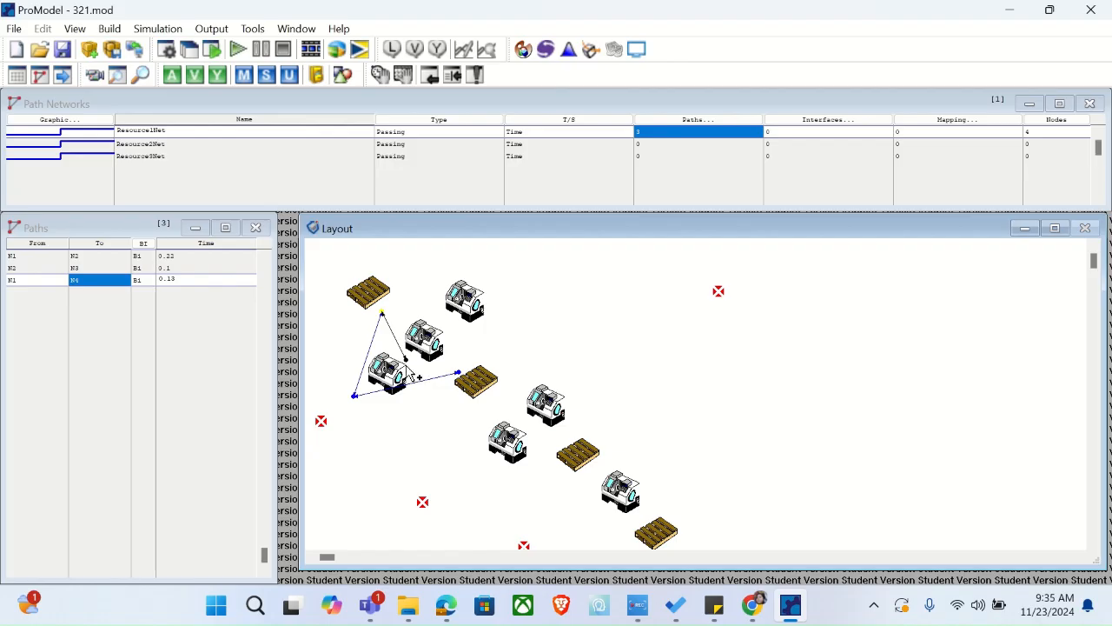
pyautogui.click(406, 358)
pyautogui.rightClick(458, 372)
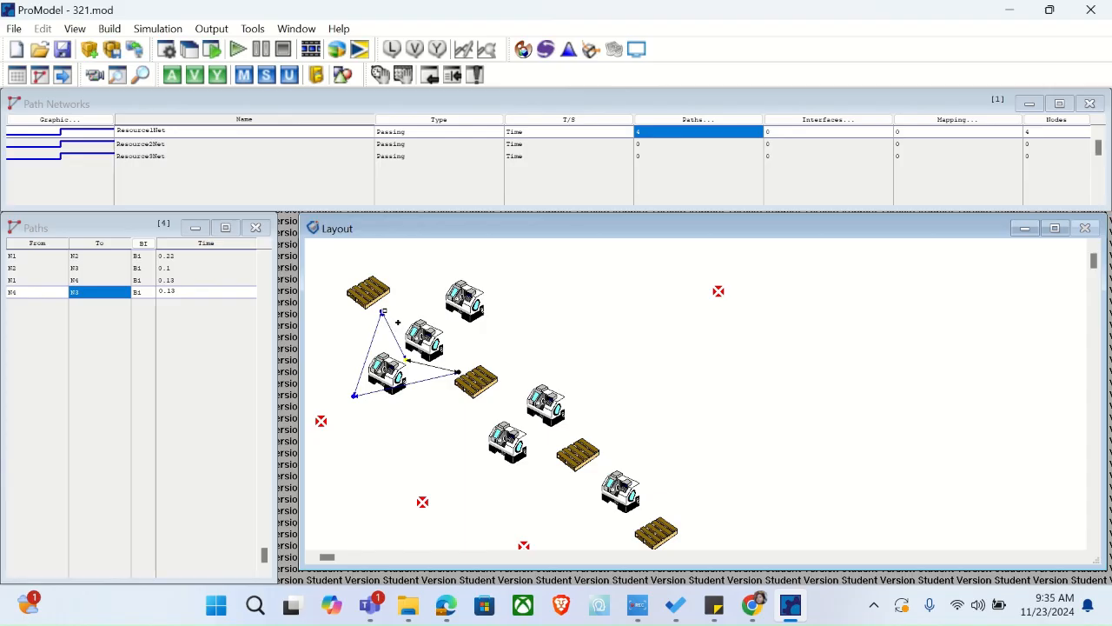
# Add Resource1Net paths from node N1 to the uppermost machine of the first group and on to node N3
pyautogui.click(383, 311)
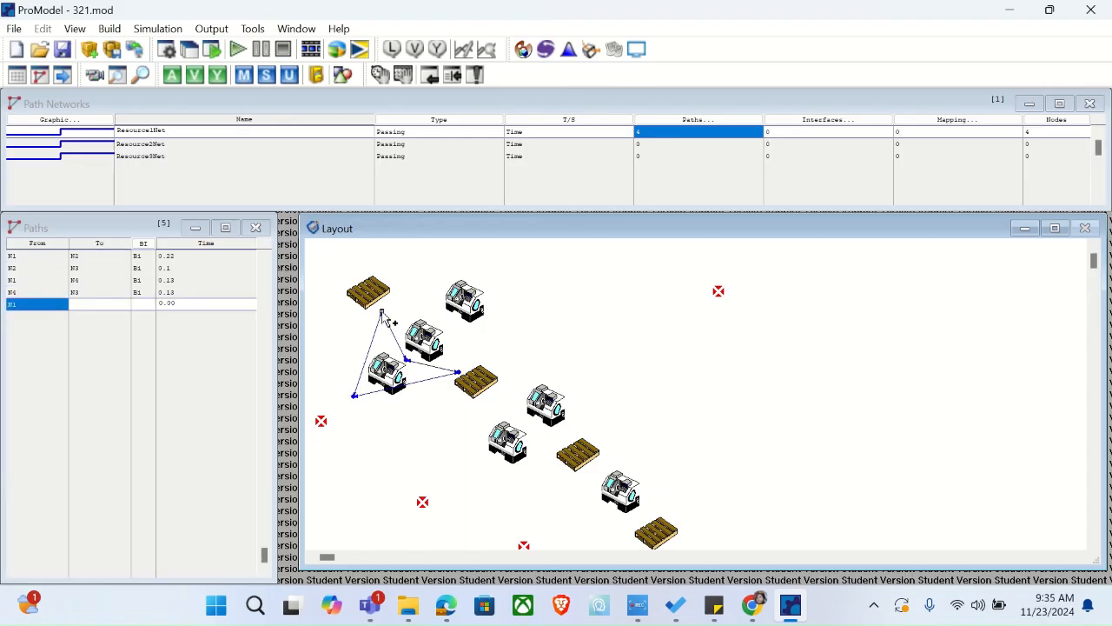
pyautogui.rightClick(451, 310)
pyautogui.click(463, 321)
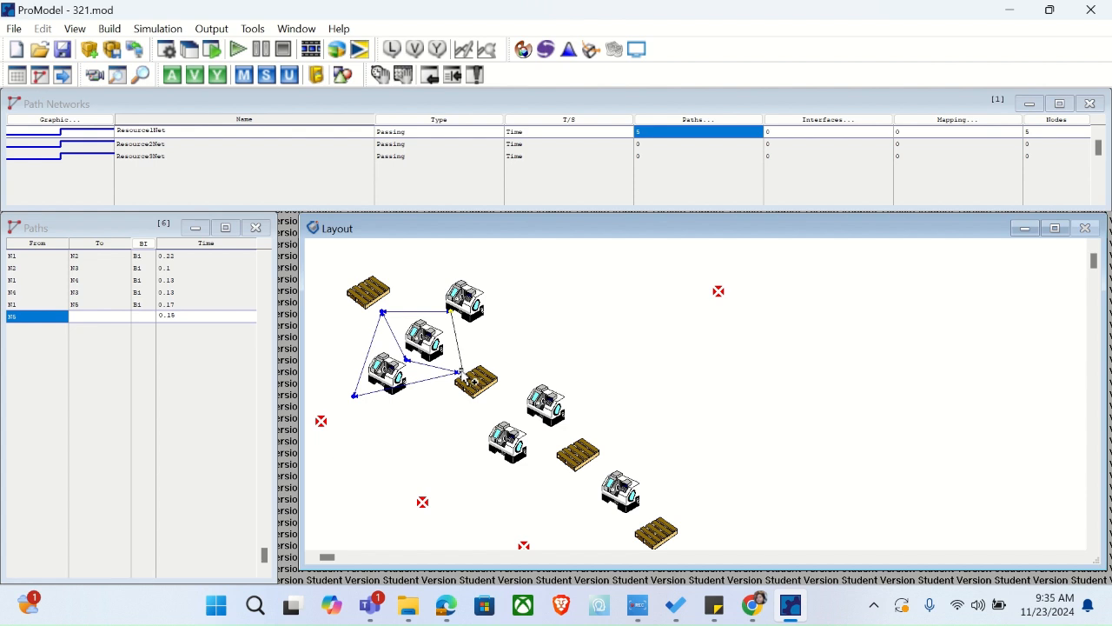
pyautogui.click(461, 372)
pyautogui.rightClick(474, 381)
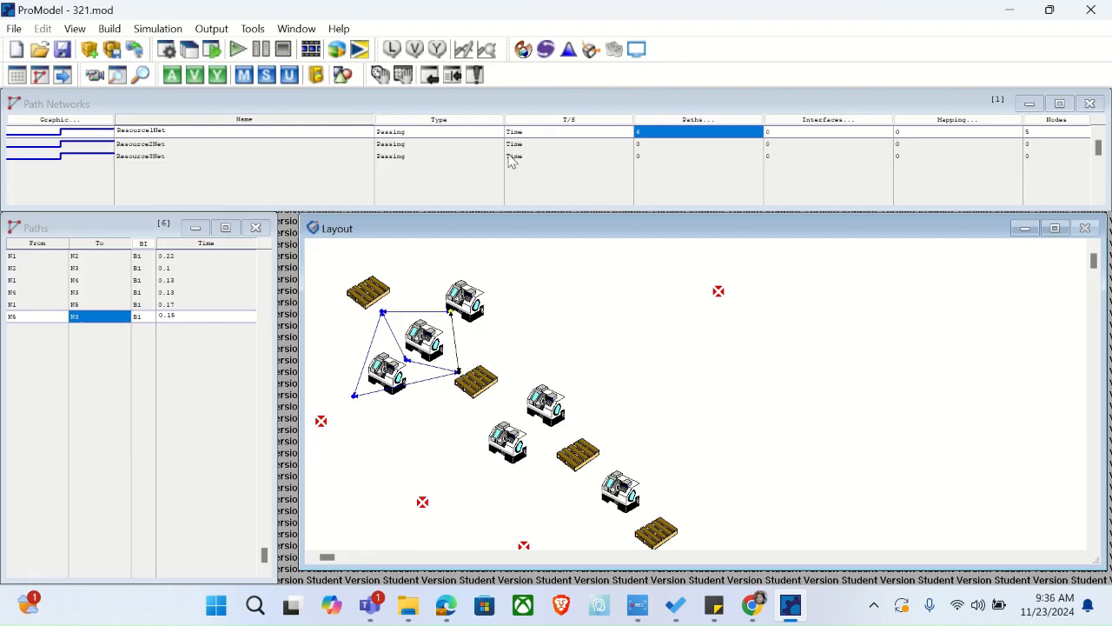
# Add a Resource1Net interface linking node N1 to the Raw_Materials location
pyautogui.click(838, 121)
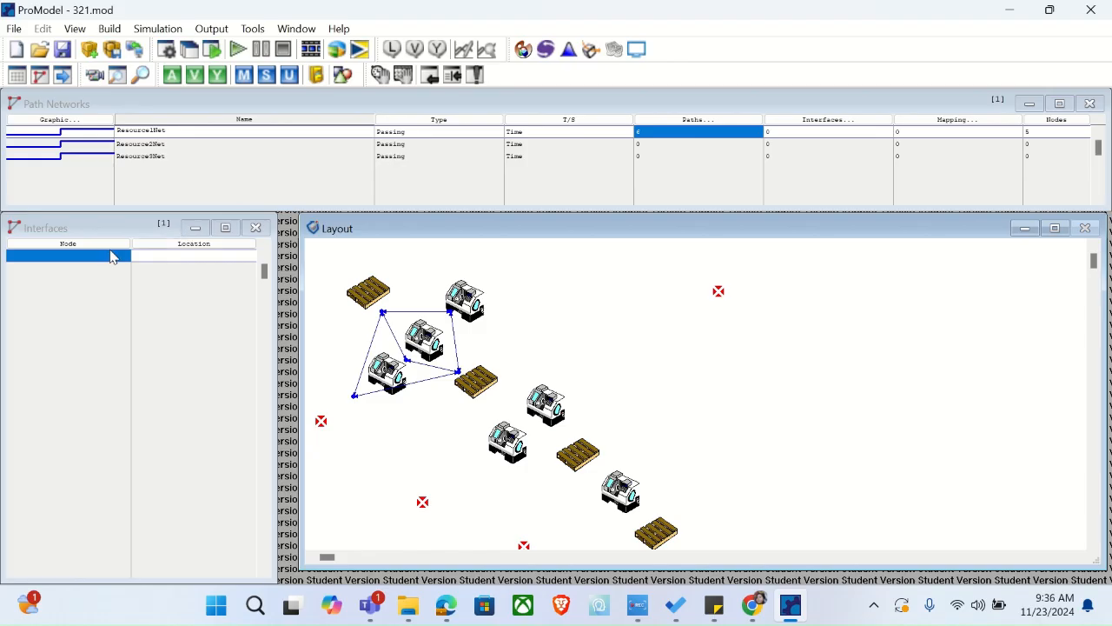
pyautogui.click(111, 255)
pyautogui.click(68, 435)
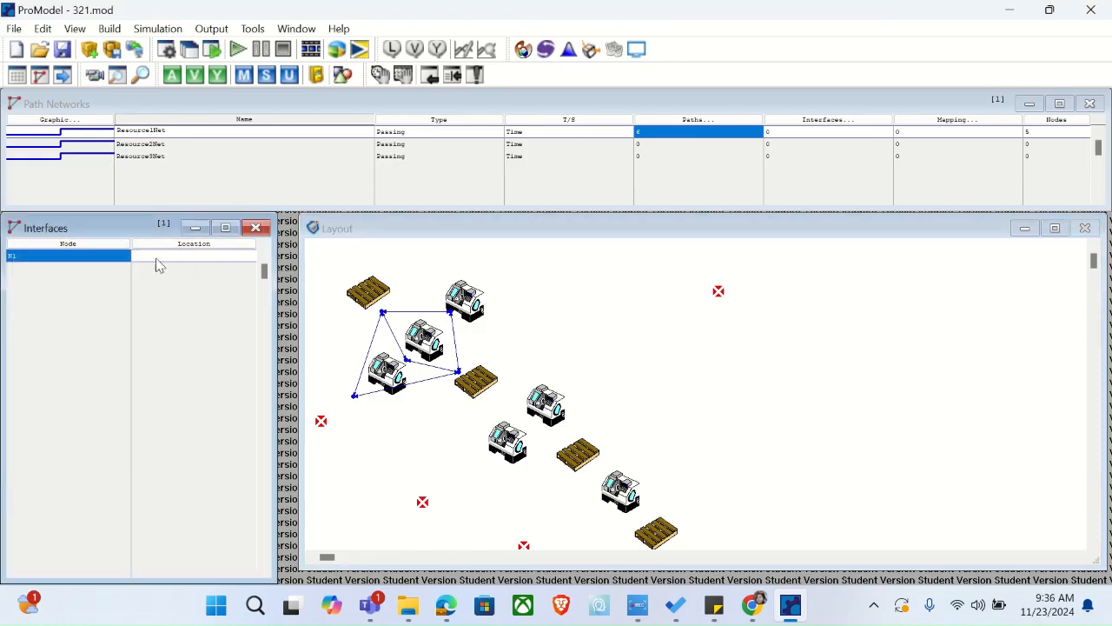
pyautogui.click(170, 256)
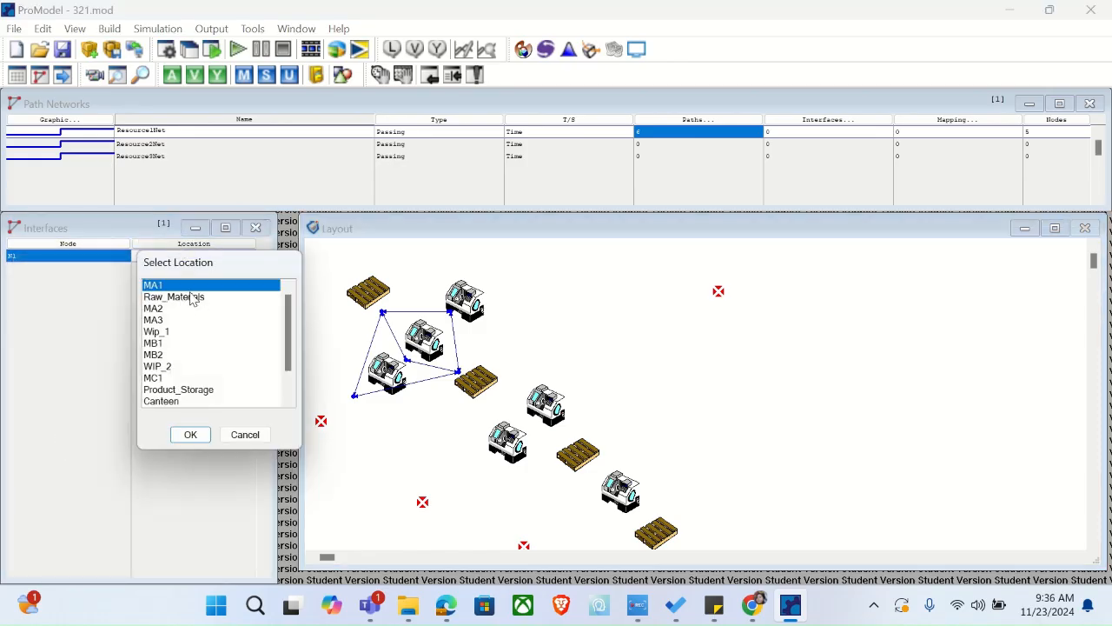
pyautogui.click(193, 309)
pyautogui.click(190, 296)
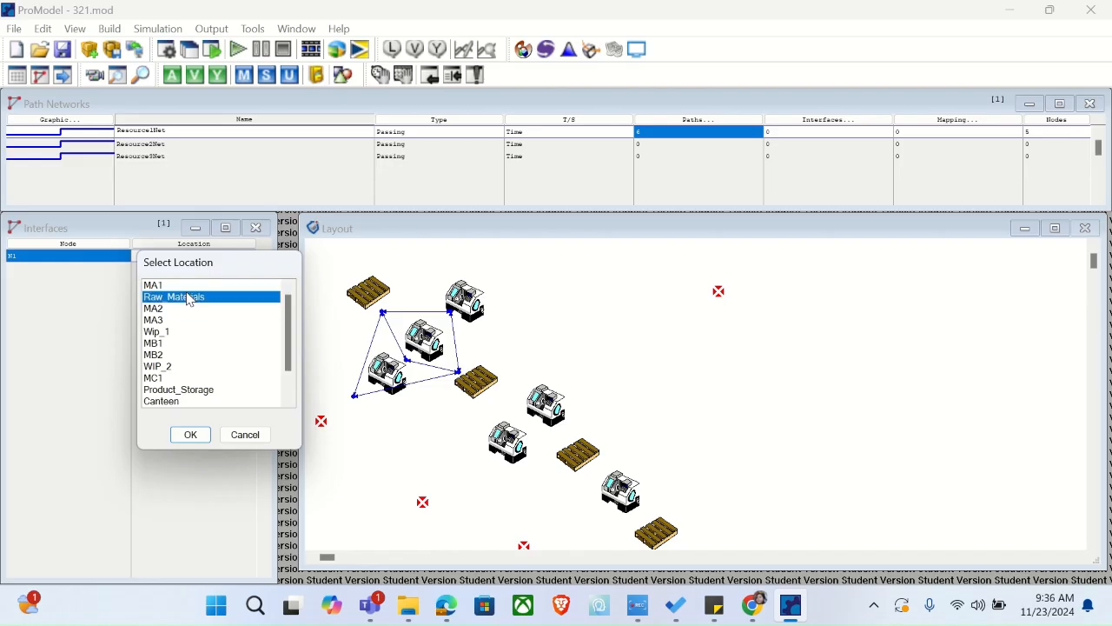
pyautogui.click(190, 434)
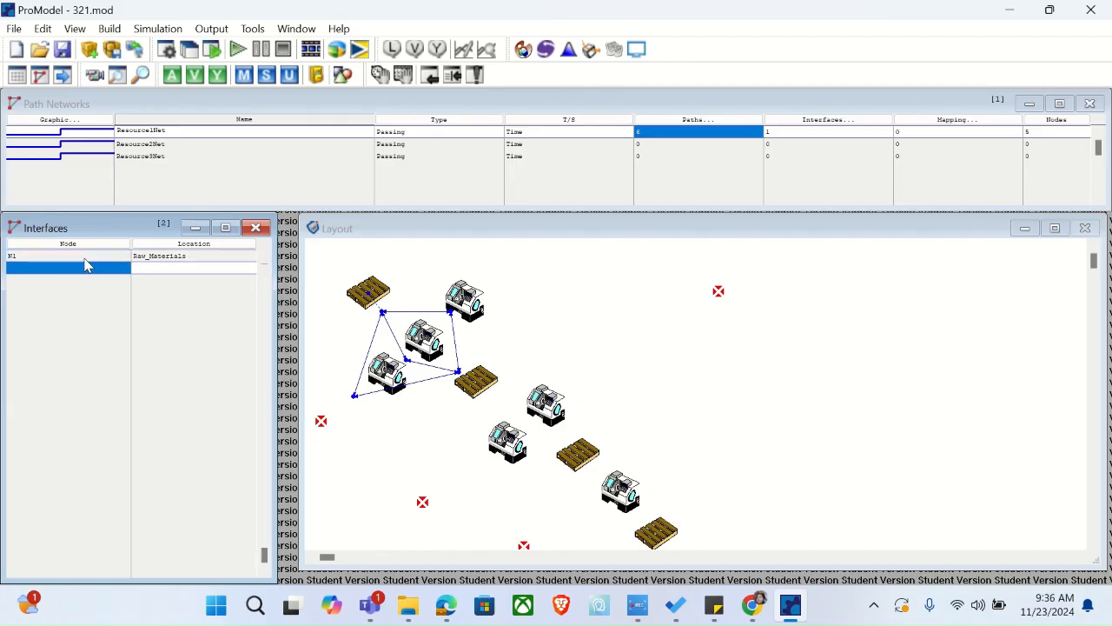
# Add a second Resource1Net interface linking node N2 to location MA1
pyautogui.doubleClick(86, 260)
pyautogui.click(81, 310)
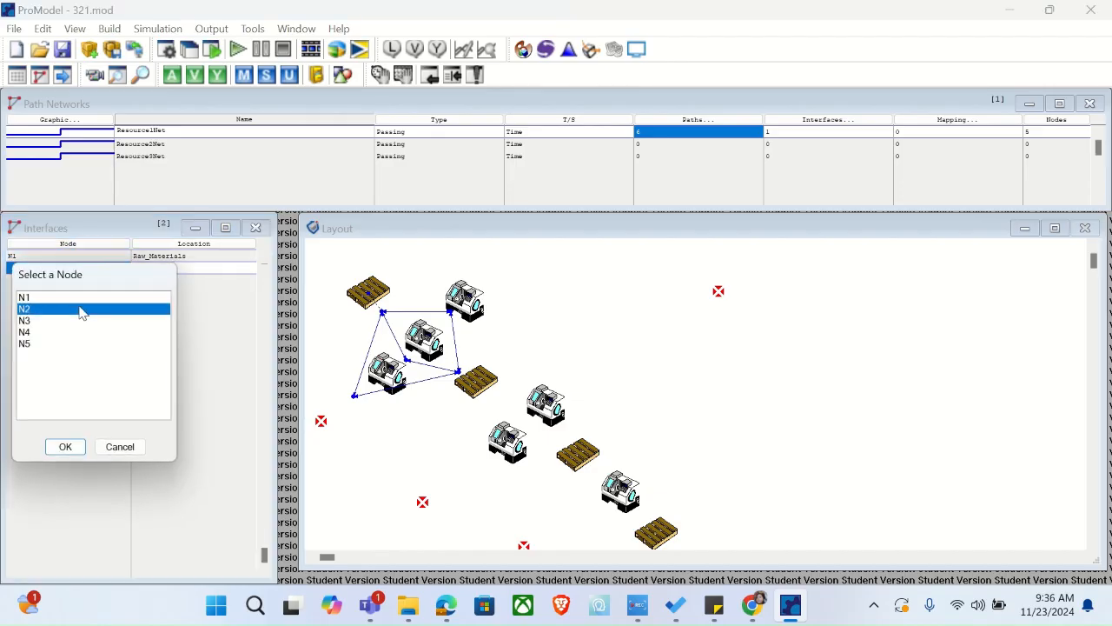
pyautogui.click(66, 447)
pyautogui.click(198, 267)
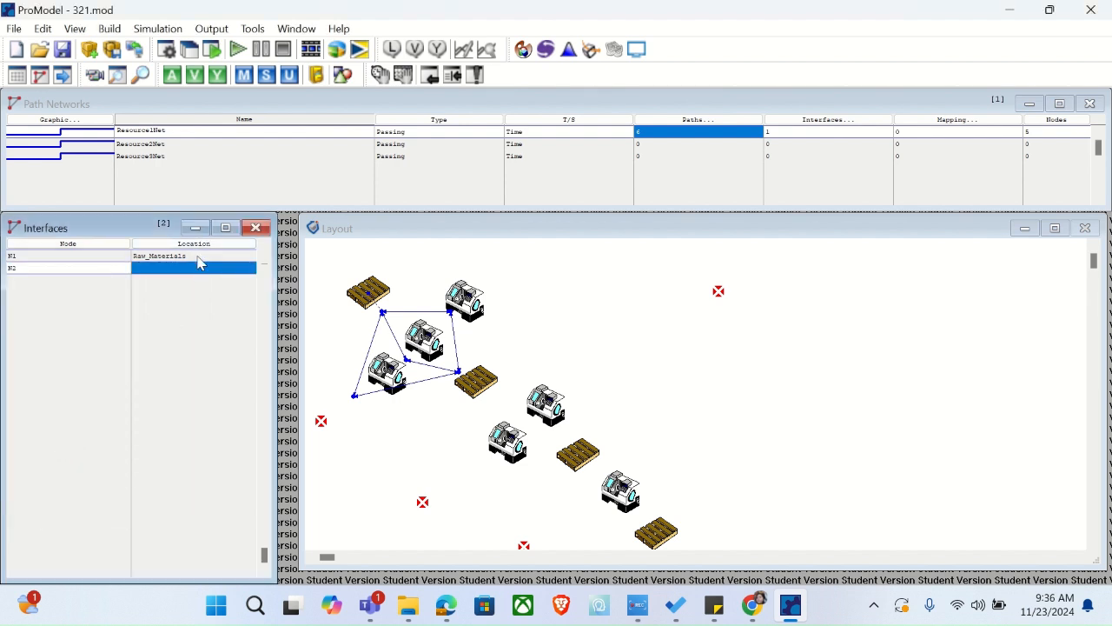
pyautogui.doubleClick(198, 263)
pyautogui.click(189, 445)
# Add a third Resource1Net interface linking node N3 to location Wip_1
pyautogui.click(92, 265)
pyautogui.press('Return')
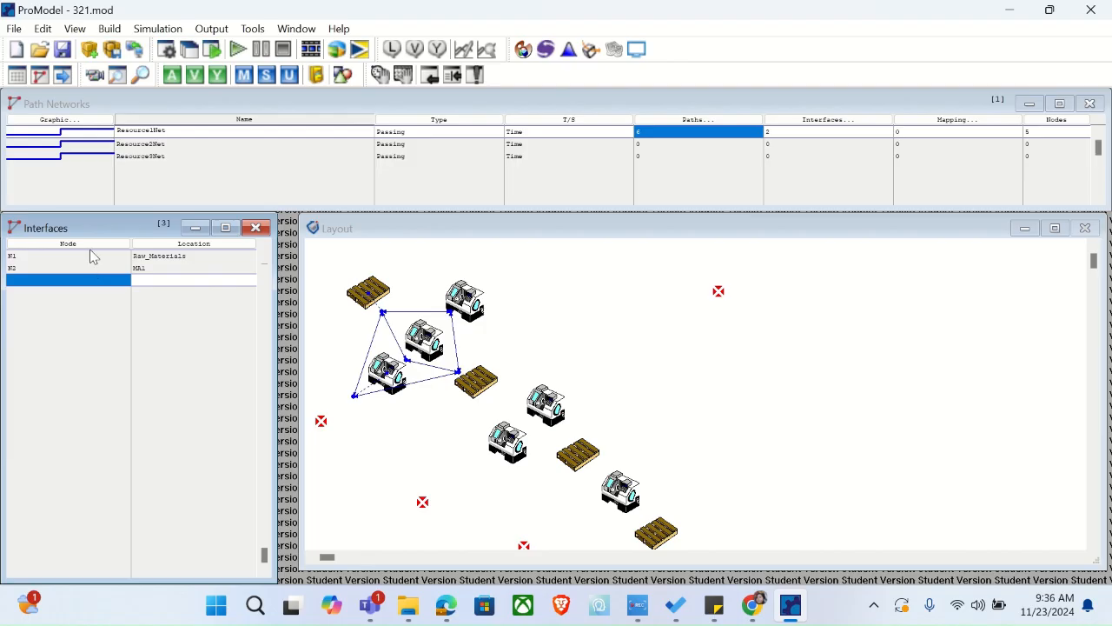
pyautogui.click(91, 246)
pyautogui.click(66, 333)
pyautogui.click(65, 458)
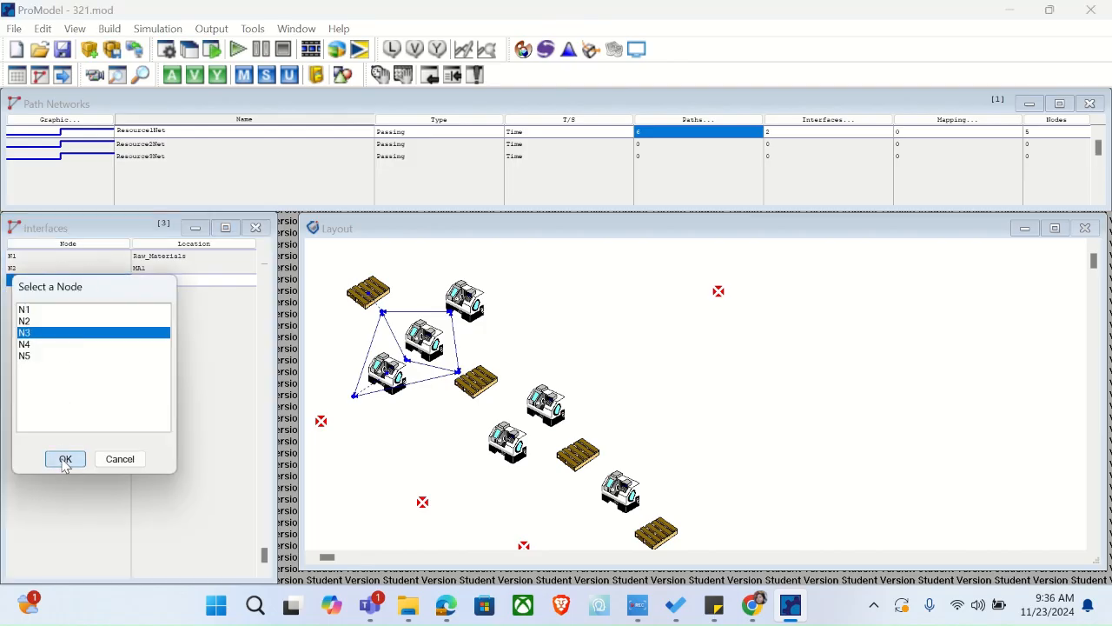
pyautogui.click(164, 281)
pyautogui.click(185, 248)
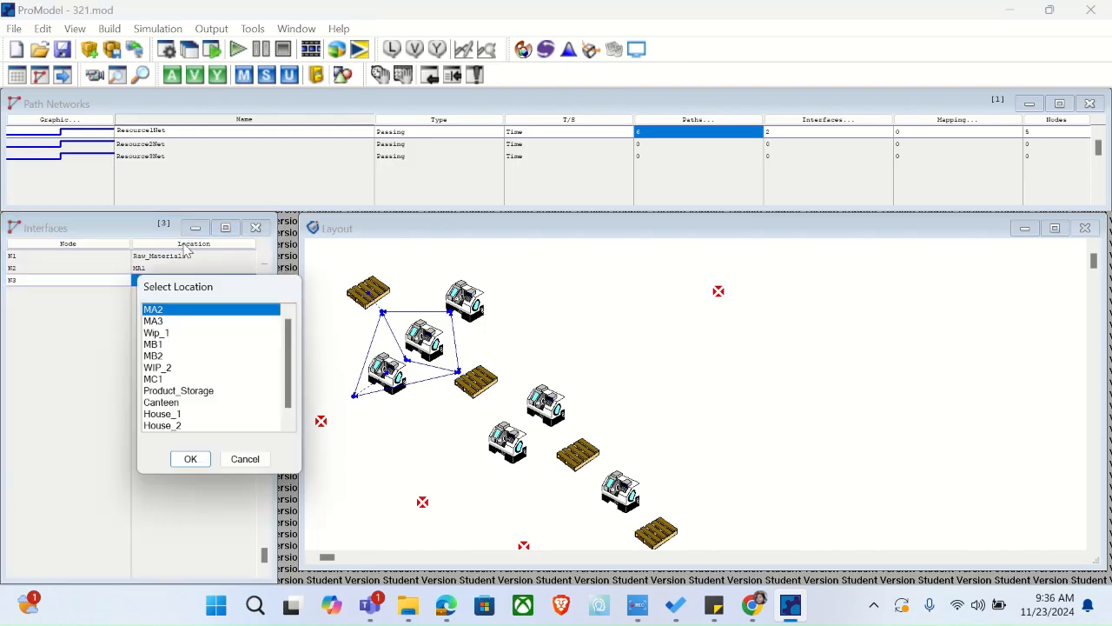
pyautogui.click(189, 334)
pyautogui.click(188, 458)
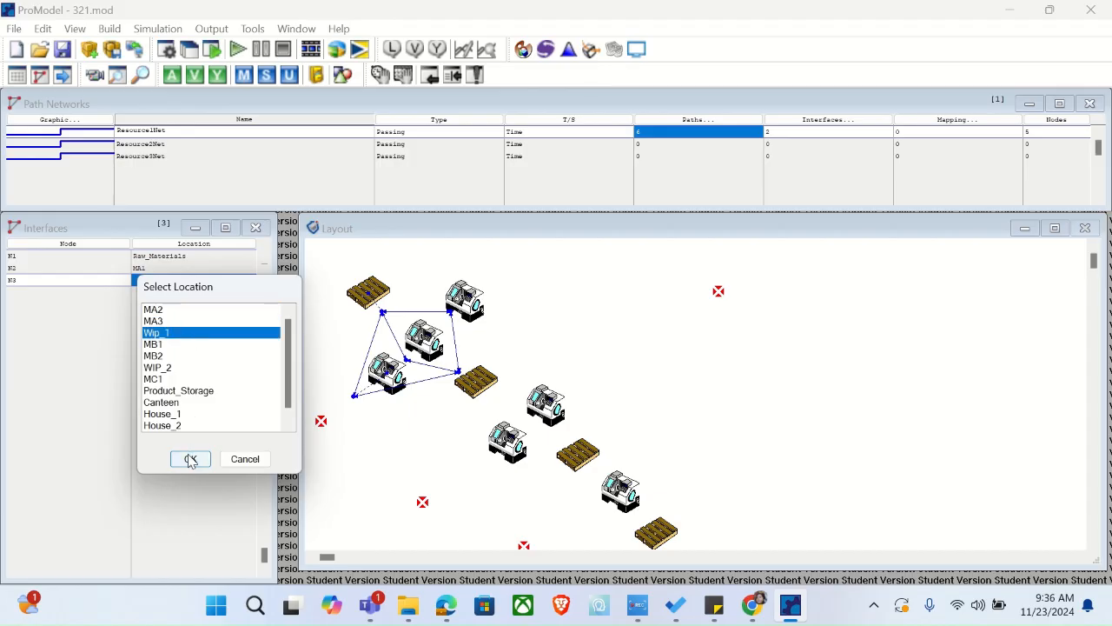
# Add a fourth Resource1Net interface linking node N4 to location MA2
pyautogui.click(106, 291)
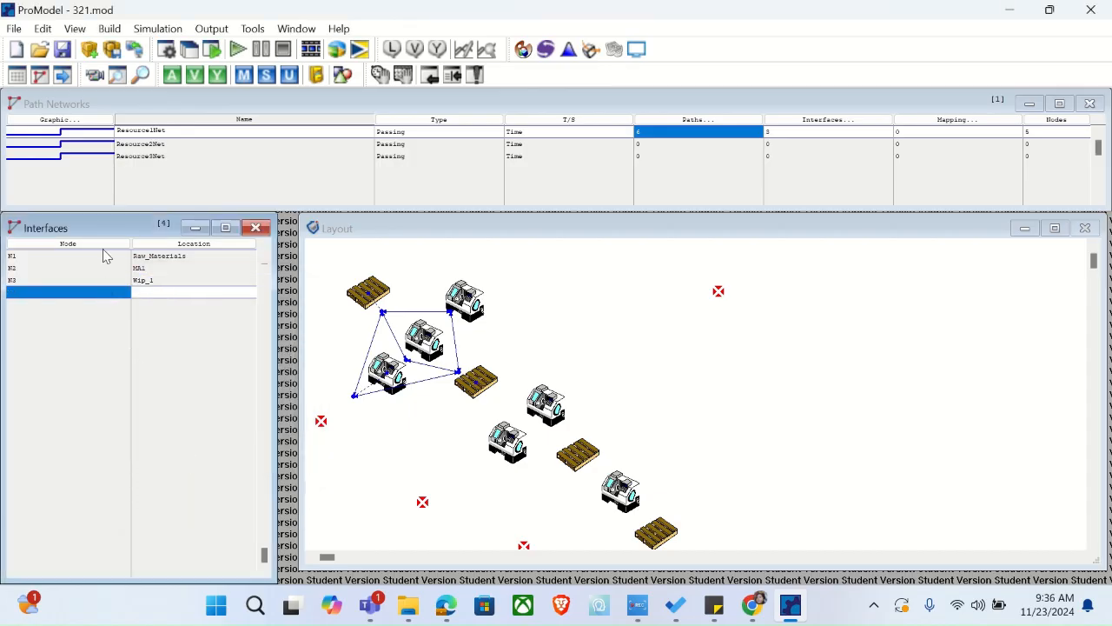
pyautogui.click(104, 244)
pyautogui.click(59, 356)
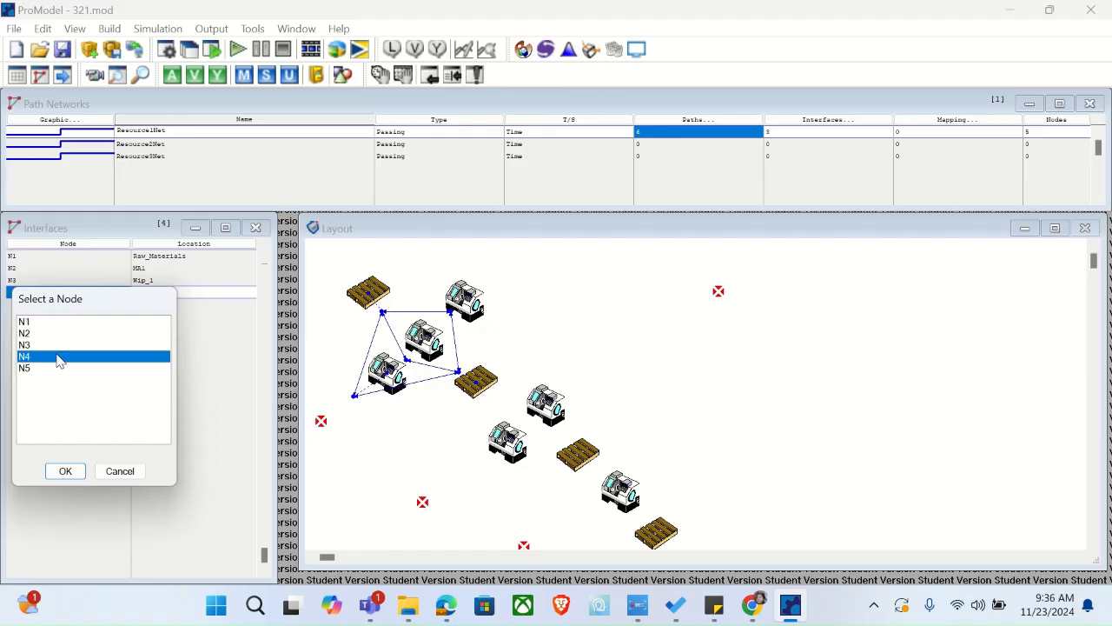
pyautogui.click(62, 469)
pyautogui.click(168, 292)
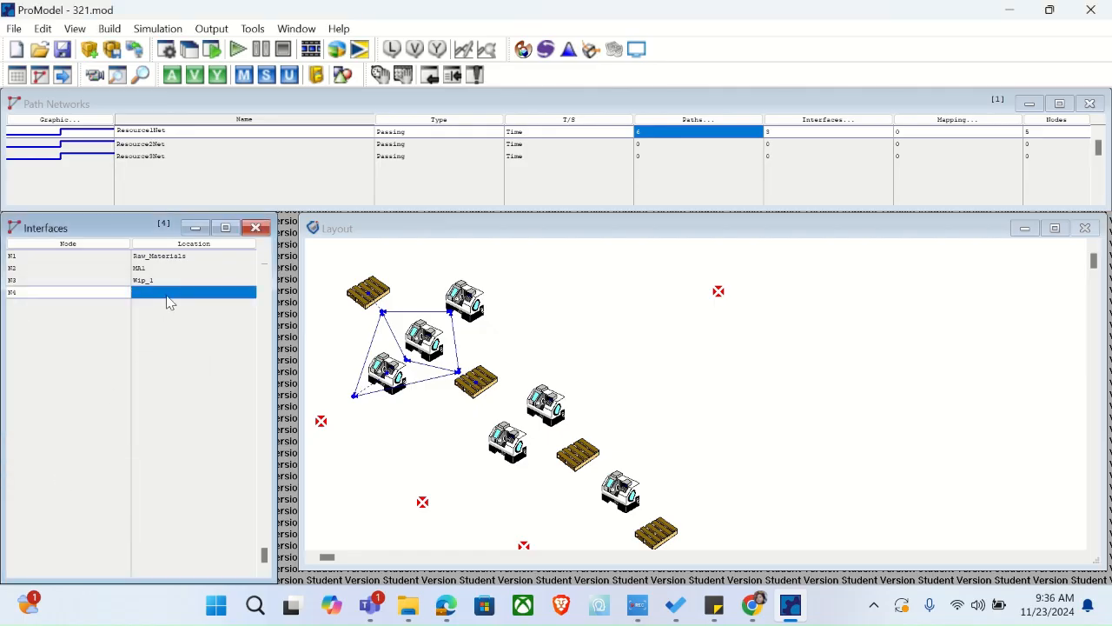
pyautogui.click(183, 246)
pyautogui.click(191, 470)
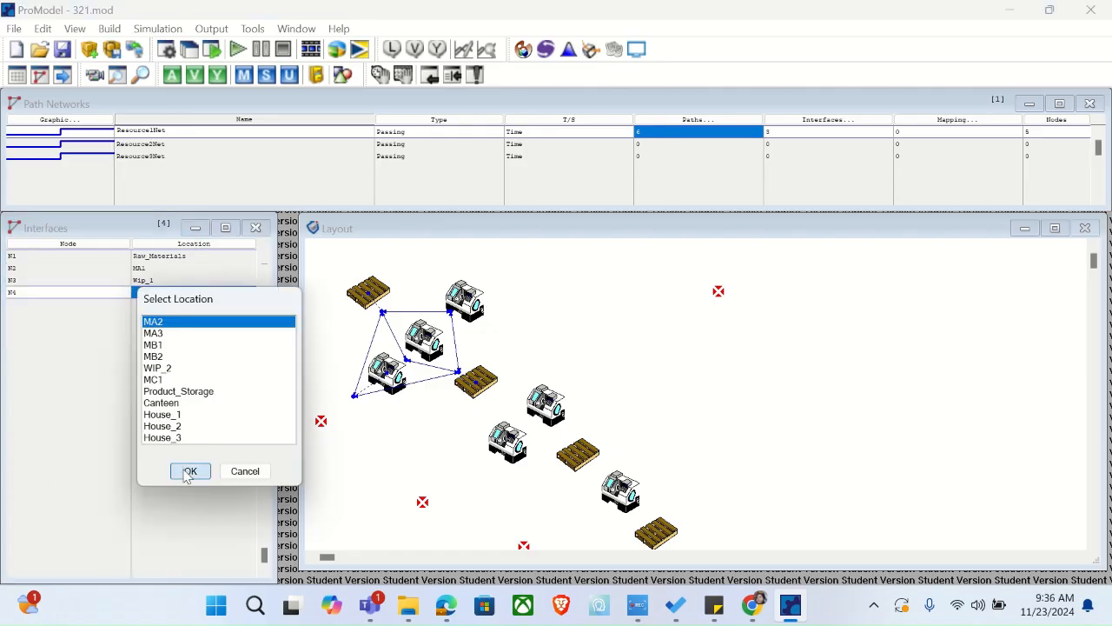
# Add a fifth Resource1Net interface linking node N5 to location MA3
pyautogui.click(71, 296)
pyautogui.press('Down')
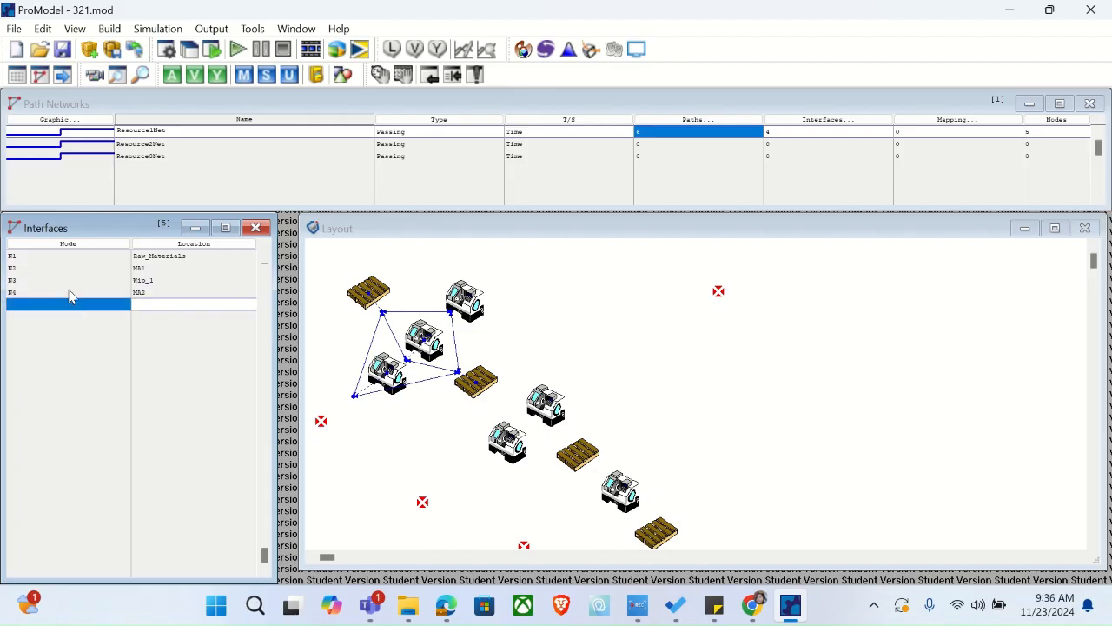
pyautogui.click(76, 243)
pyautogui.click(70, 382)
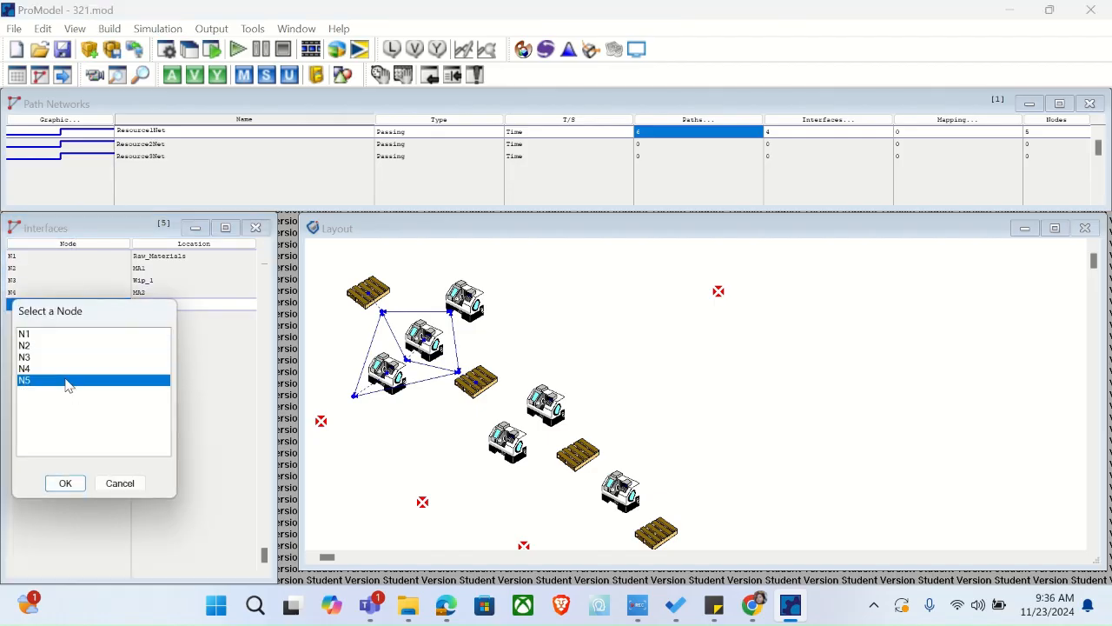
pyautogui.click(68, 481)
pyautogui.click(193, 302)
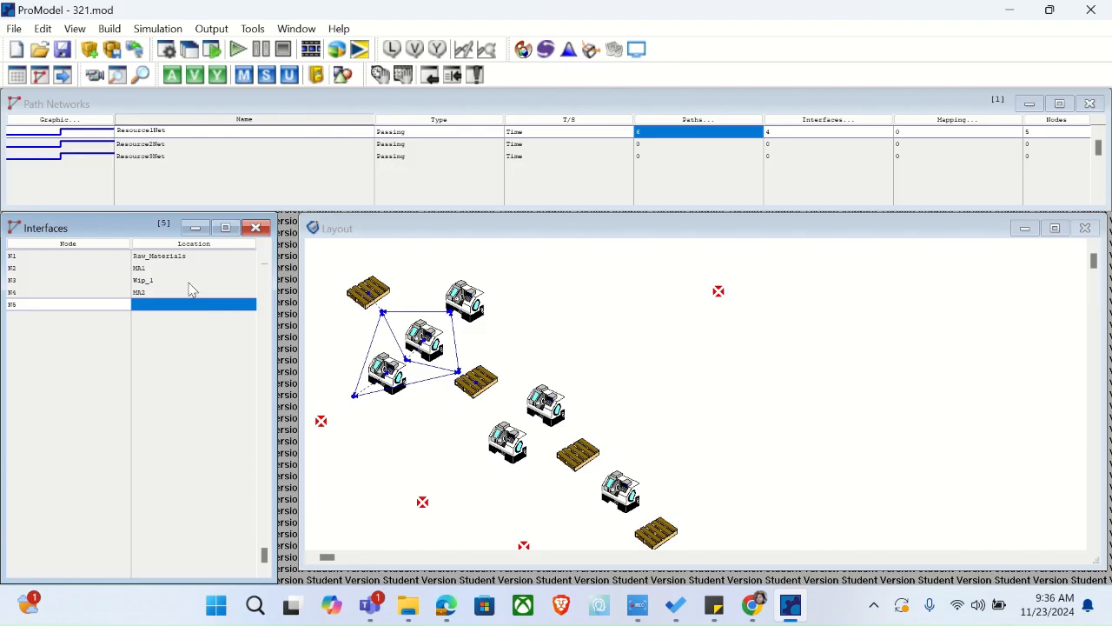
pyautogui.click(192, 246)
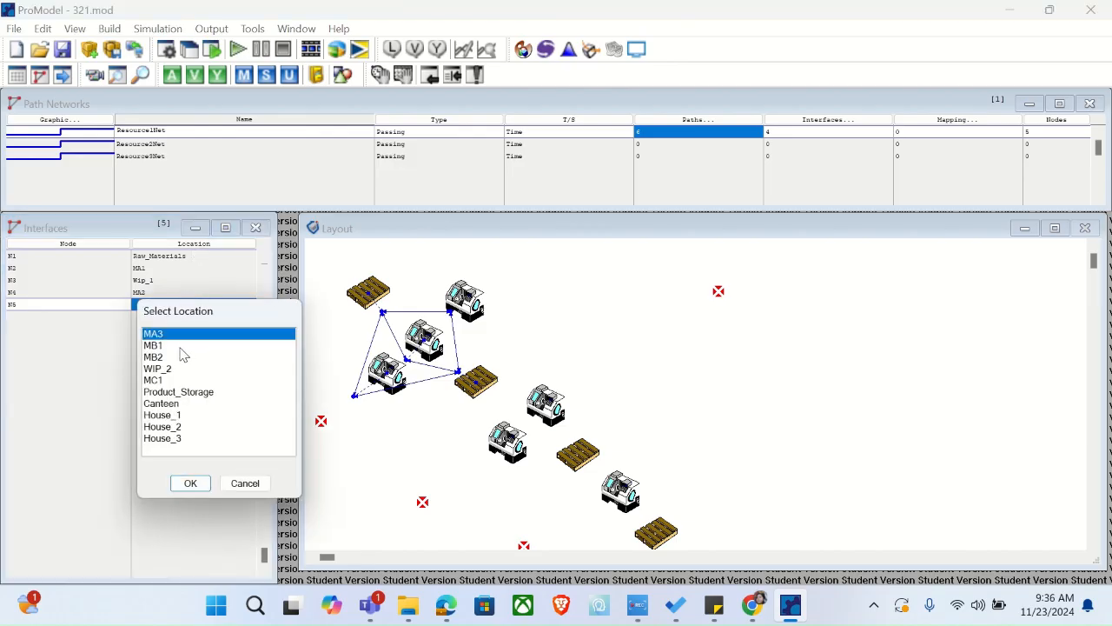
pyautogui.click(181, 347)
pyautogui.click(191, 483)
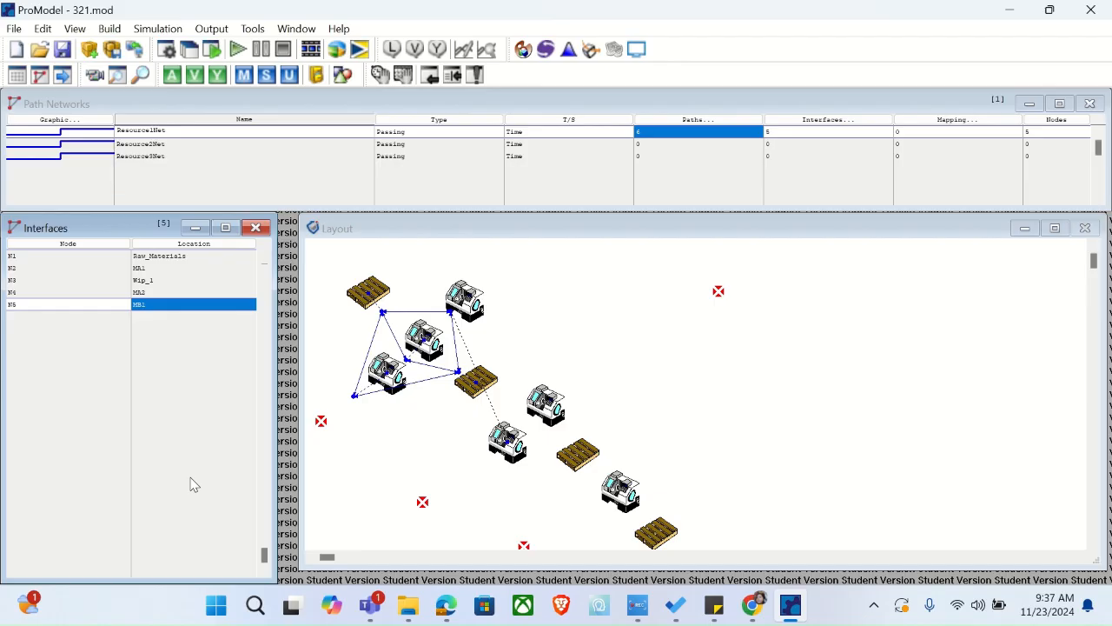
pyautogui.doubleClick(186, 257)
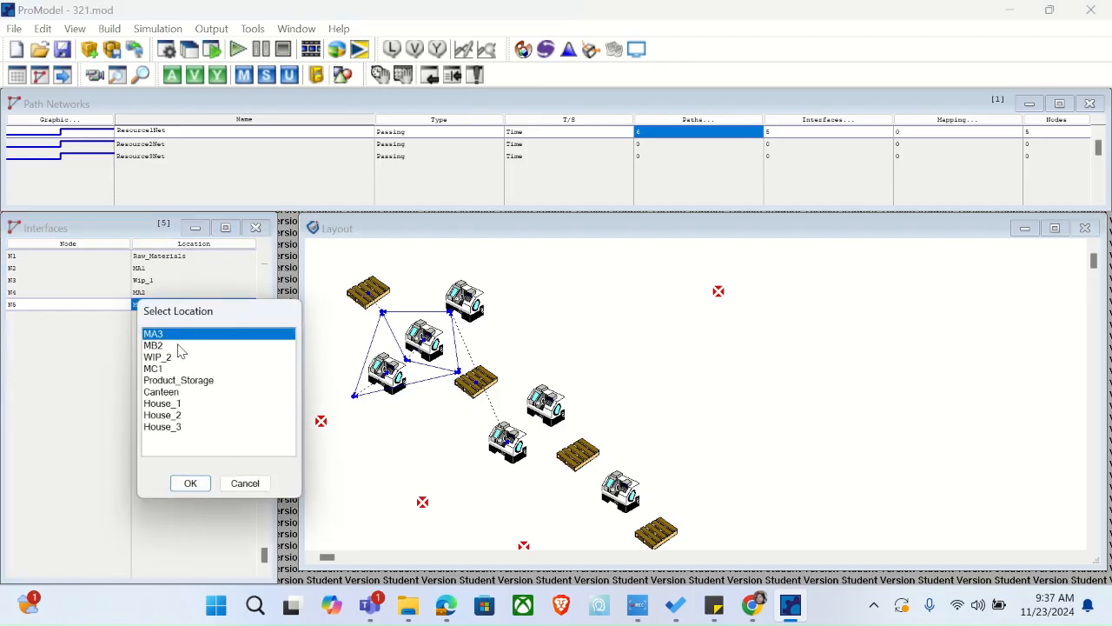
pyautogui.click(190, 484)
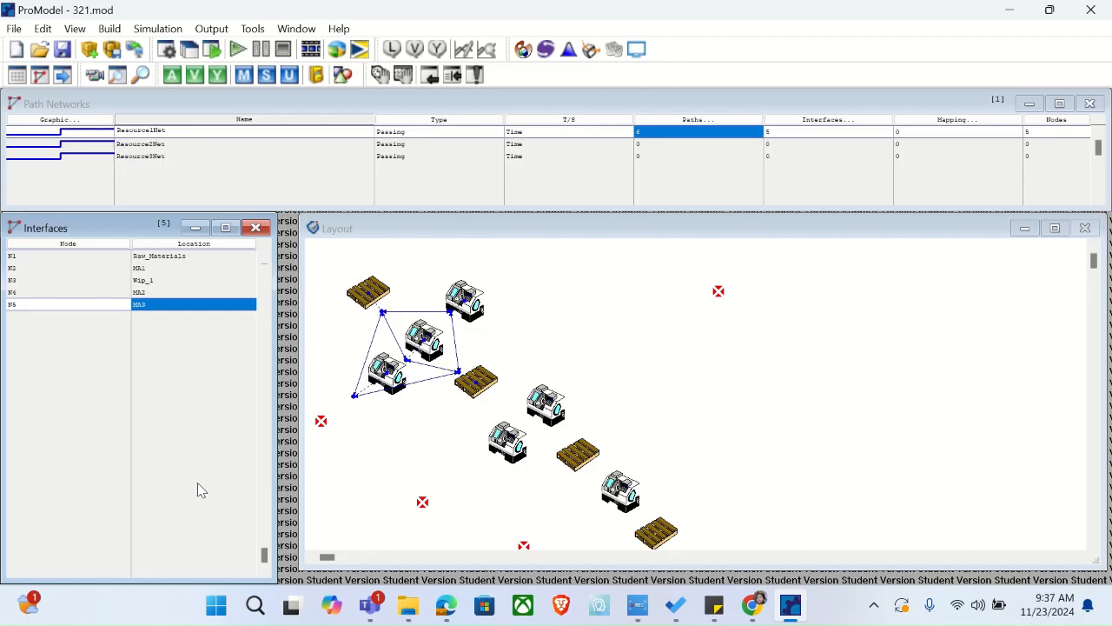
# Assign Resource1 to the Resource1Net path network with home node N1 and Return Home If Idle enabled
pyautogui.click(109, 28)
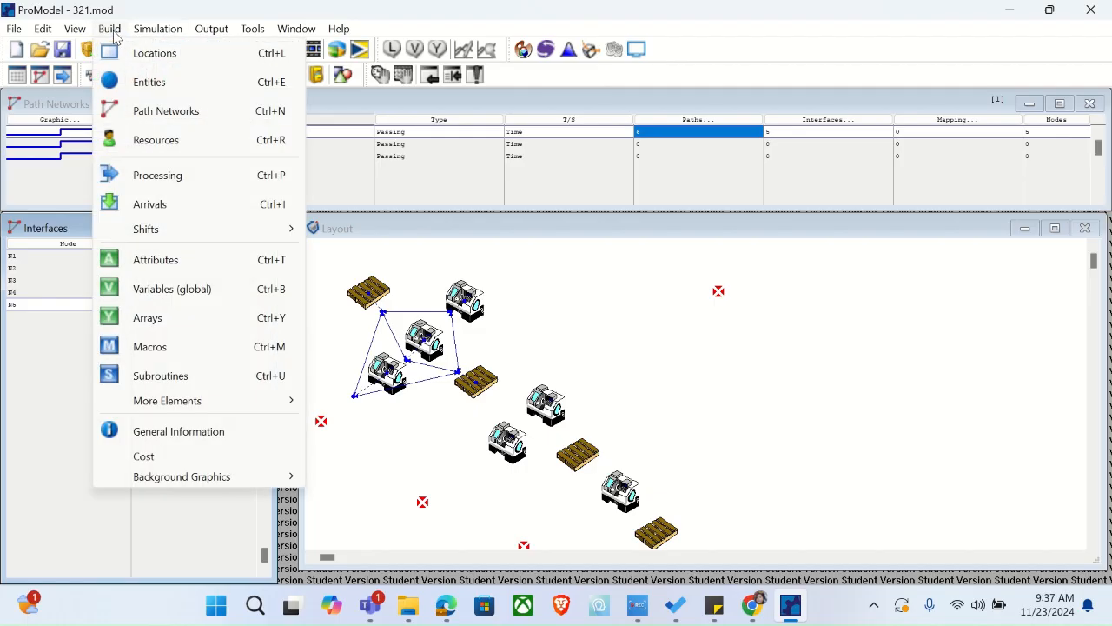
pyautogui.click(168, 140)
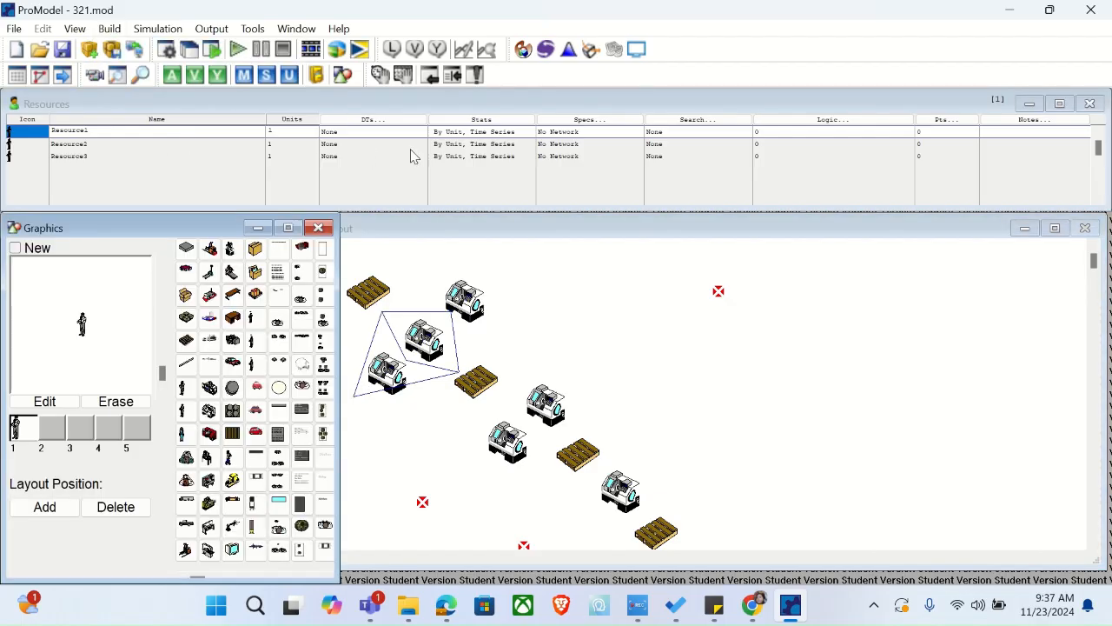
pyautogui.click(509, 131)
pyautogui.click(580, 119)
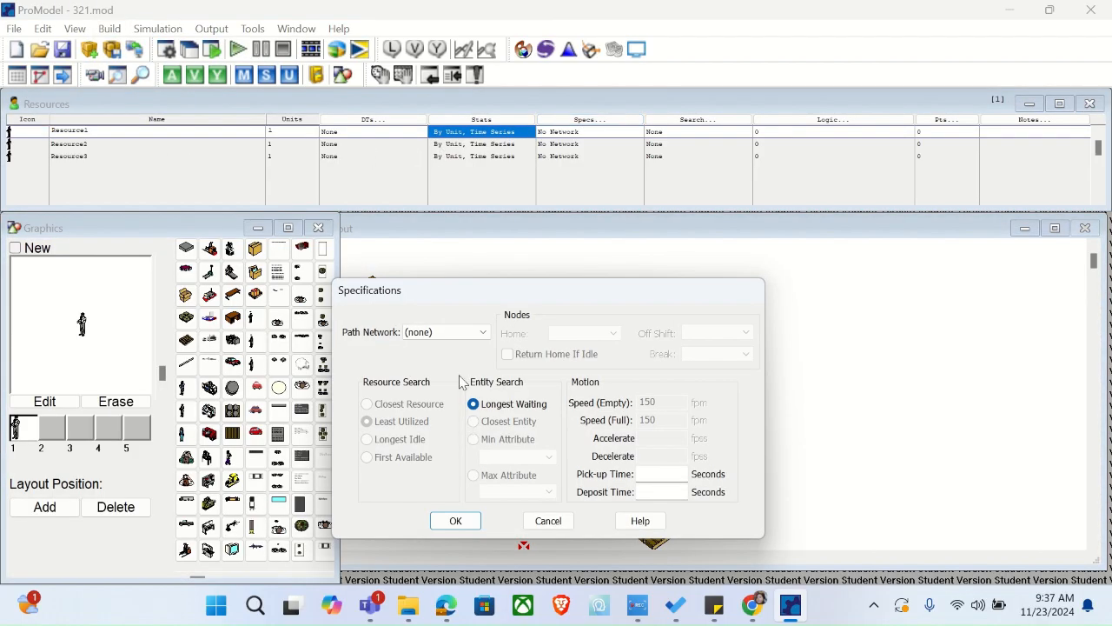
pyautogui.click(461, 336)
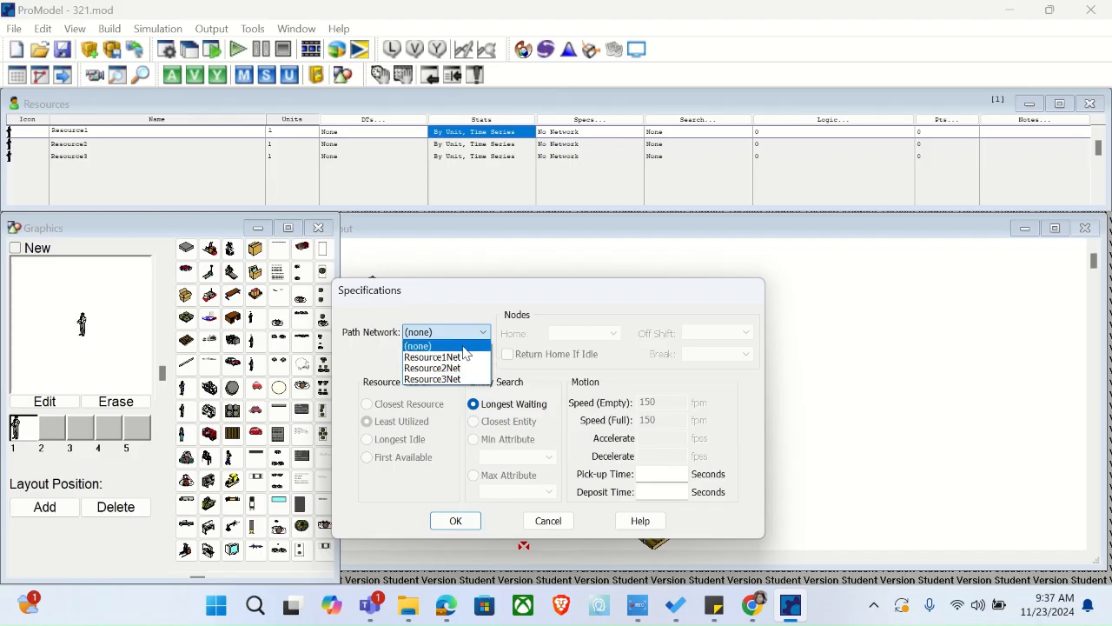
pyautogui.click(464, 345)
pyautogui.click(464, 336)
pyautogui.click(469, 357)
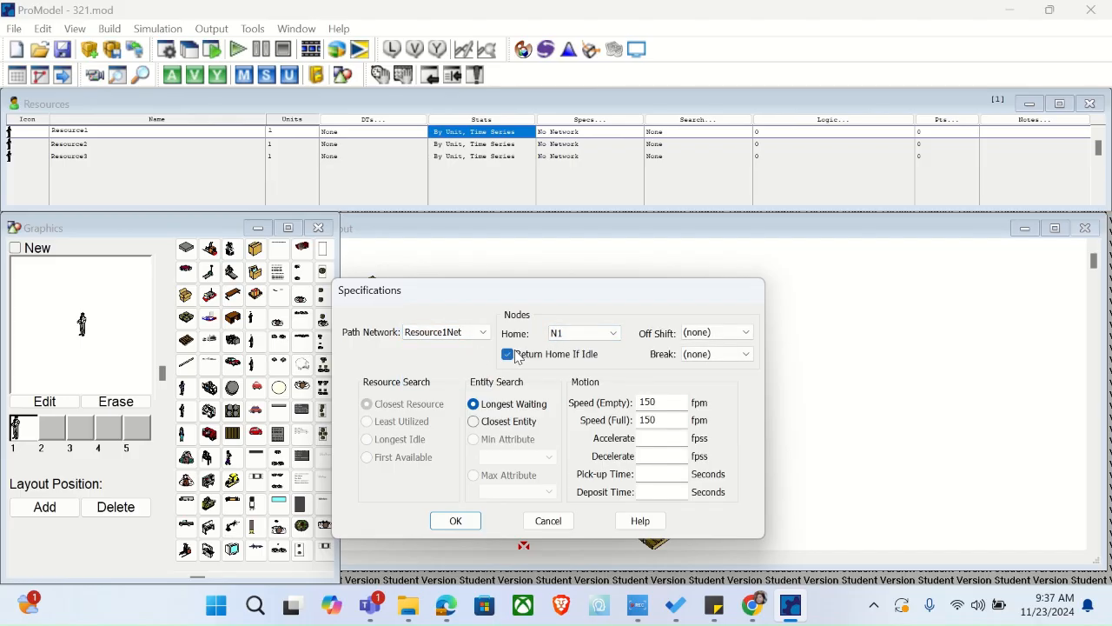
pyautogui.click(455, 520)
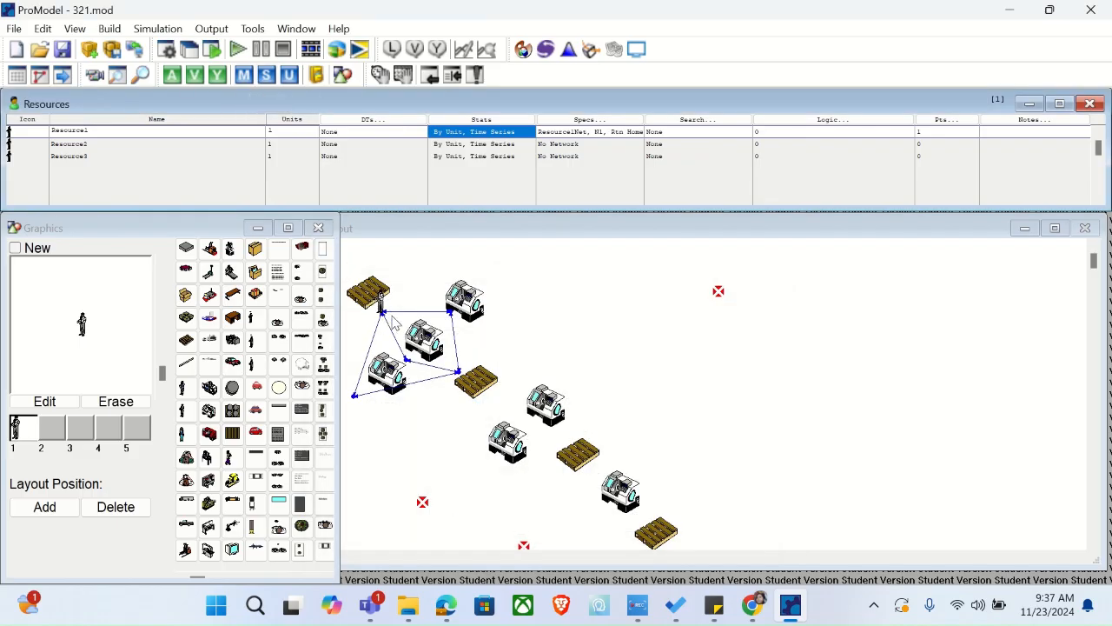
# In the Resource1Net path network, set the travel time of the N1–N2 and N1–N4 paths to 0.1
pyautogui.click(110, 29)
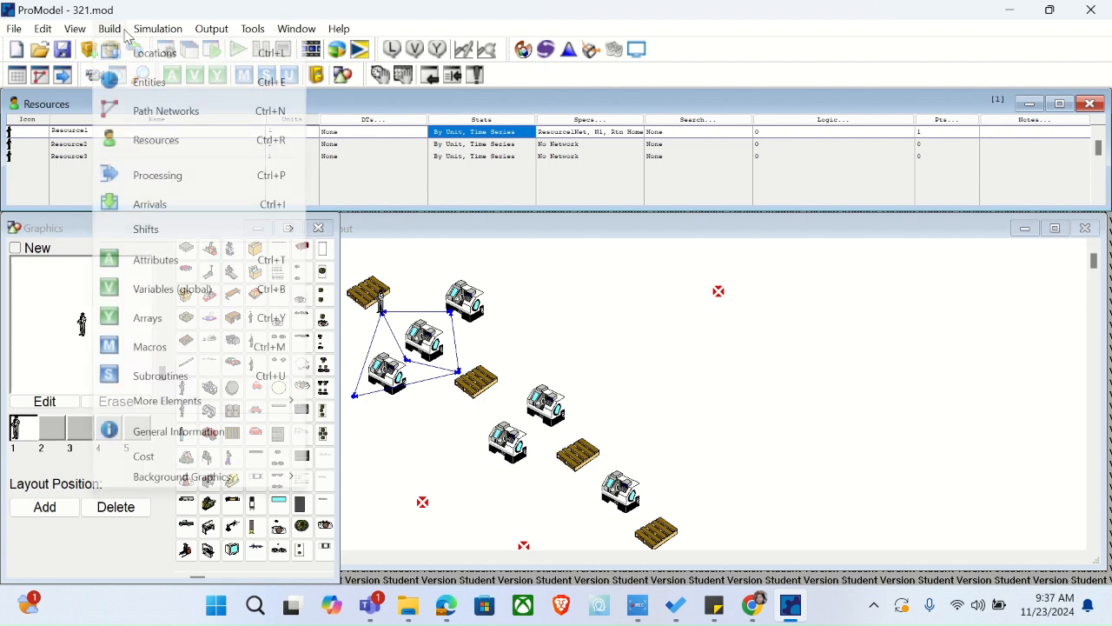
pyautogui.click(188, 113)
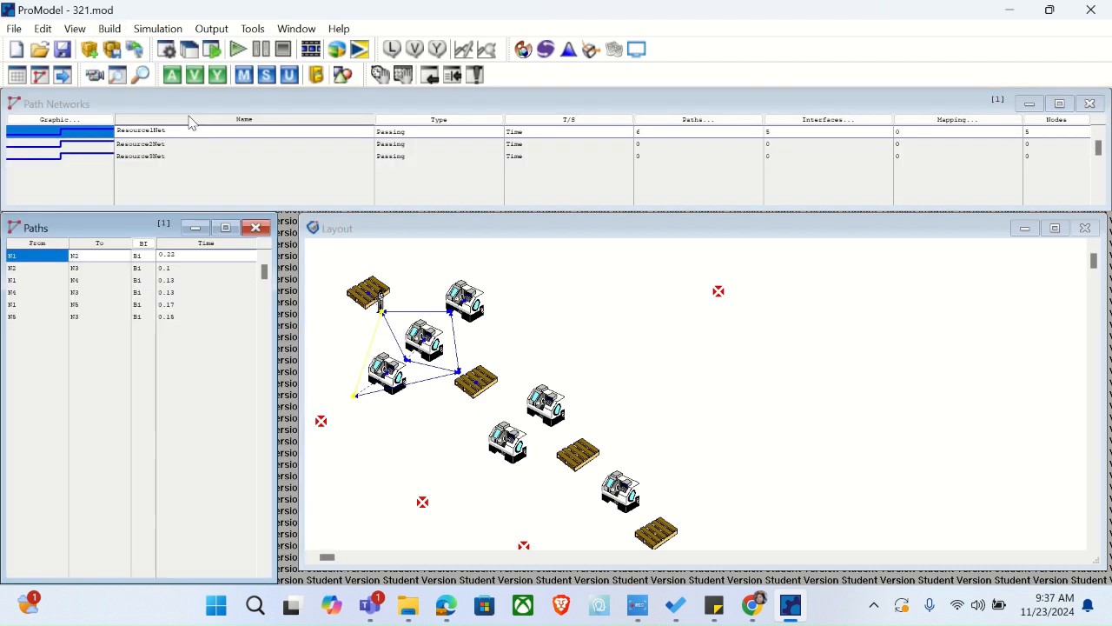
pyautogui.click(581, 132)
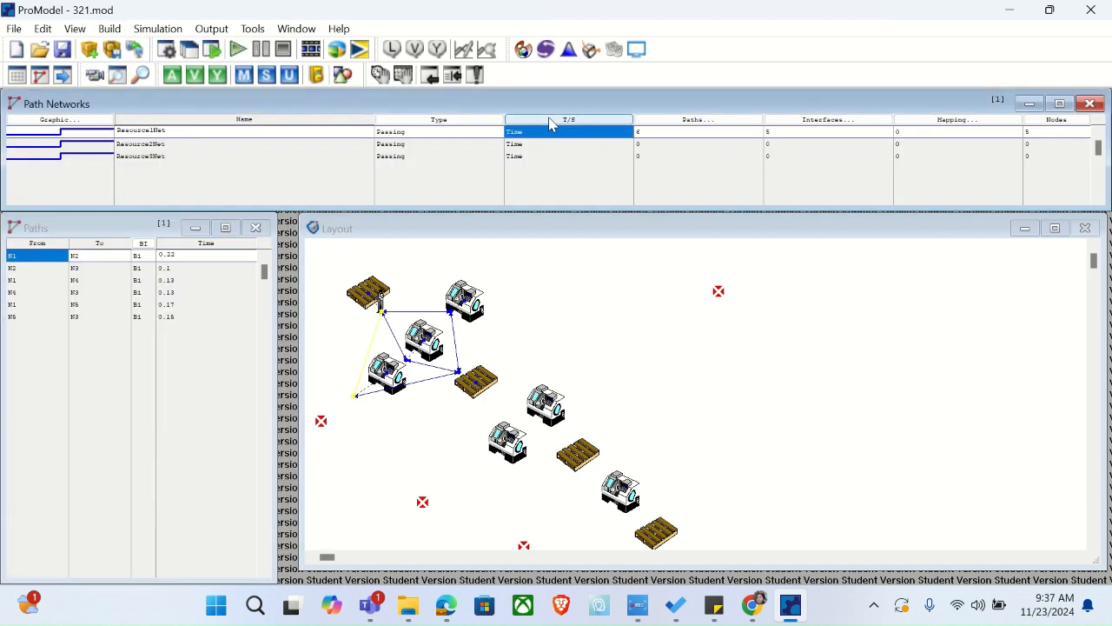
pyautogui.click(178, 256)
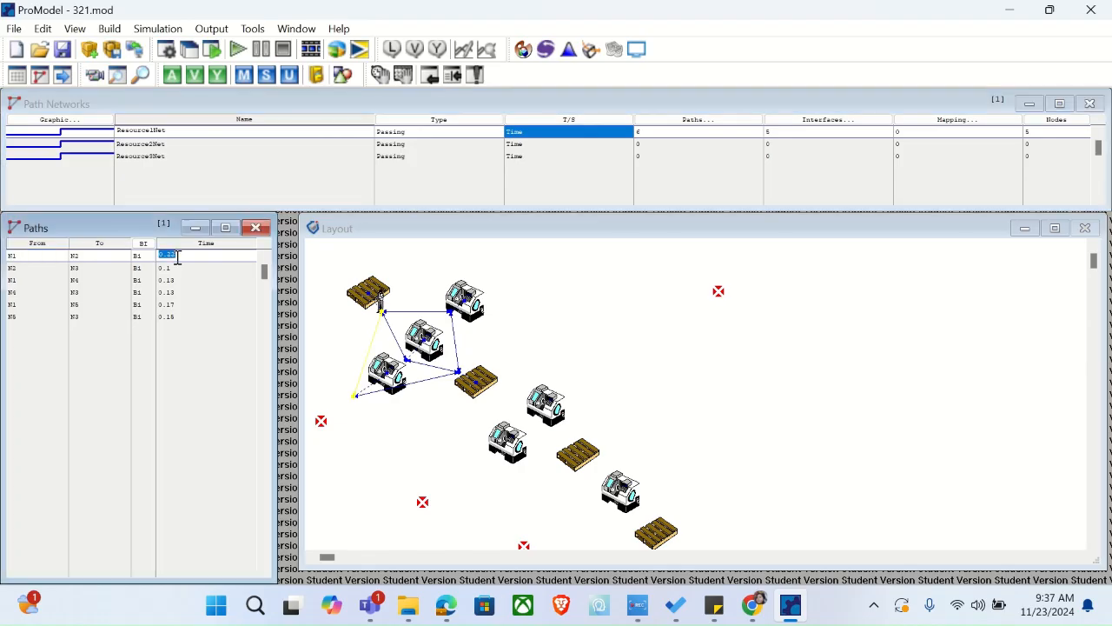
pyautogui.write('0.')
pyautogui.click(178, 281)
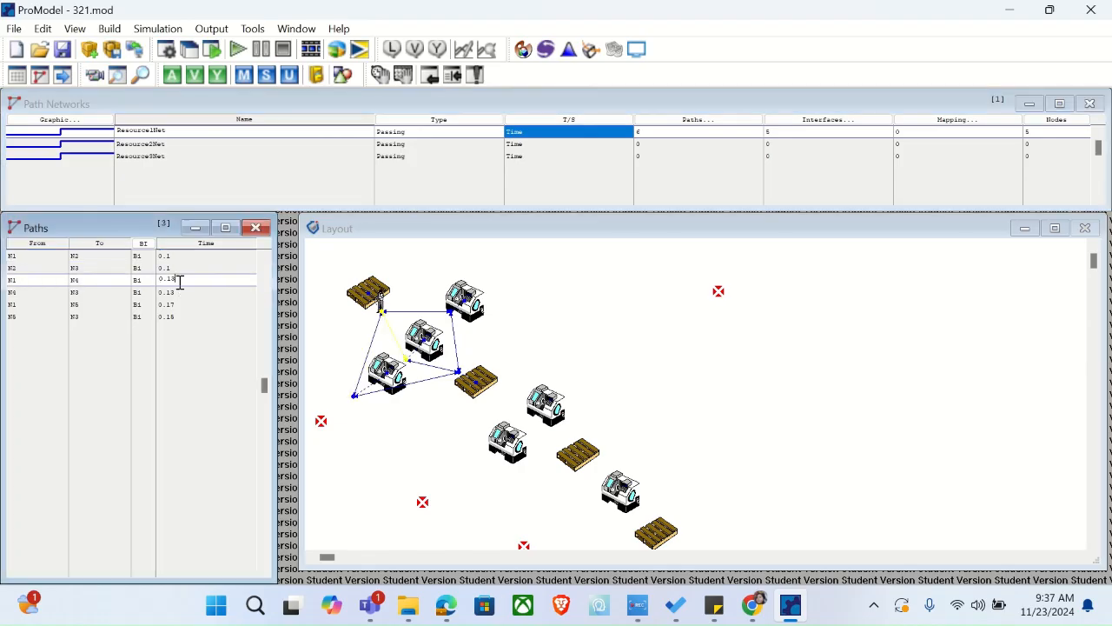
pyautogui.write('0')
# Set the travel time of the N4–N3, N1–N5 and N5–N3 paths in Resource1Net to 0.1
pyautogui.click(177, 291)
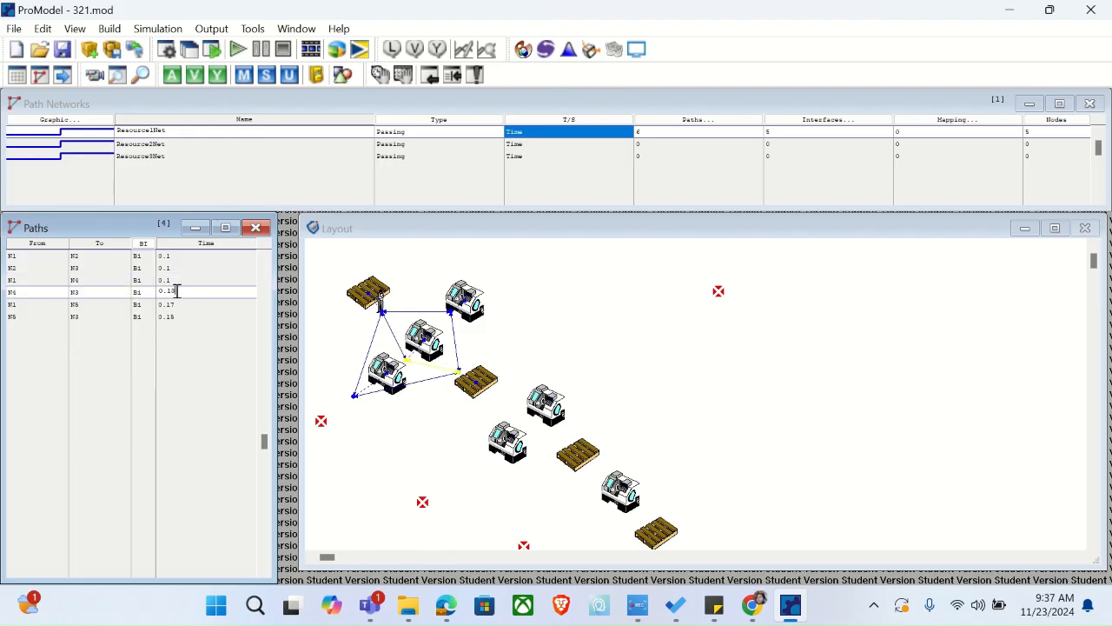
pyautogui.write('0.')
pyautogui.click(176, 304)
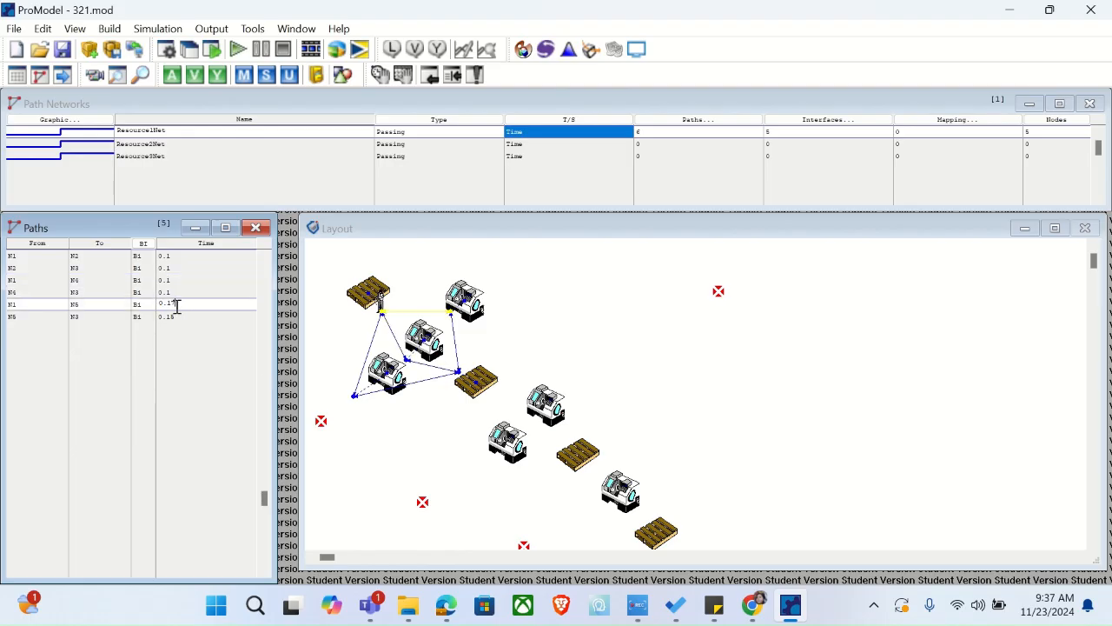
pyautogui.write('0')
pyautogui.click(176, 315)
pyautogui.write('0.')
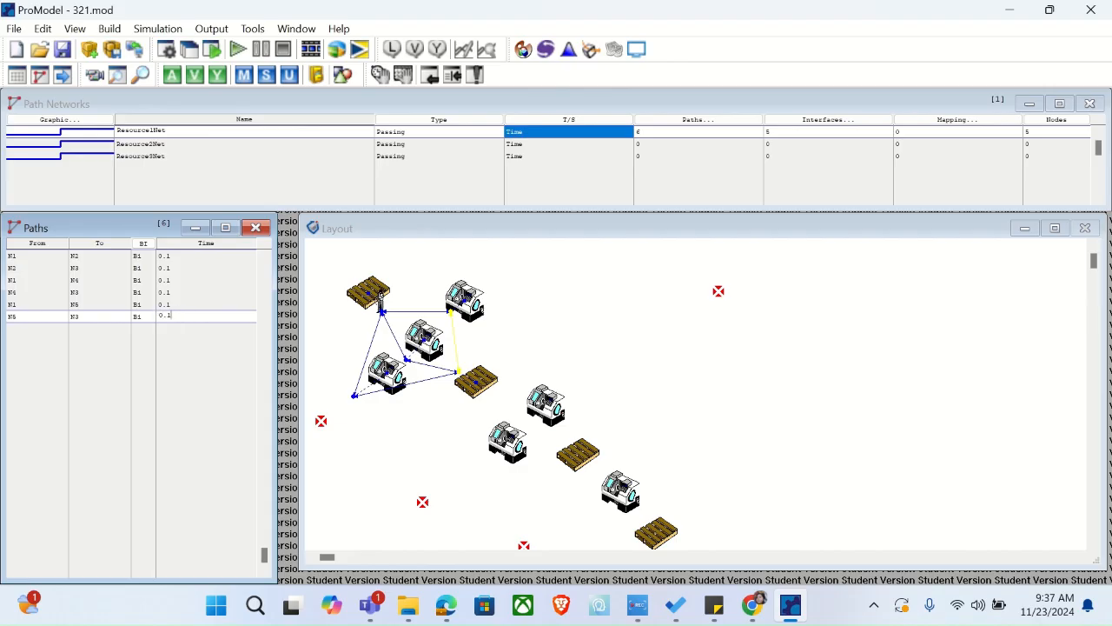
pyautogui.click(195, 292)
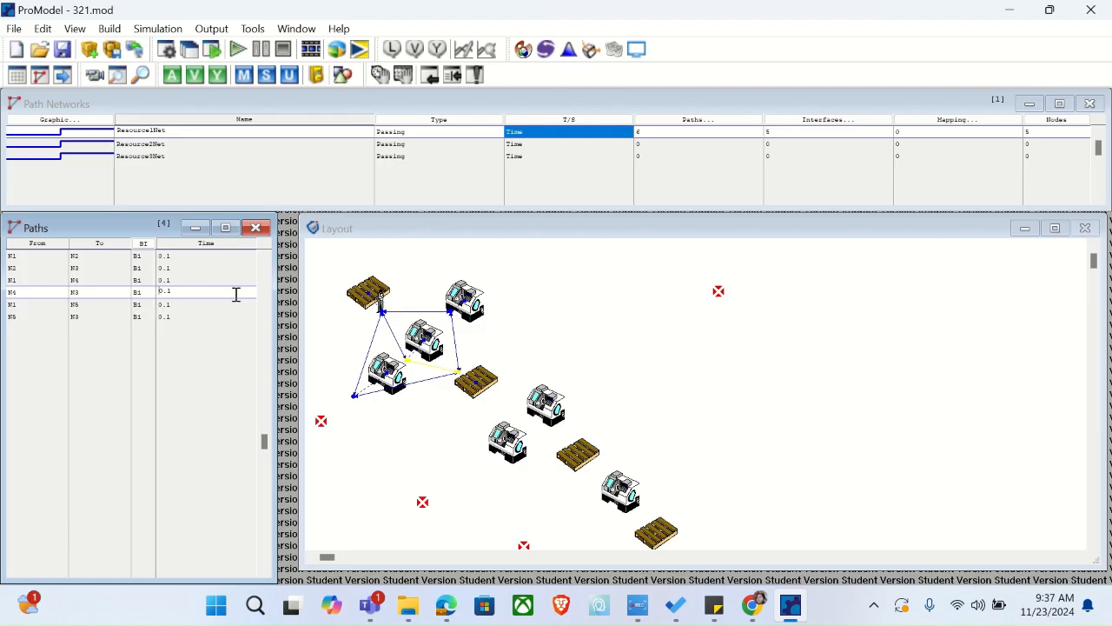
# In the Raw_Materials process, replace the move logic of the routing to MA1 with "Move With Resource1" using the Logic Builder
pyautogui.click(109, 29)
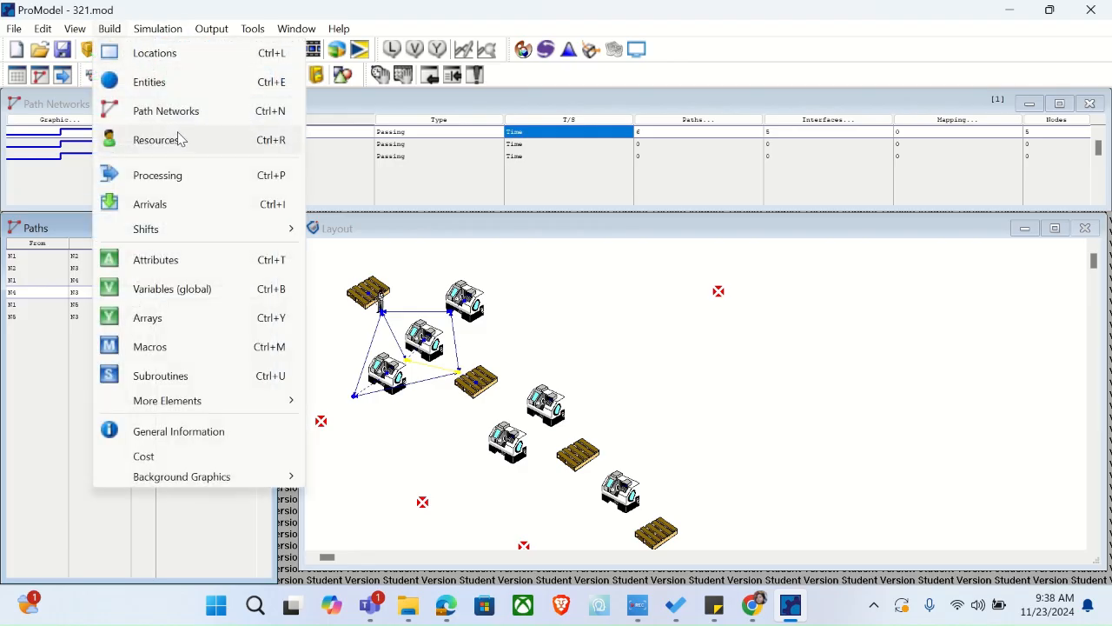
pyautogui.click(205, 184)
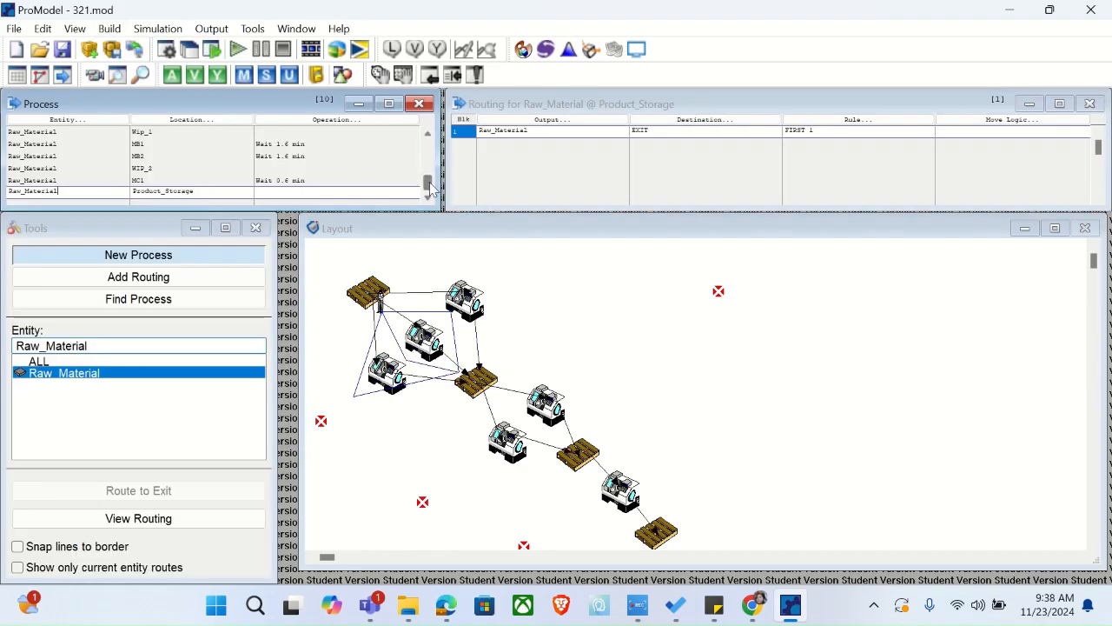
pyautogui.moveTo(427, 183); pyautogui.dragTo(428, 144)
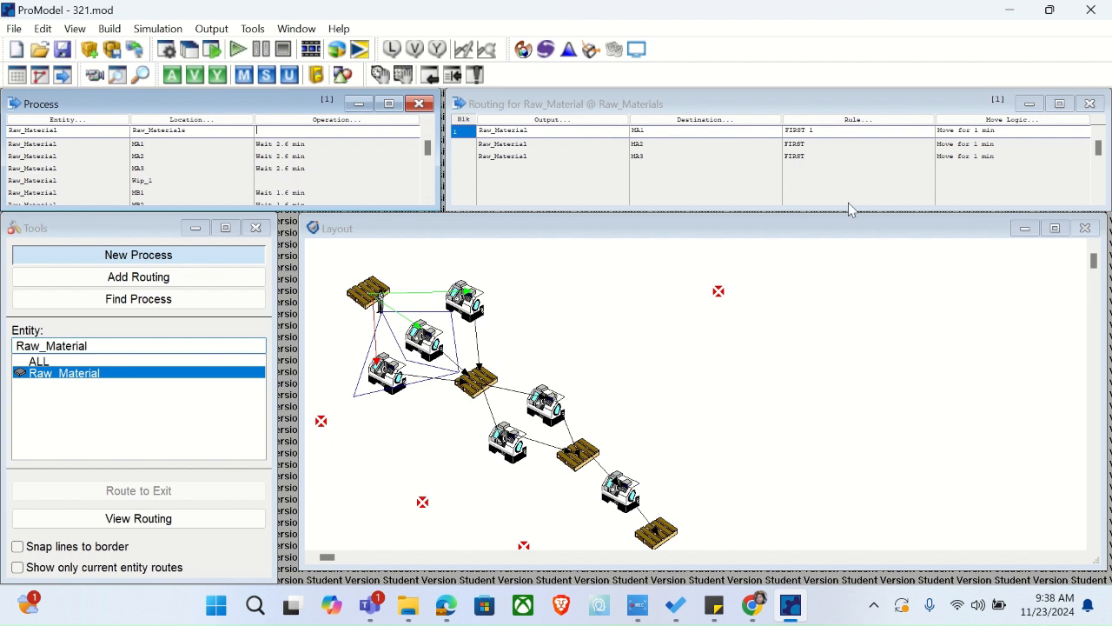
pyautogui.click(999, 133)
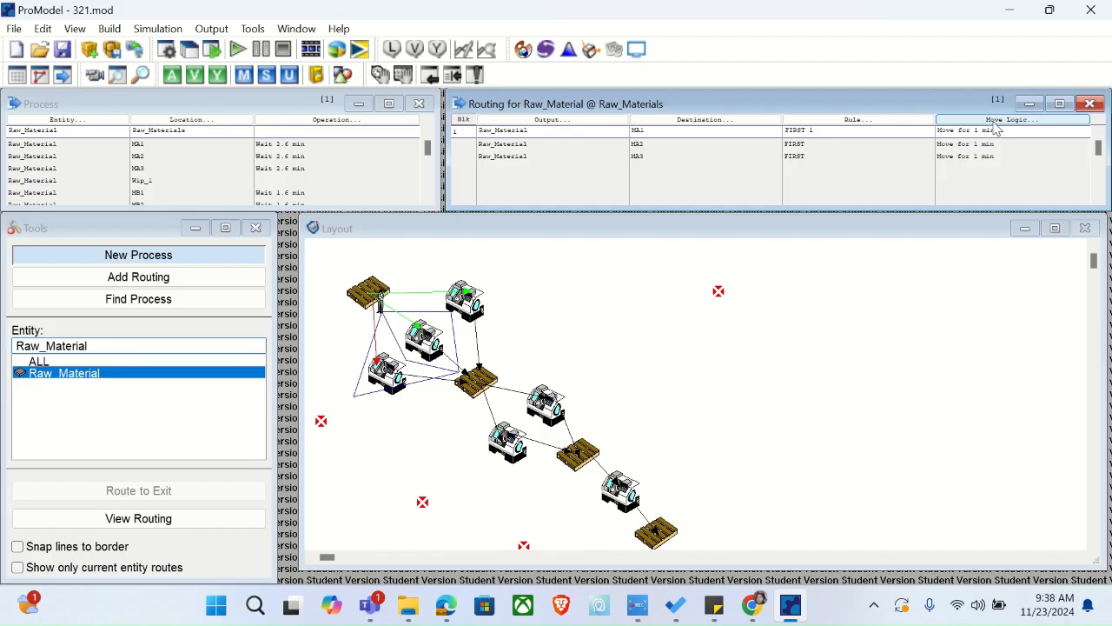
pyautogui.click(996, 123)
pyautogui.moveTo(877, 265); pyautogui.dragTo(690, 261)
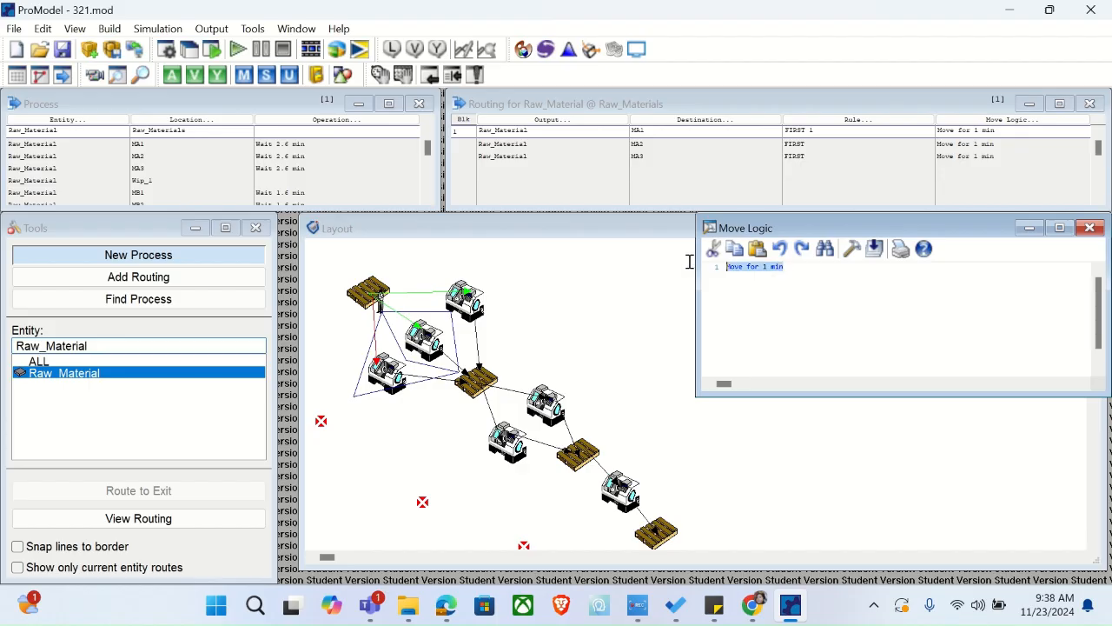
pyautogui.press('Delete')
pyautogui.click(852, 249)
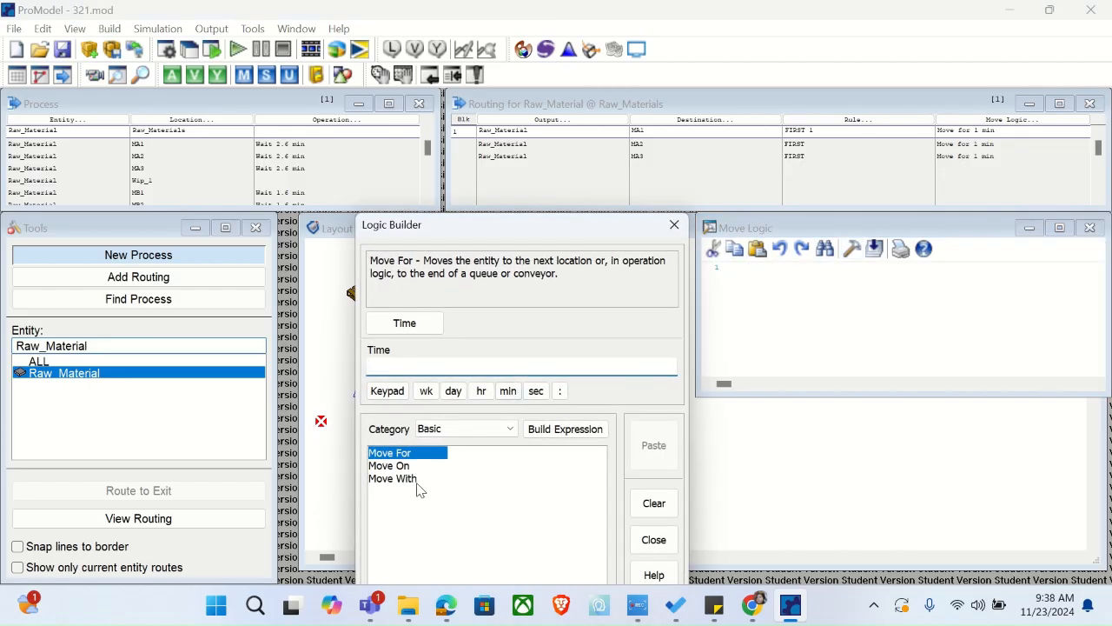
pyautogui.doubleClick(416, 481)
pyautogui.click(538, 445)
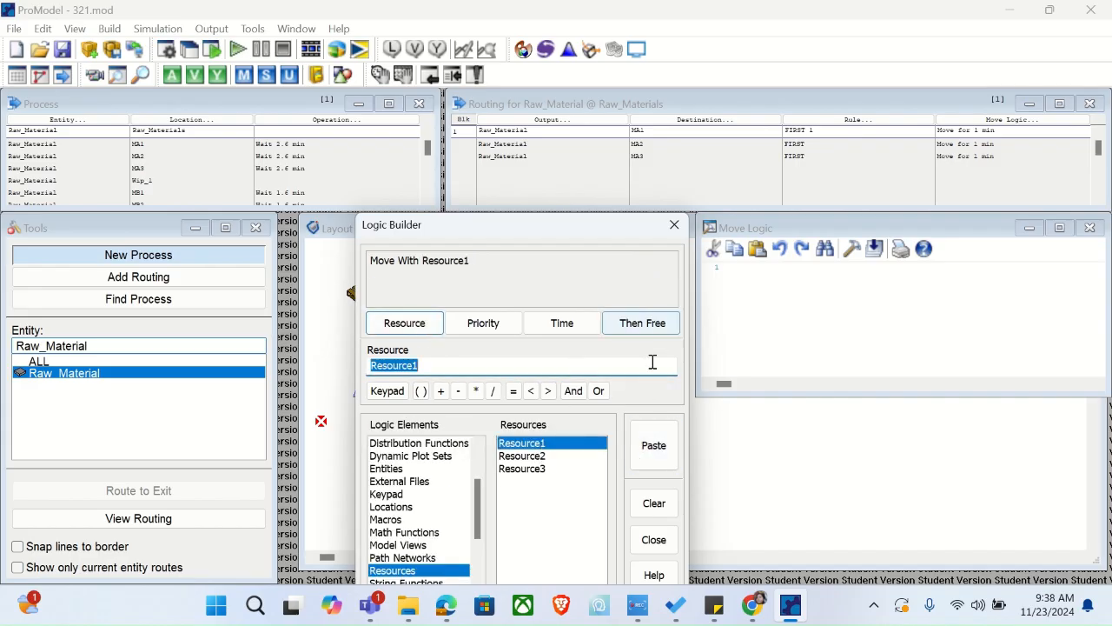
pyautogui.click(654, 445)
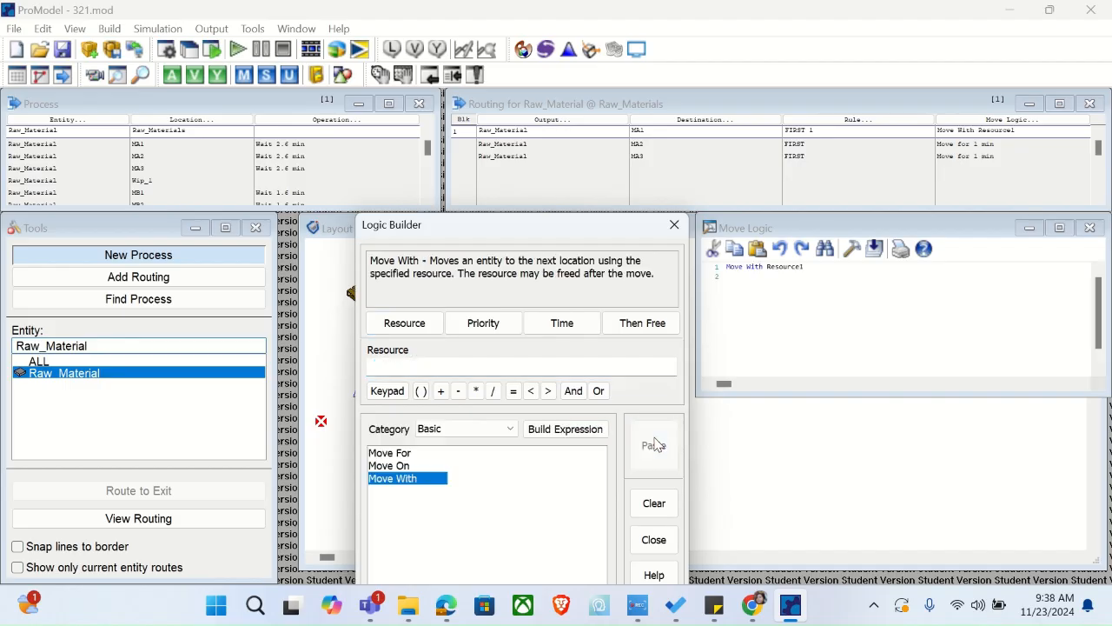
pyautogui.click(675, 224)
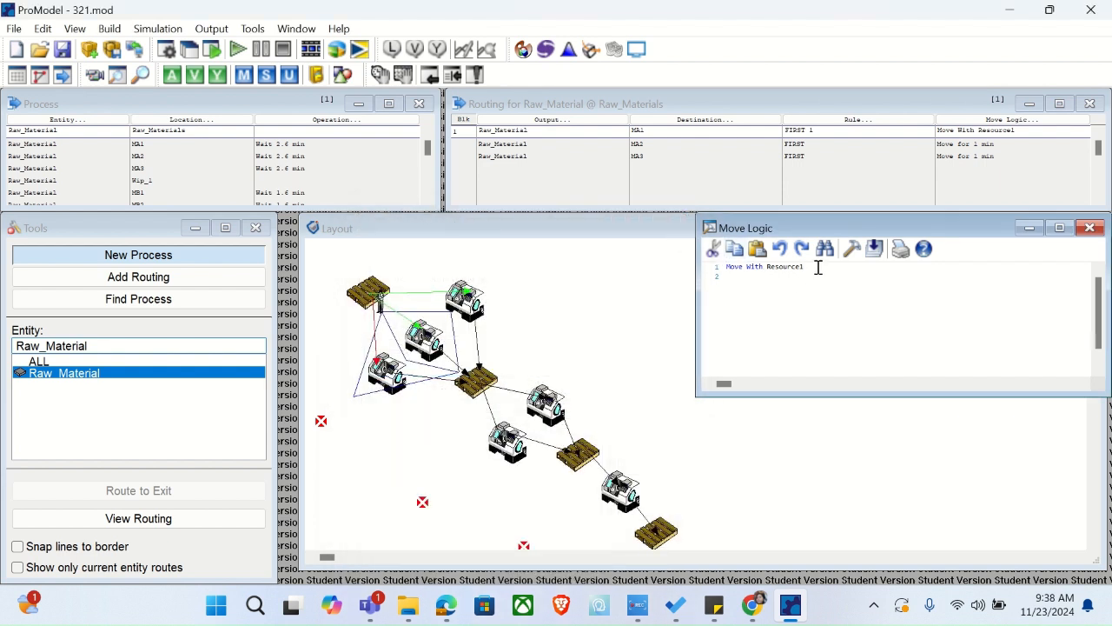
# Copy the "Move With Resource1" statement over the move logic of the Raw_Materials routing to MA2
pyautogui.moveTo(818, 268); pyautogui.dragTo(718, 269)
pyautogui.hotkey('ctrl', 'c')
pyautogui.click(996, 145)
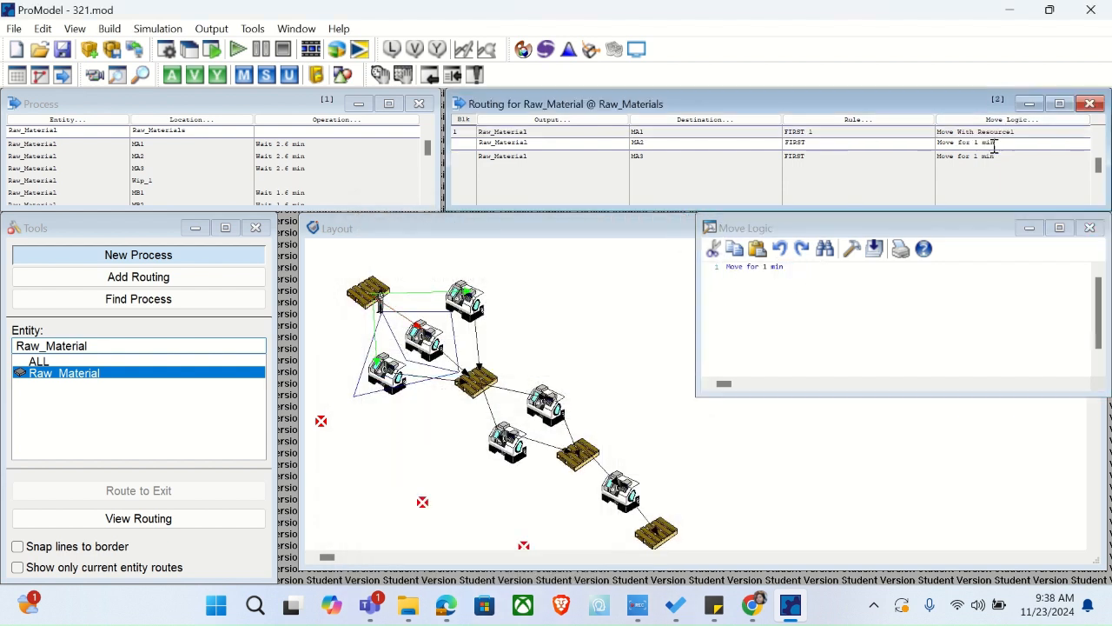
pyautogui.click(830, 294)
pyautogui.hotkey('ctrl', 'a')
pyautogui.hotkey('ctrl', 'v')
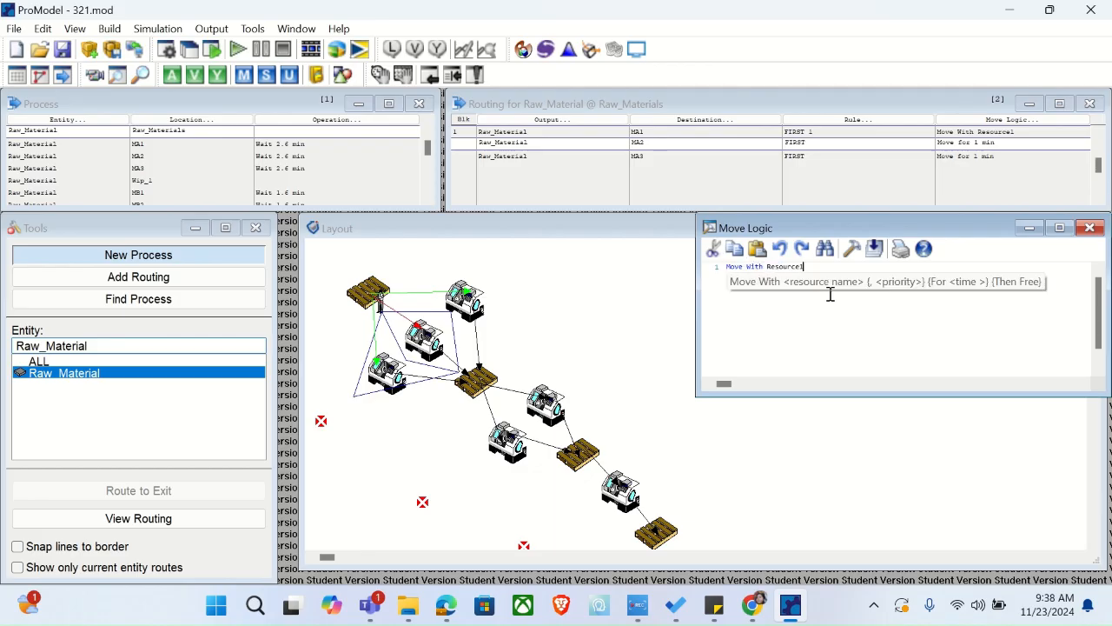
# Replace the move logic of the Raw_Materials routing to MA3 with the copied "Move With Resource1" statement
pyautogui.click(969, 162)
pyautogui.click(828, 269)
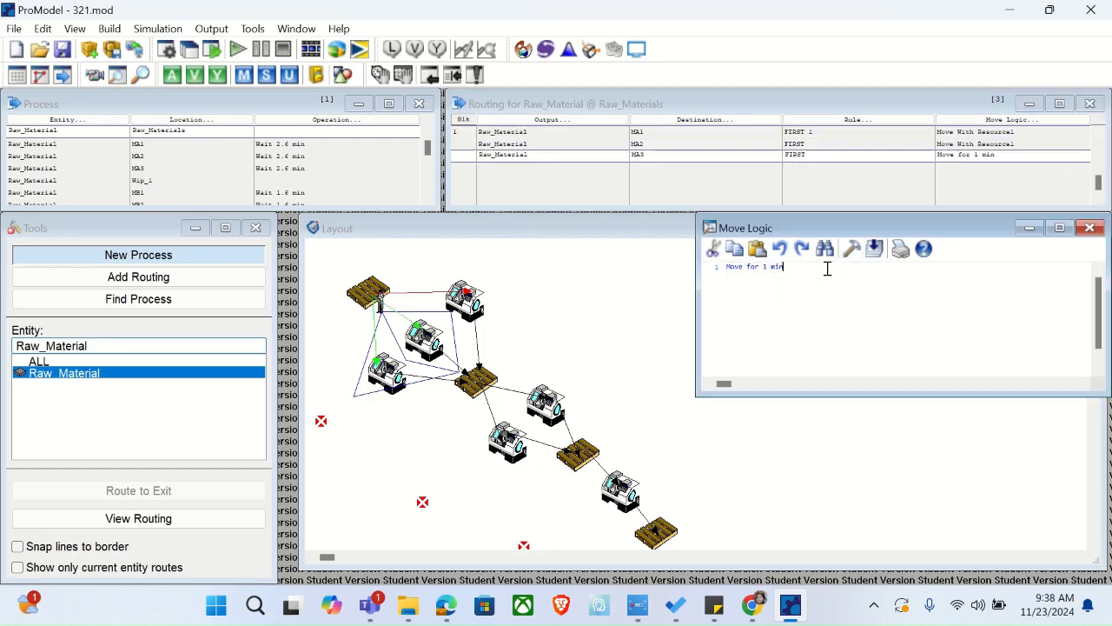
pyautogui.hotkey('ctrl', 'a')
pyautogui.hotkey('ctrl', 'v')
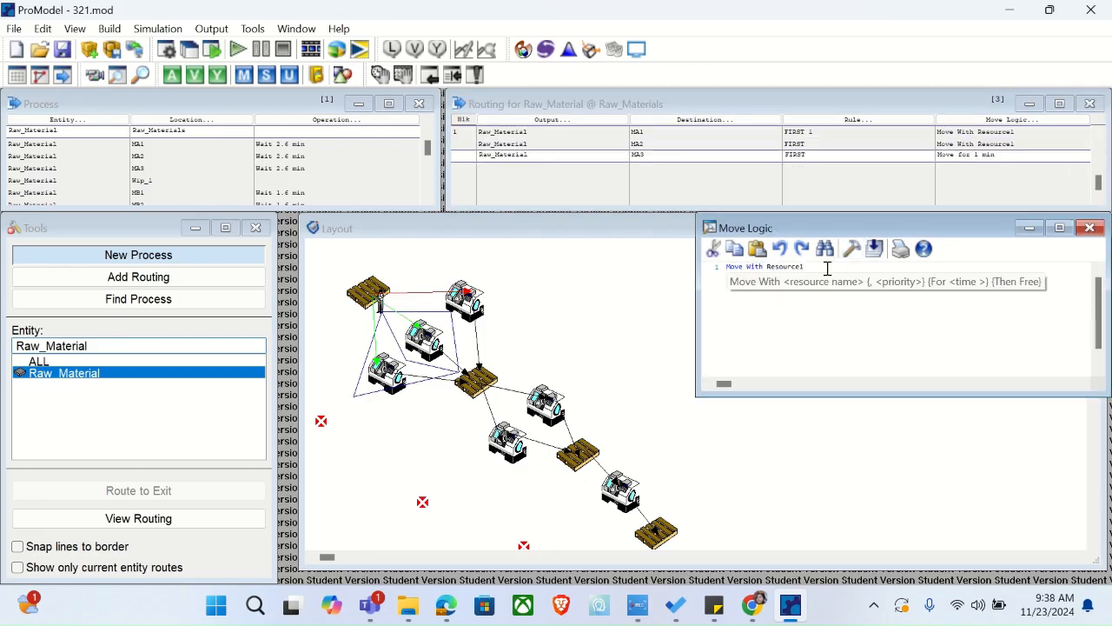
pyautogui.click(973, 144)
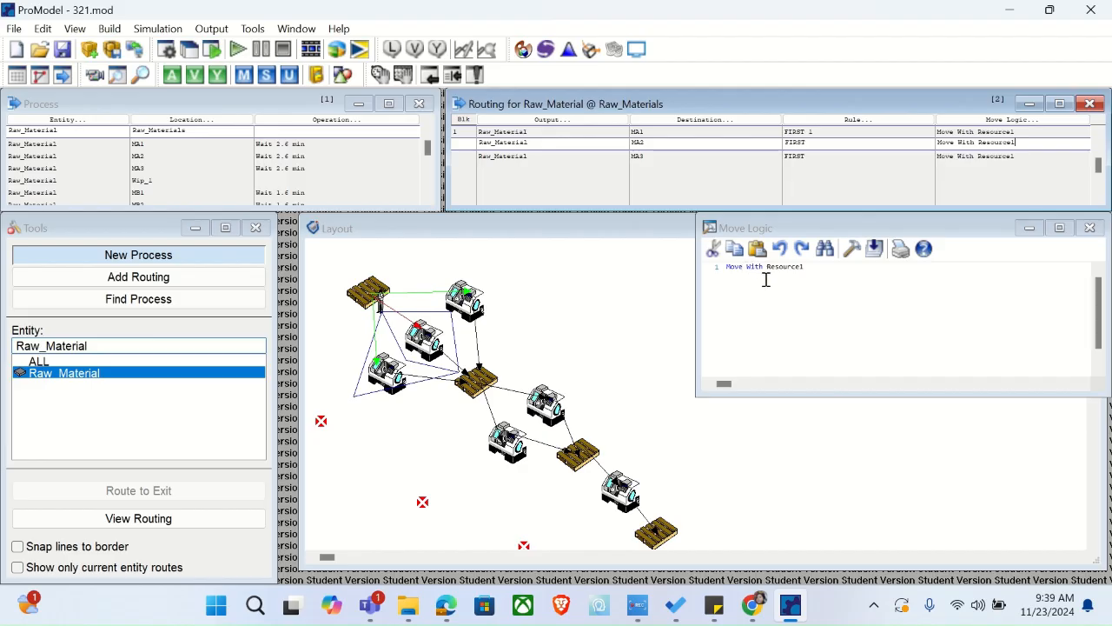
# Replace the move logic of the MA1 routing to Wip_1 with "Move With Resource1 Then Free" using the Logic Builder
pyautogui.click(351, 144)
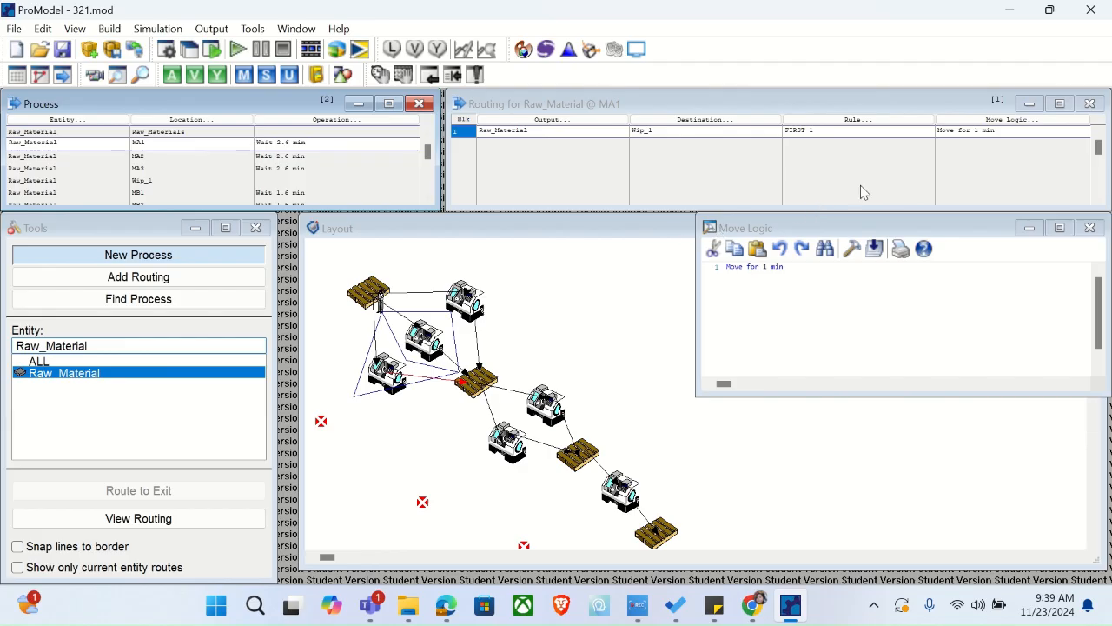
pyautogui.moveTo(814, 286); pyautogui.dragTo(718, 265)
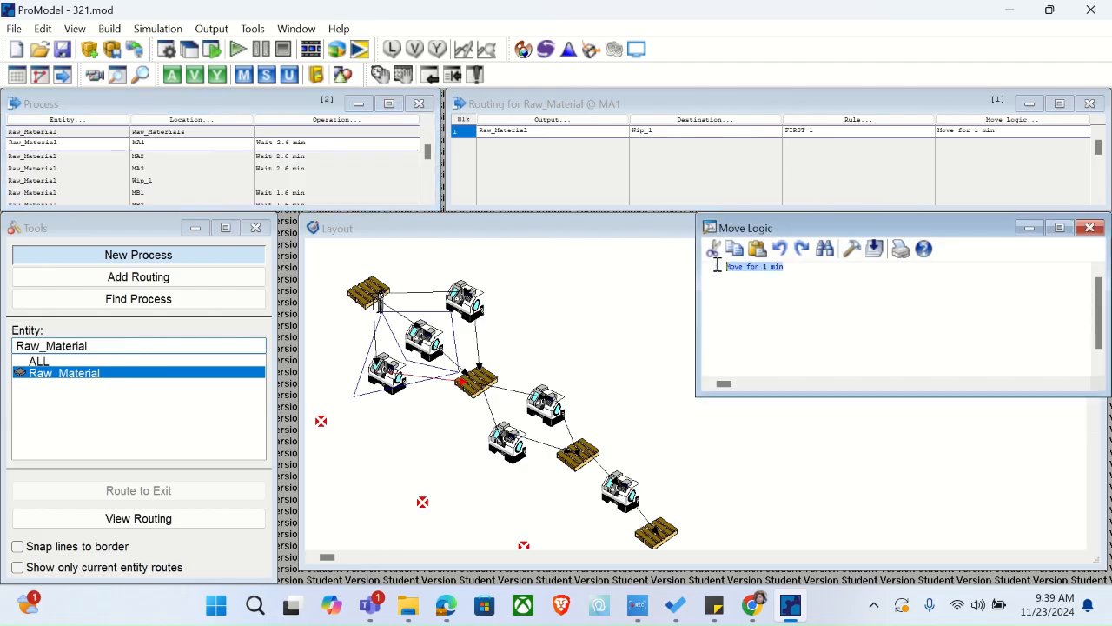
pyautogui.press('Delete')
pyautogui.write('m')
pyautogui.press('BackSpace')
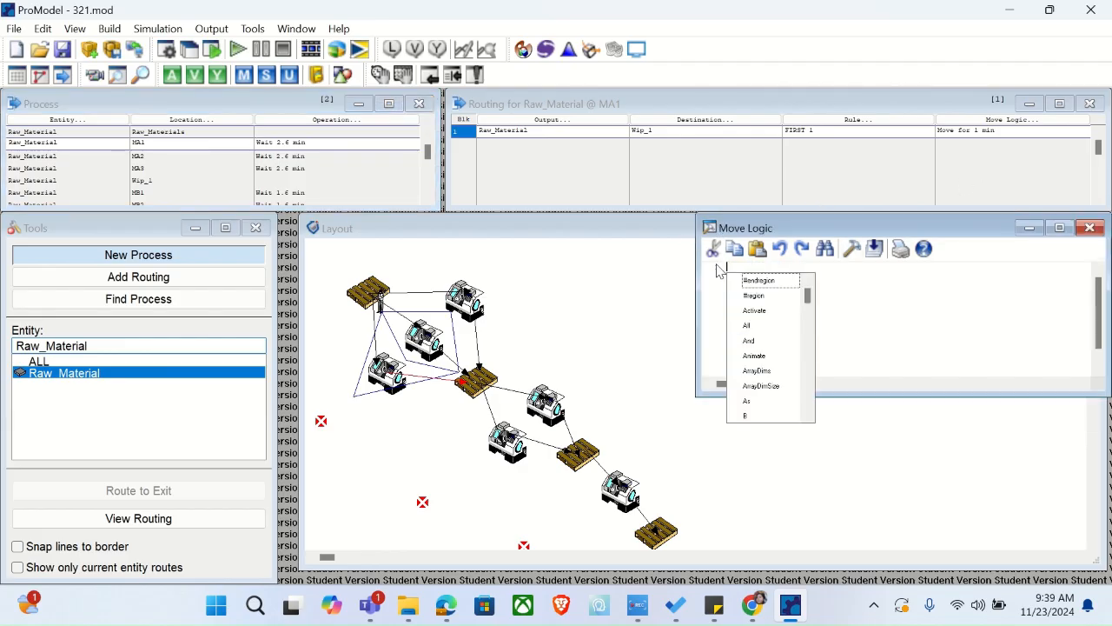
pyautogui.click(855, 254)
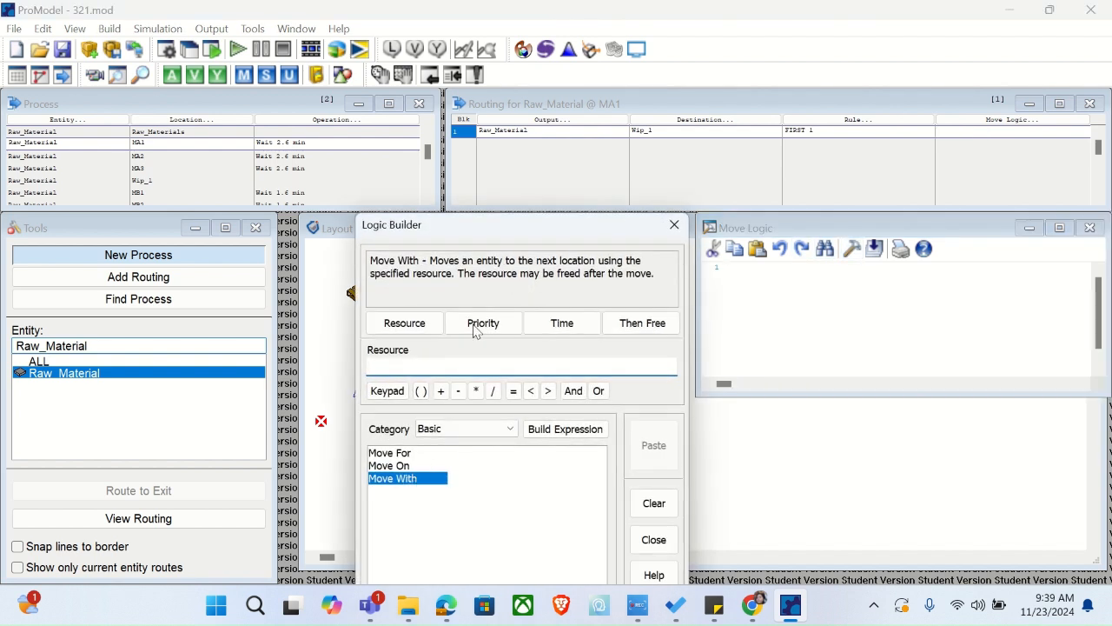
pyautogui.click(421, 323)
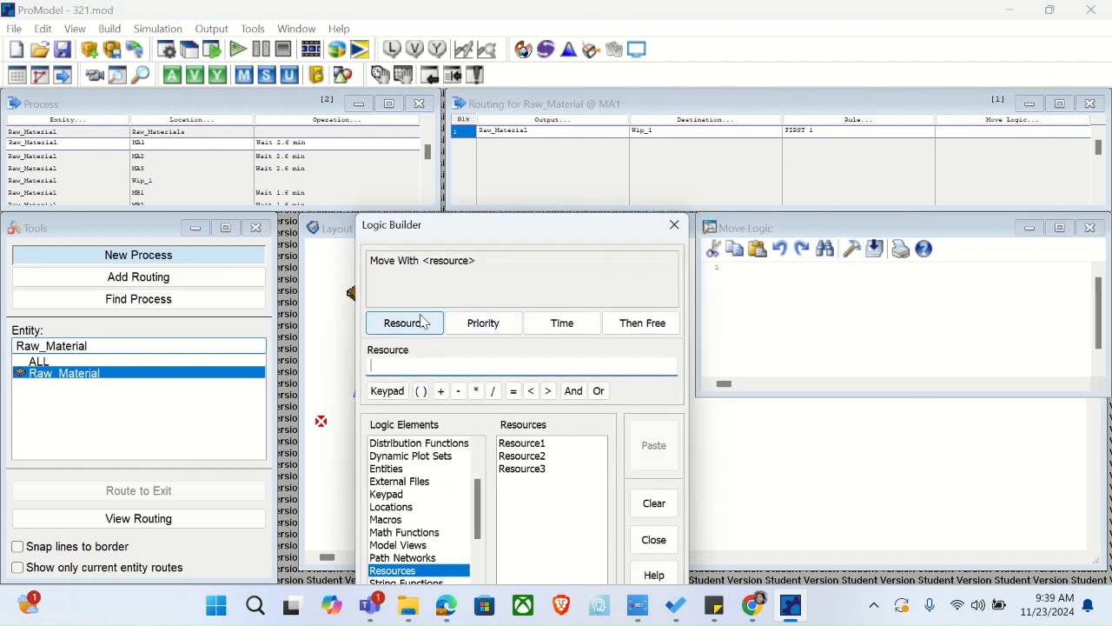
pyautogui.click(543, 444)
pyautogui.click(634, 333)
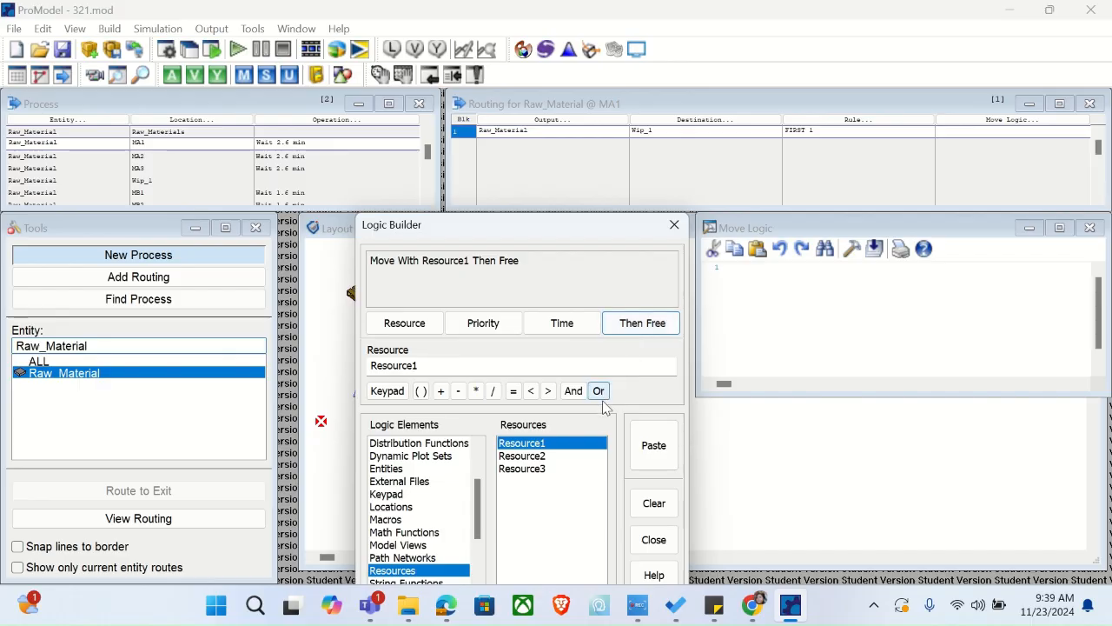
pyautogui.click(643, 456)
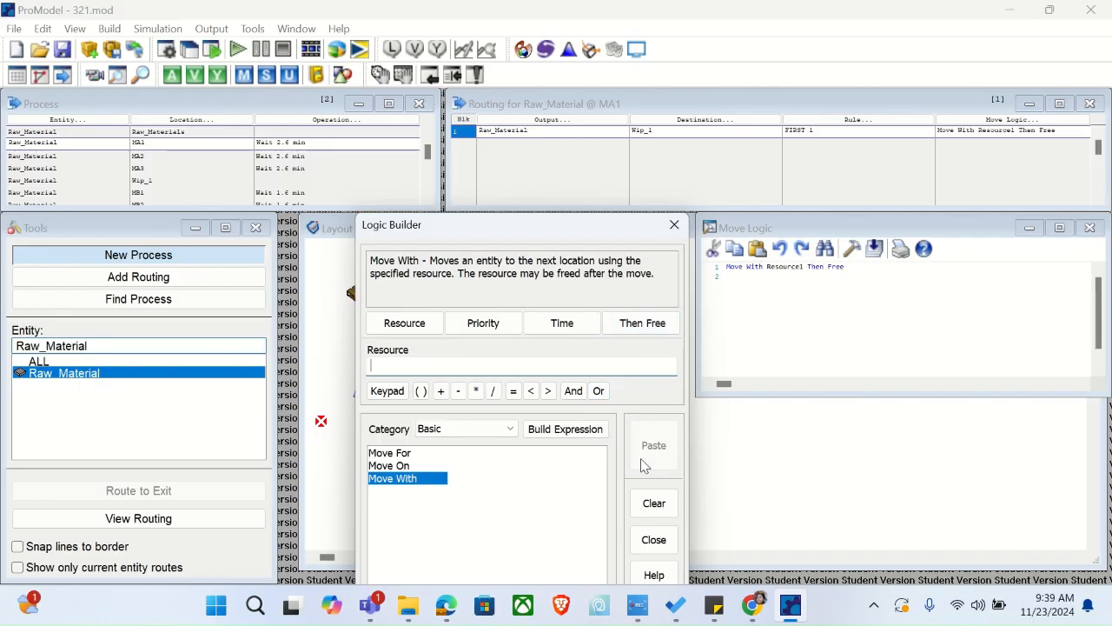
pyautogui.click(673, 224)
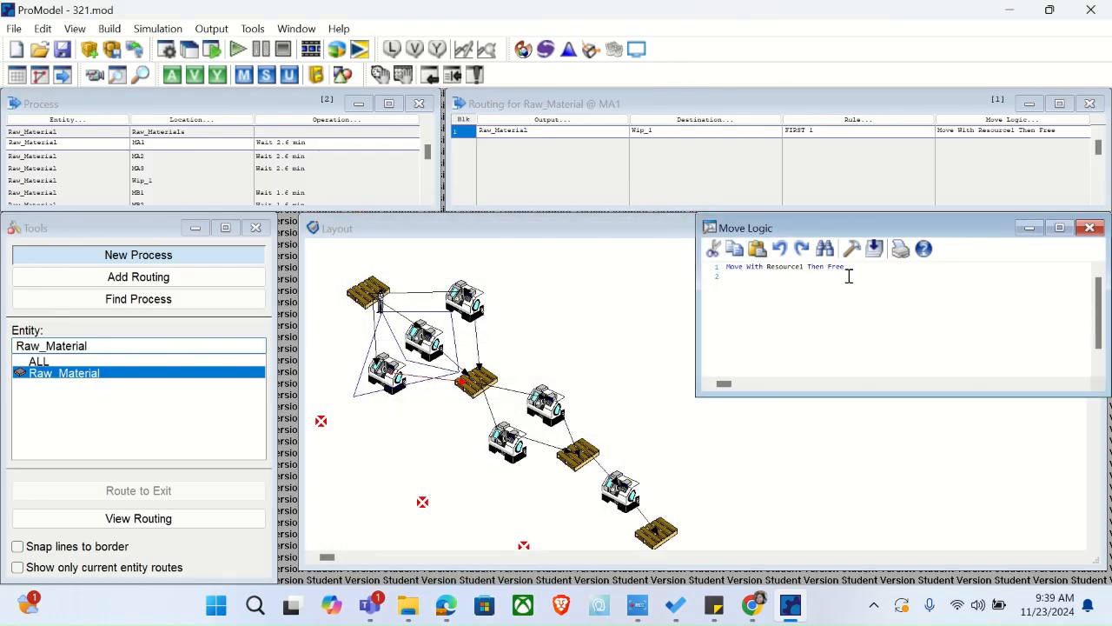
# Copy the "Move With Resource1 Then Free" statement over the move logic of the MA2 routing to Wip_1
pyautogui.click(722, 274)
pyautogui.hotkey('ctrl', 'c')
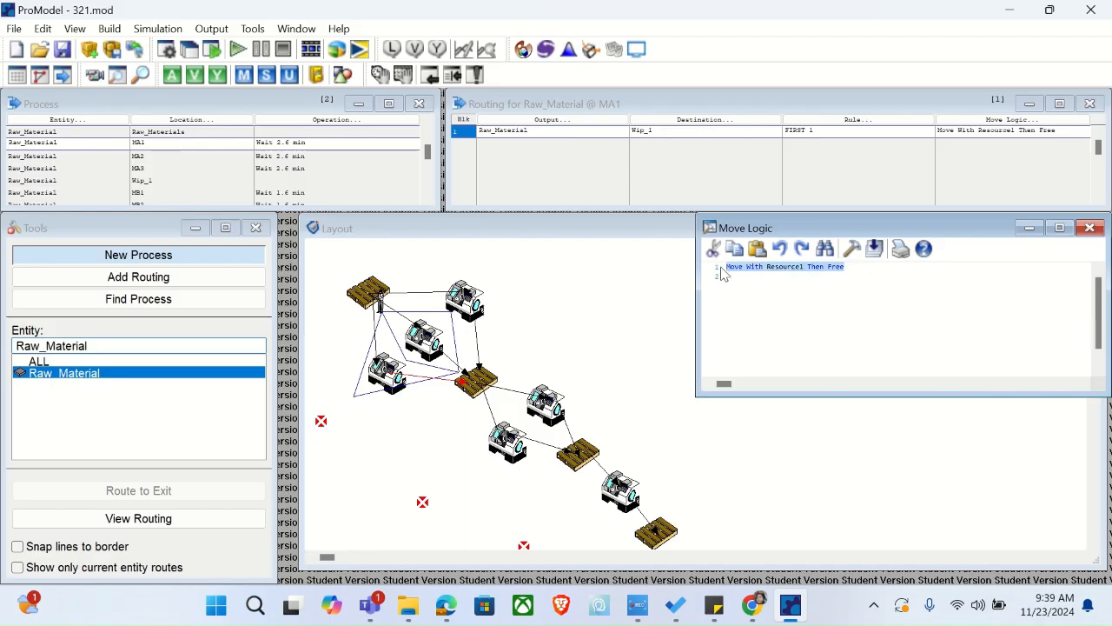
pyautogui.click(347, 154)
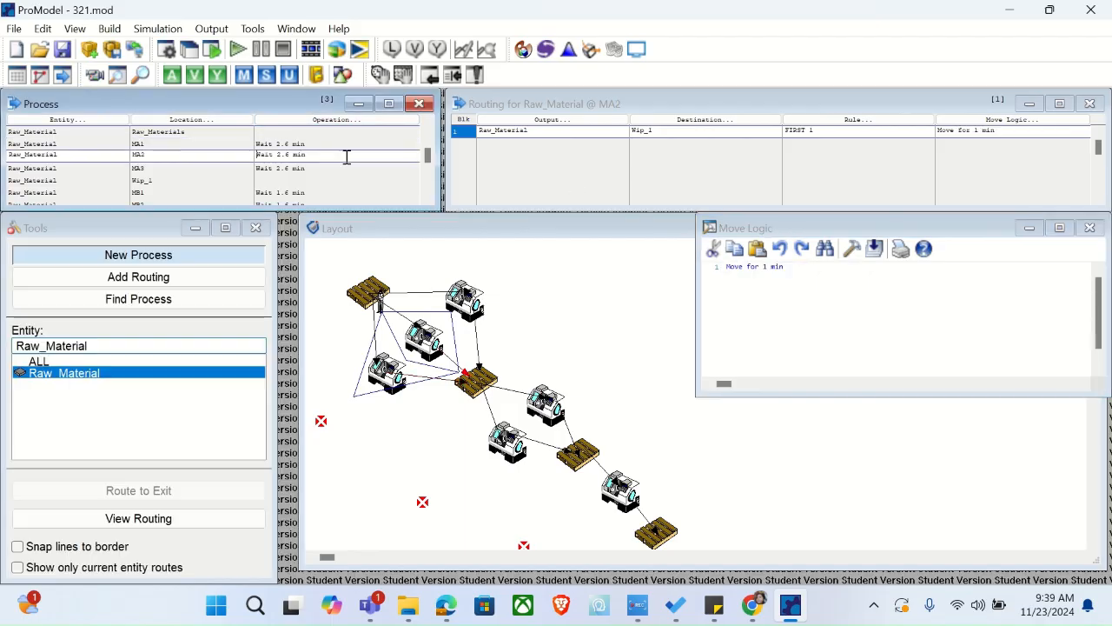
pyautogui.click(806, 285)
pyautogui.hotkey('ctrl', 'a')
pyautogui.hotkey('ctrl', 'v')
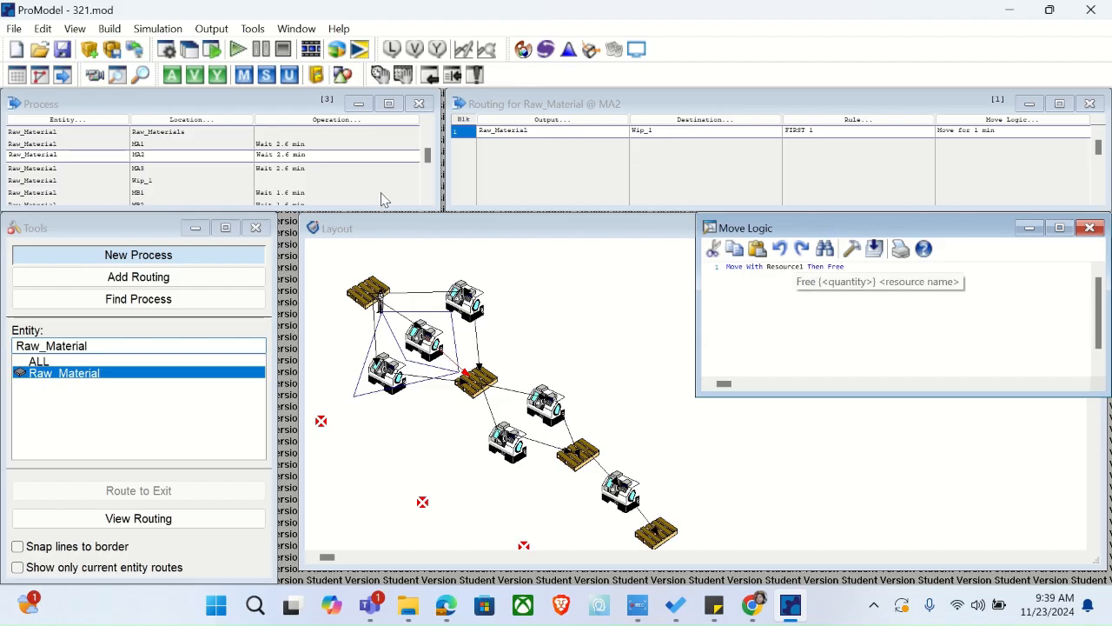
# Replace the move logic of the MA3 routing to Wip_1 with the copied "Move With Resource1 Then Free" statement
pyautogui.click(330, 168)
pyautogui.click(819, 280)
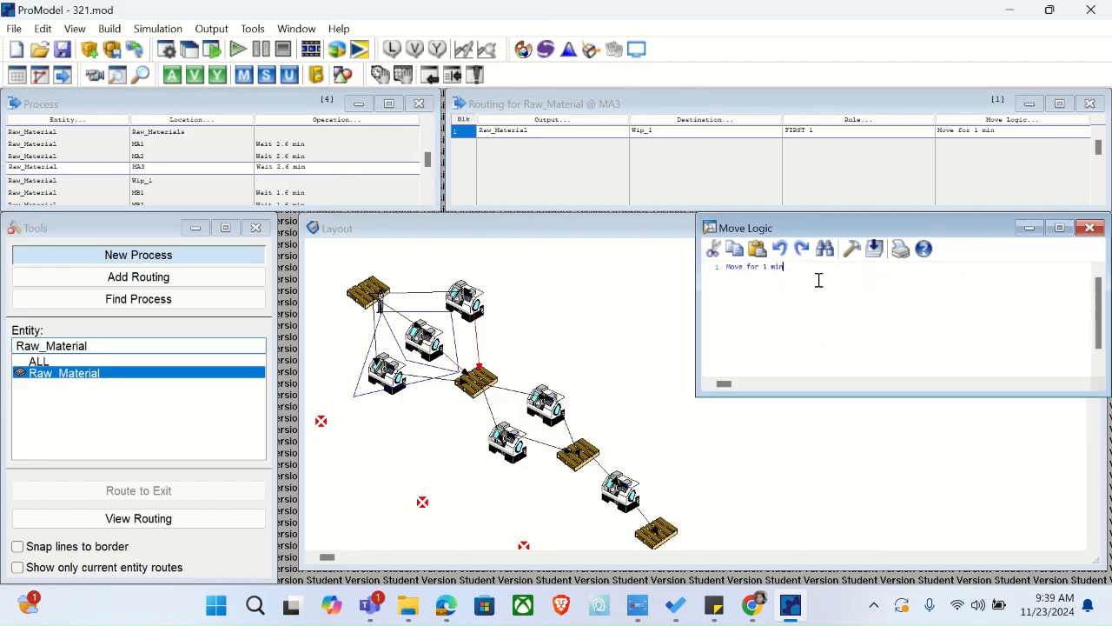
pyautogui.hotkey('ctrl', 'a')
pyautogui.hotkey('ctrl', 'v')
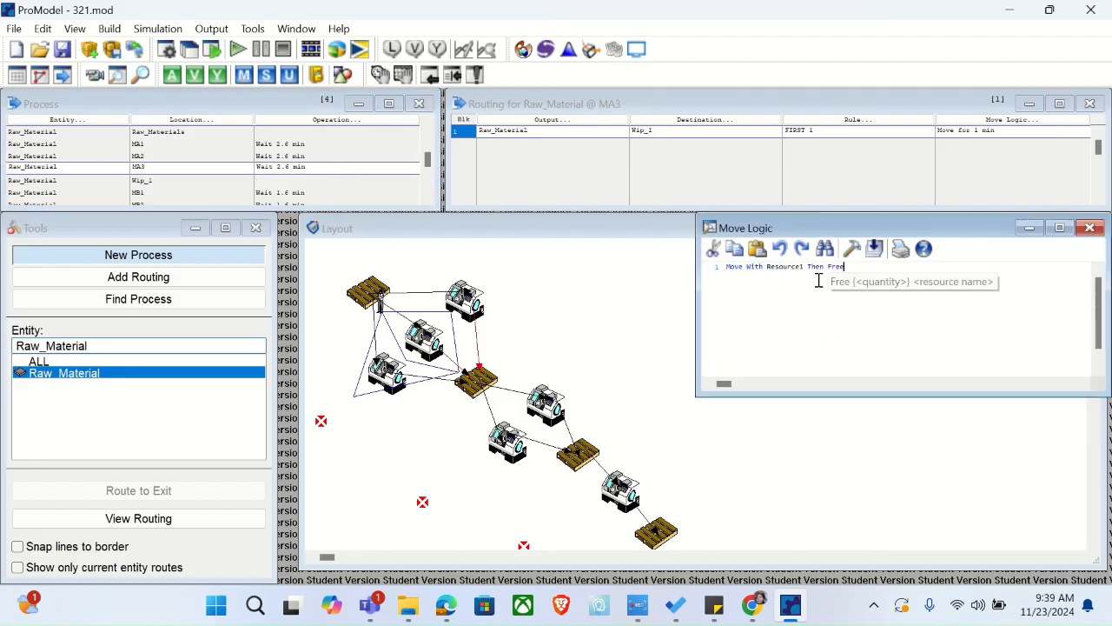
pyautogui.click(378, 180)
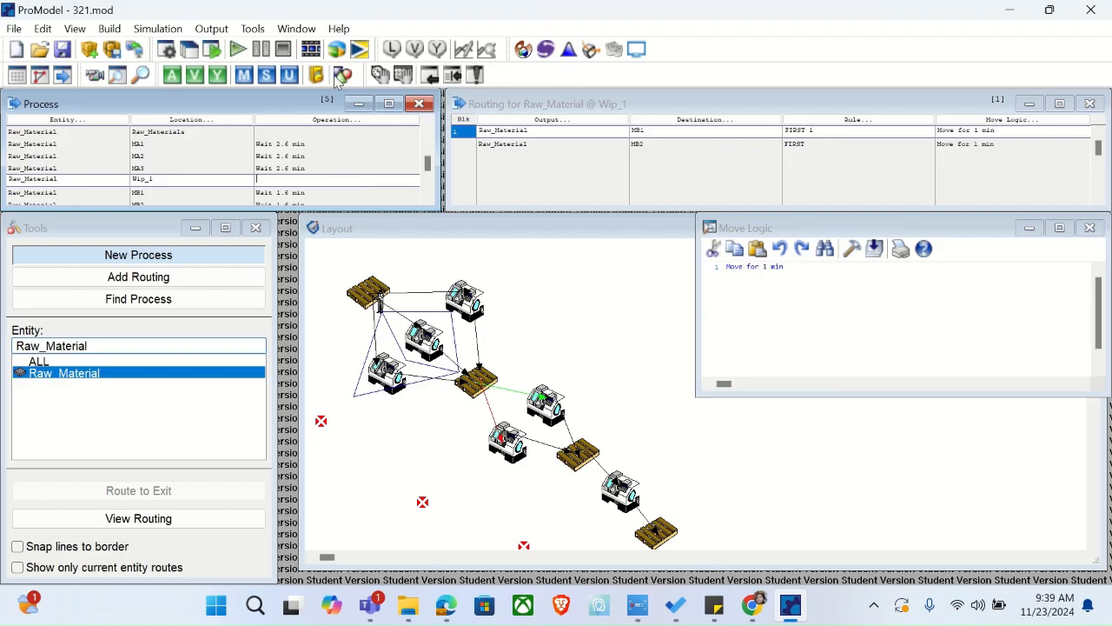
# Run the simulation to watch Resource1 move the material, and end it without collecting statistics
pyautogui.click(239, 51)
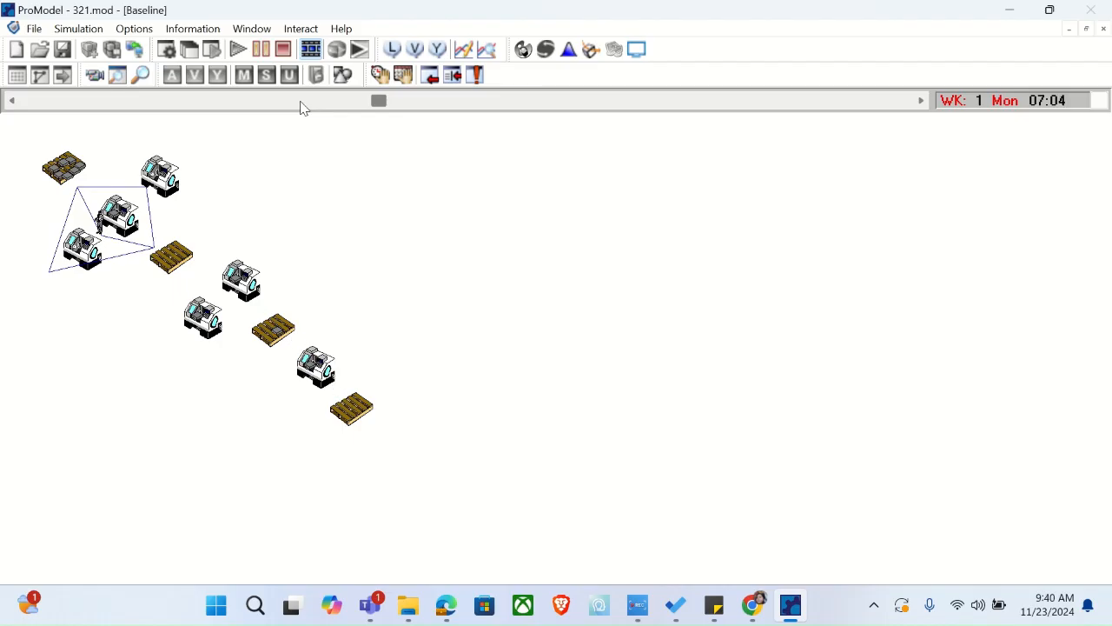
pyautogui.click(283, 51)
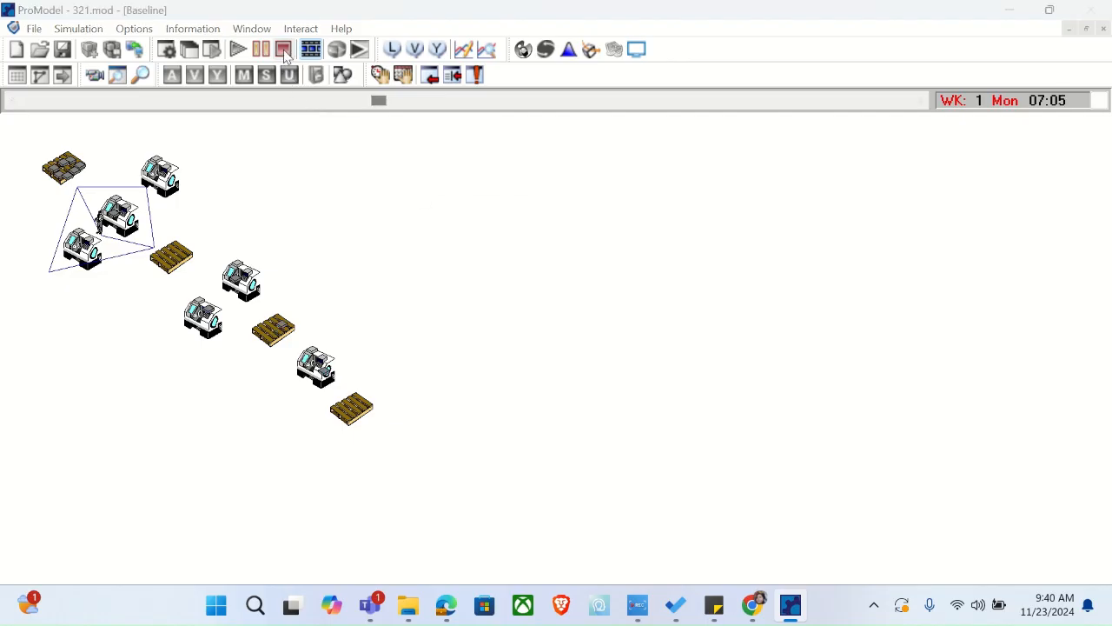
pyautogui.click(545, 342)
# Set the number of units of Resource1 to 3 in the resources table
pyautogui.click(110, 28)
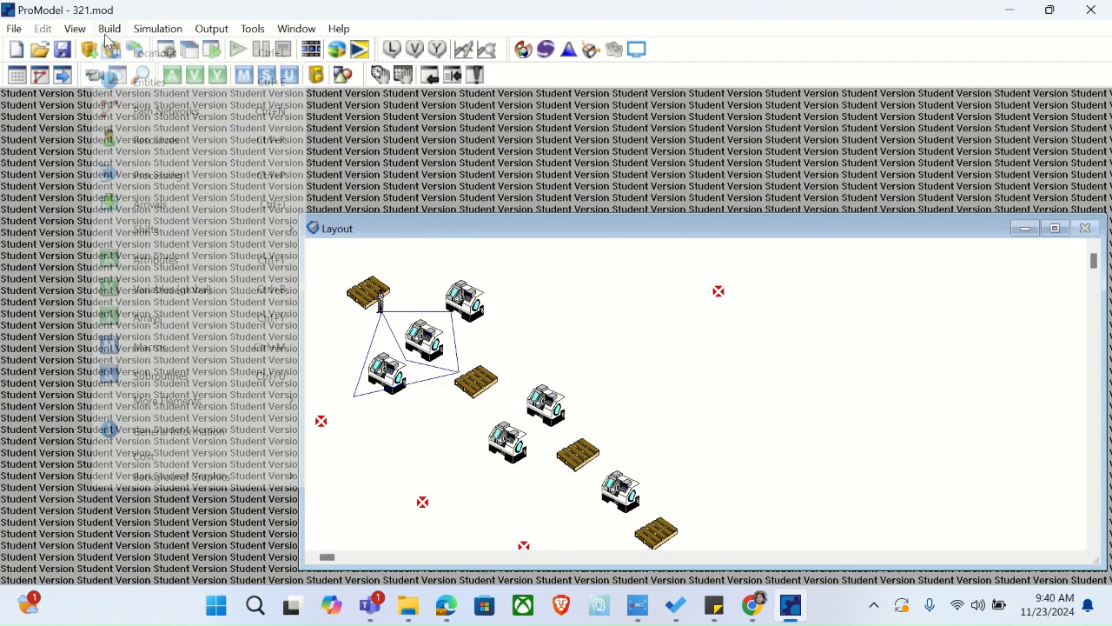
pyautogui.click(183, 150)
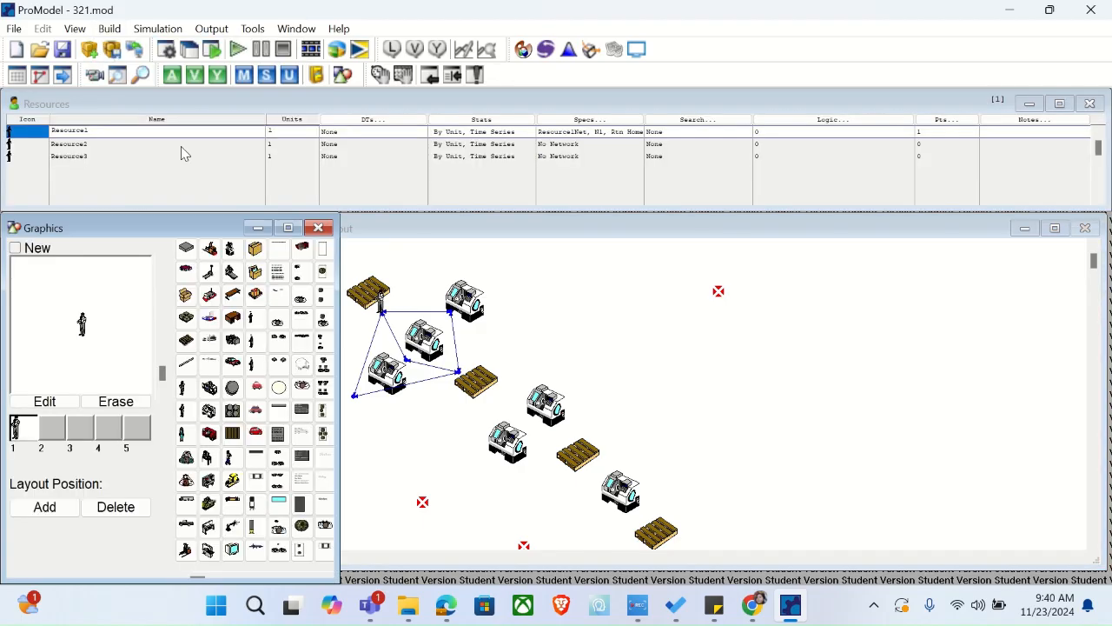
pyautogui.click(279, 132)
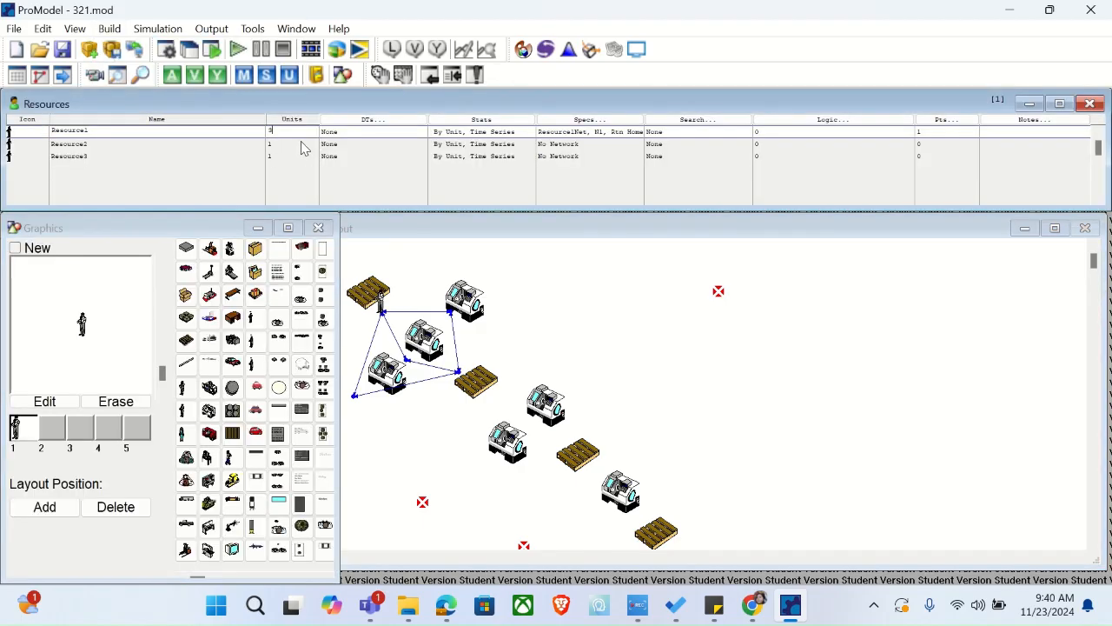
# Run the simulation with the three Resource1 units and end it without collecting statistics
pyautogui.click(243, 52)
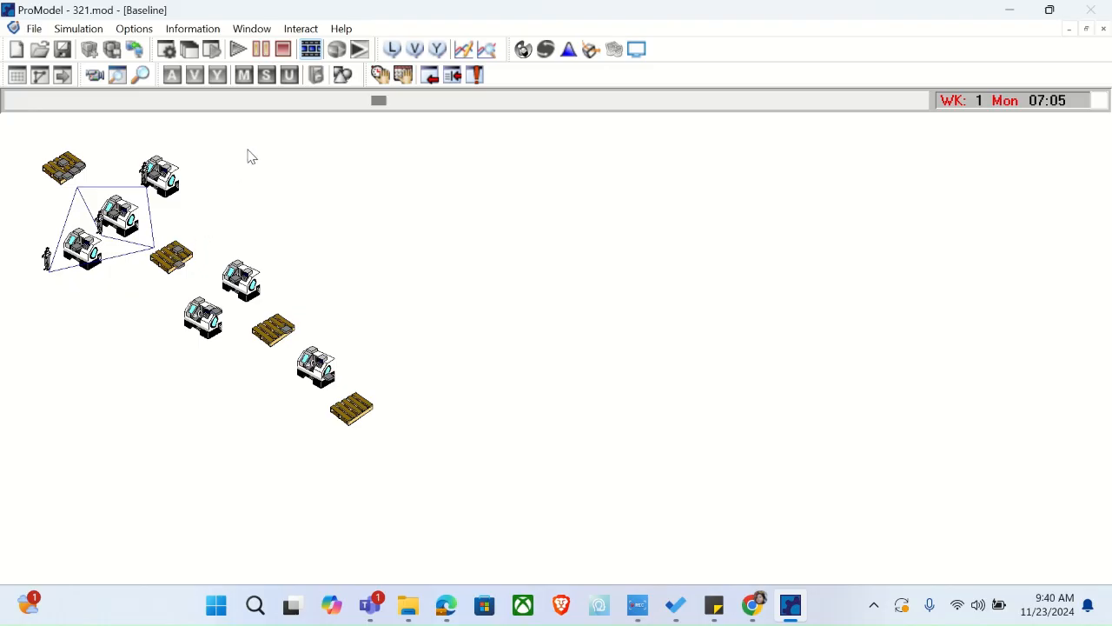
pyautogui.click(283, 50)
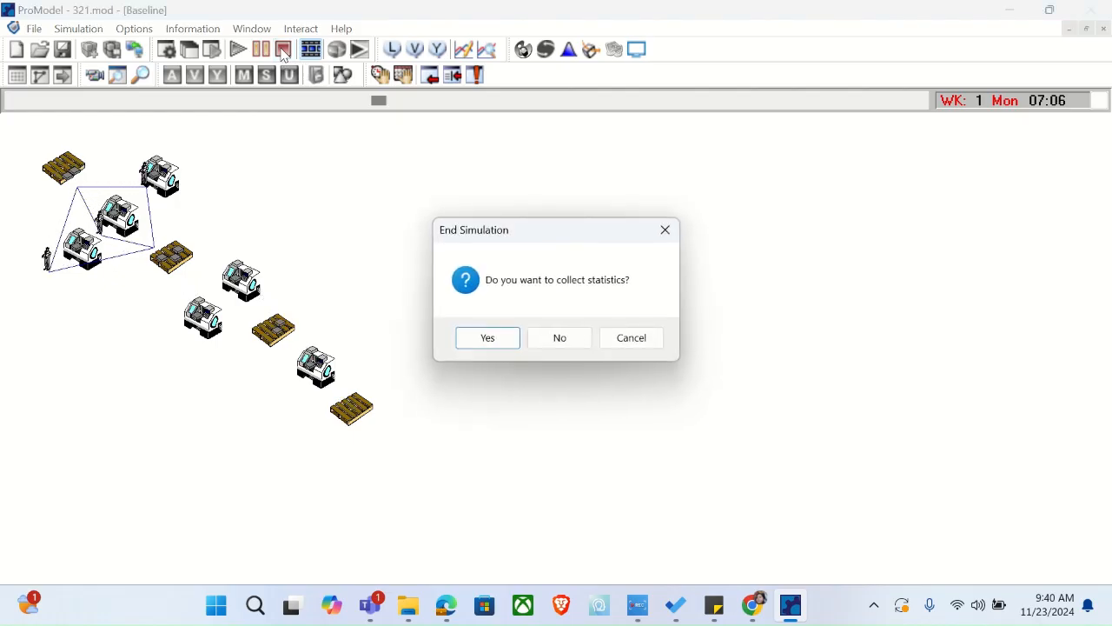
pyautogui.click(560, 338)
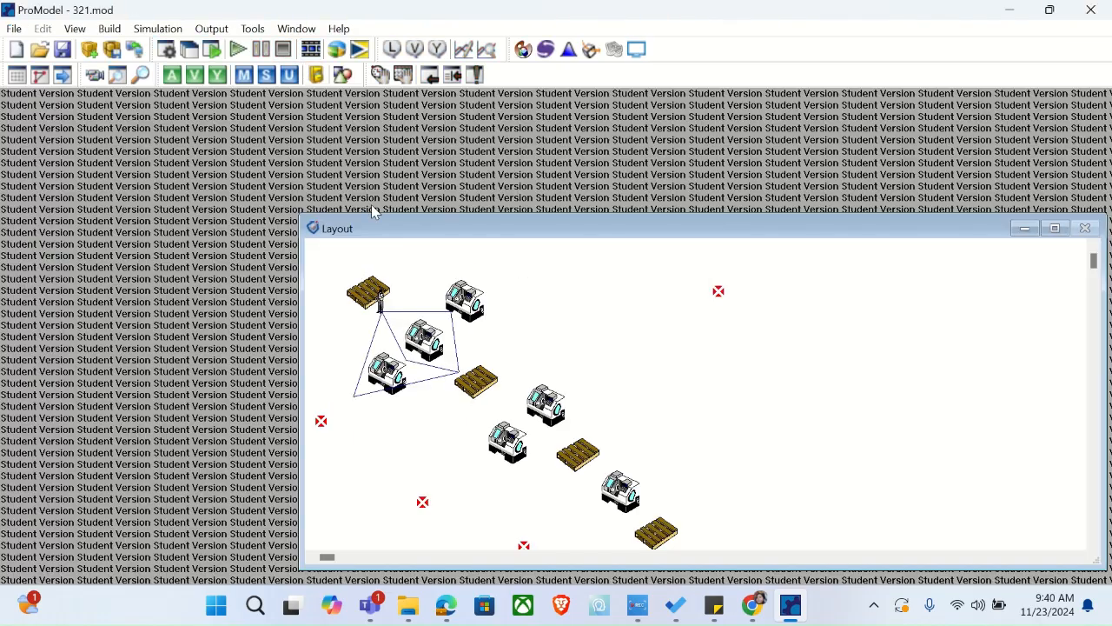
# Add a status light above machine MA3 in the locations layout, attached to the existing location rather than a new one
pyautogui.click(106, 30)
pyautogui.click(139, 49)
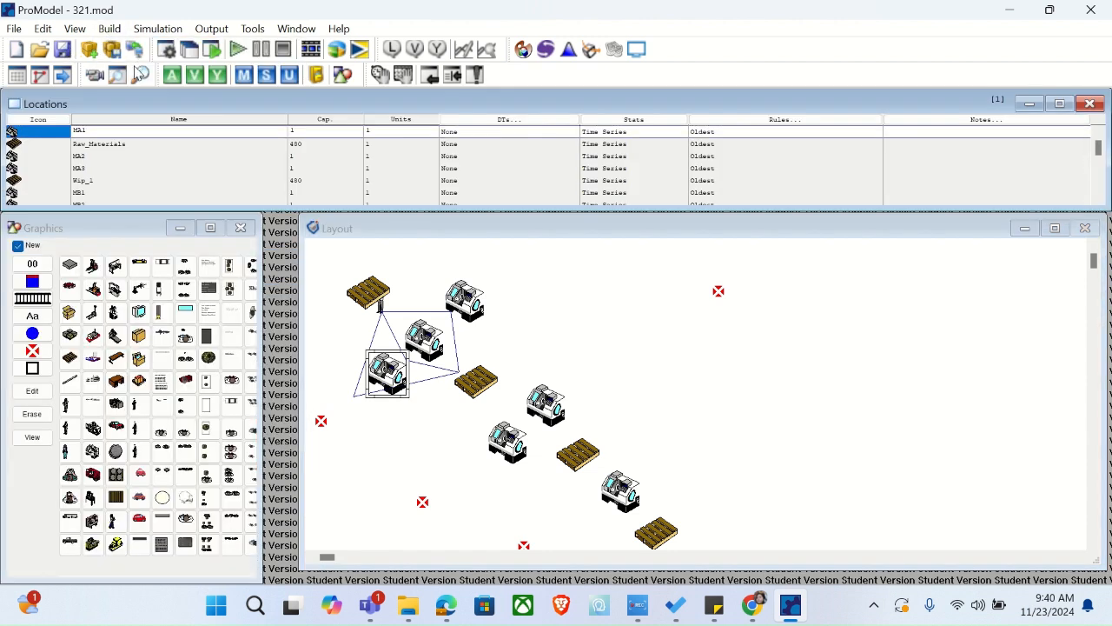
pyautogui.click(18, 245)
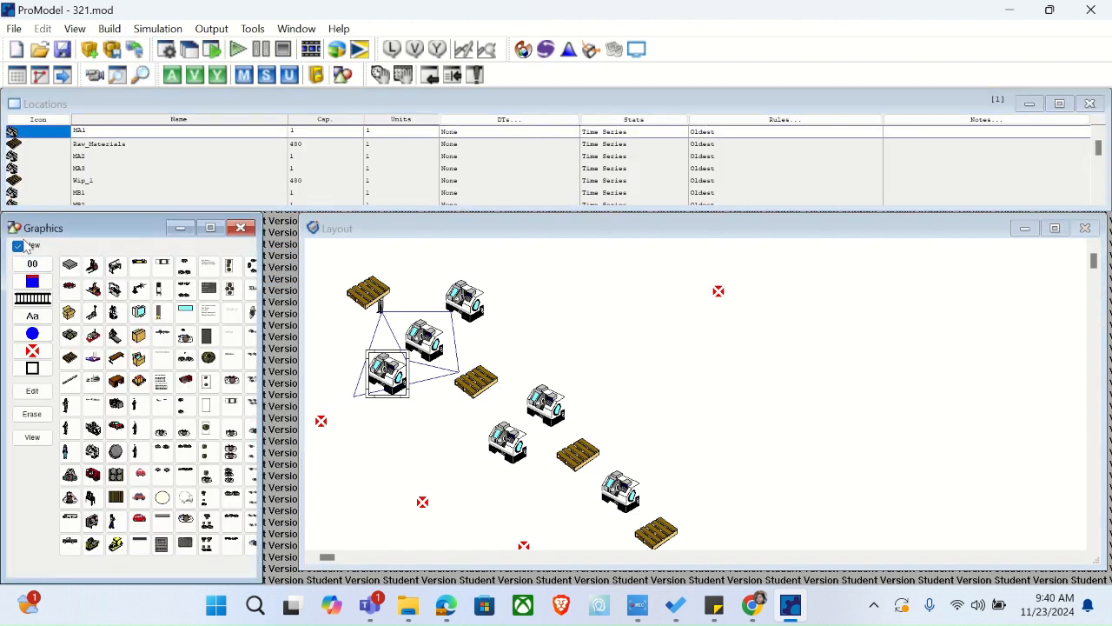
pyautogui.click(33, 335)
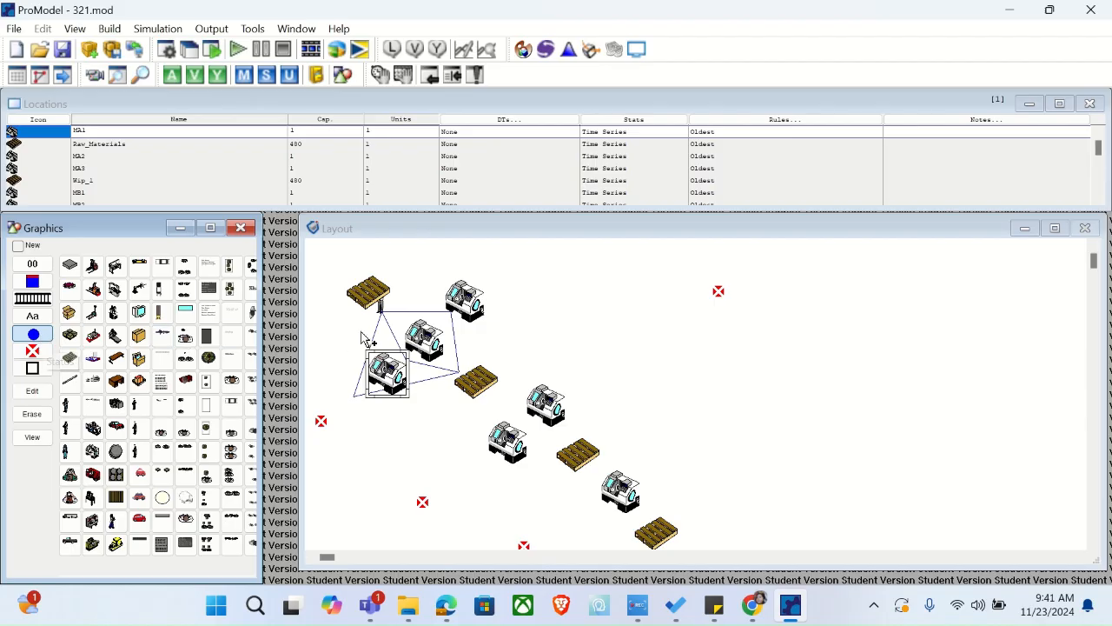
pyautogui.click(447, 272)
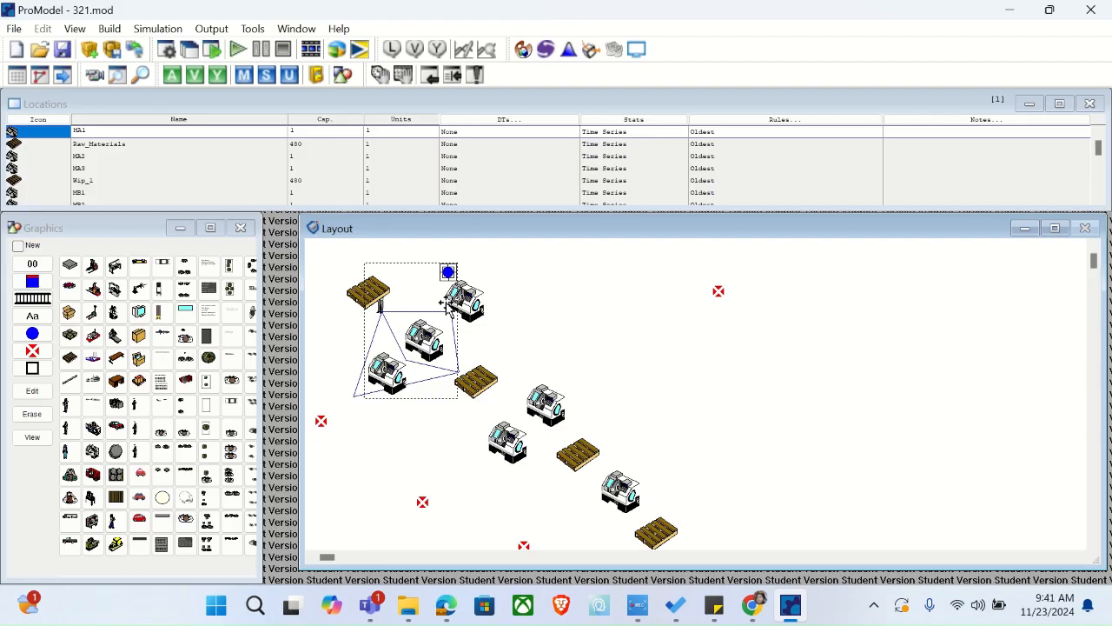
pyautogui.click(457, 299)
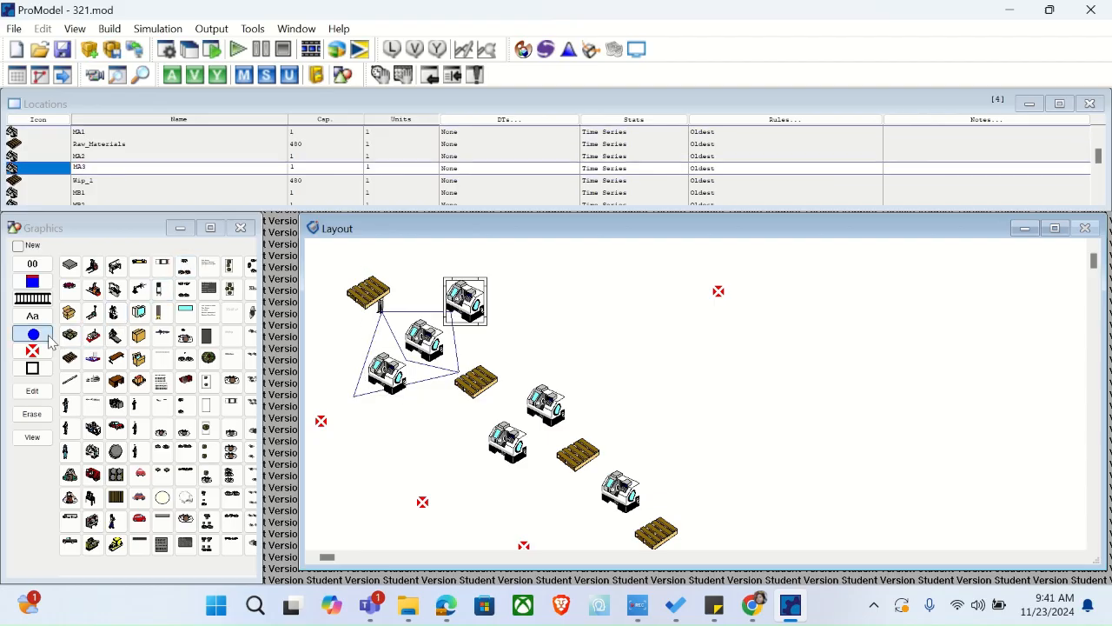
pyautogui.click(469, 260)
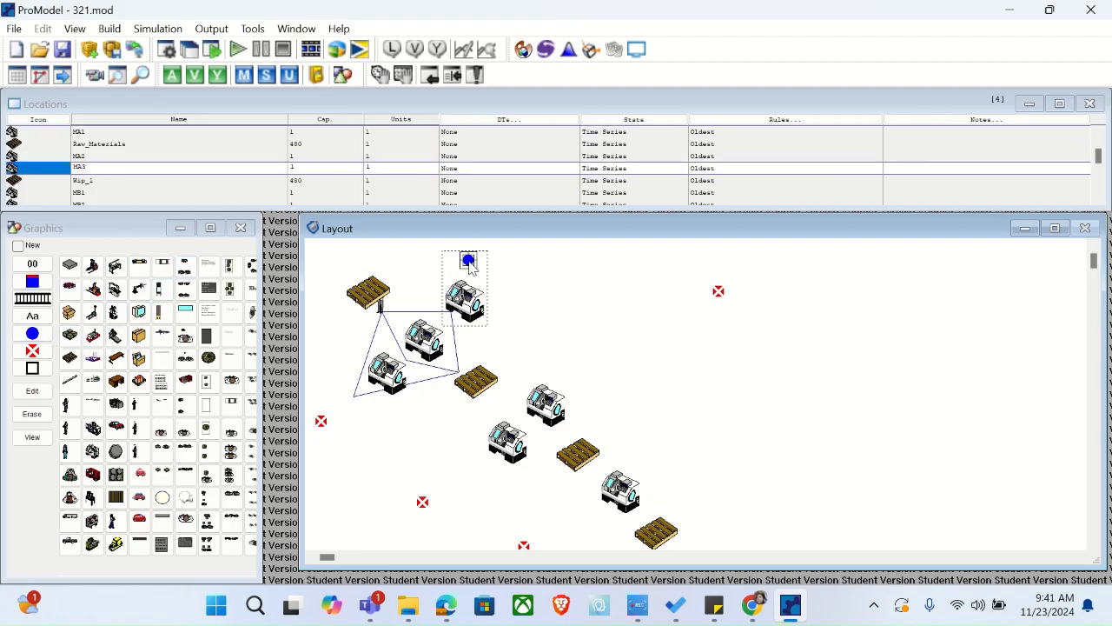
# Add status lights above machines MA2 and MA1, each attached to its own existing location
pyautogui.click(426, 335)
pyautogui.click(39, 335)
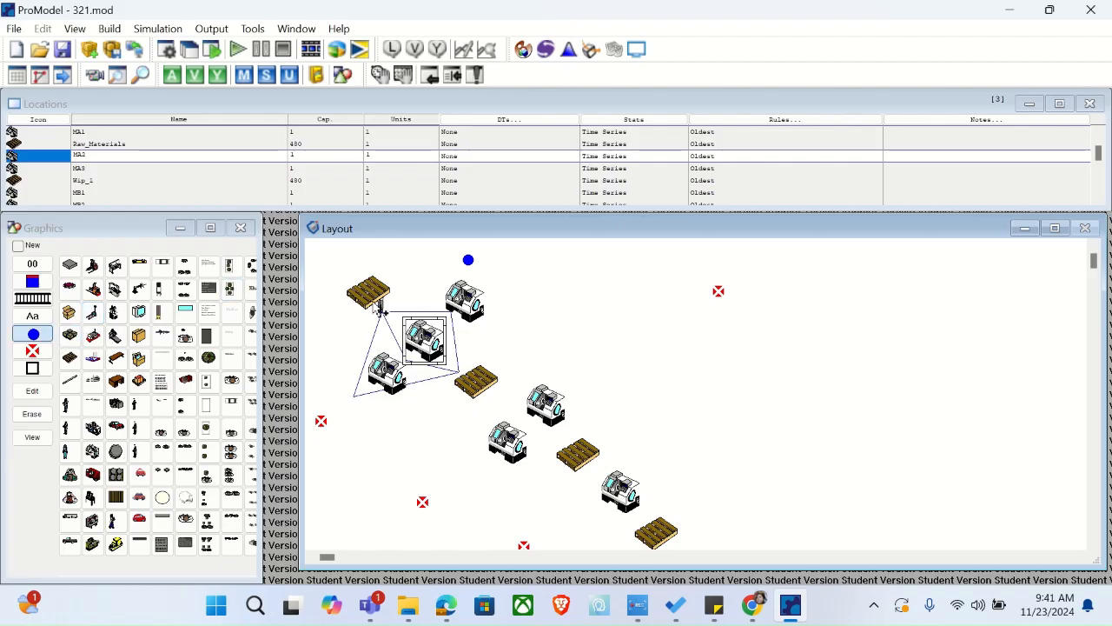
pyautogui.click(426, 308)
pyautogui.click(387, 372)
pyautogui.click(46, 337)
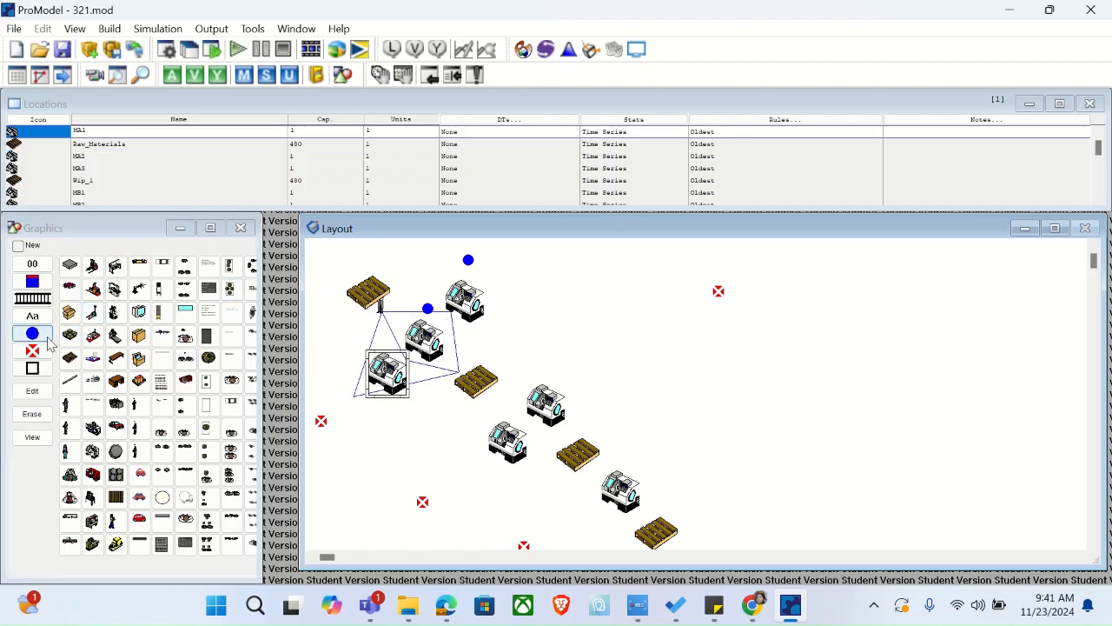
pyautogui.click(386, 341)
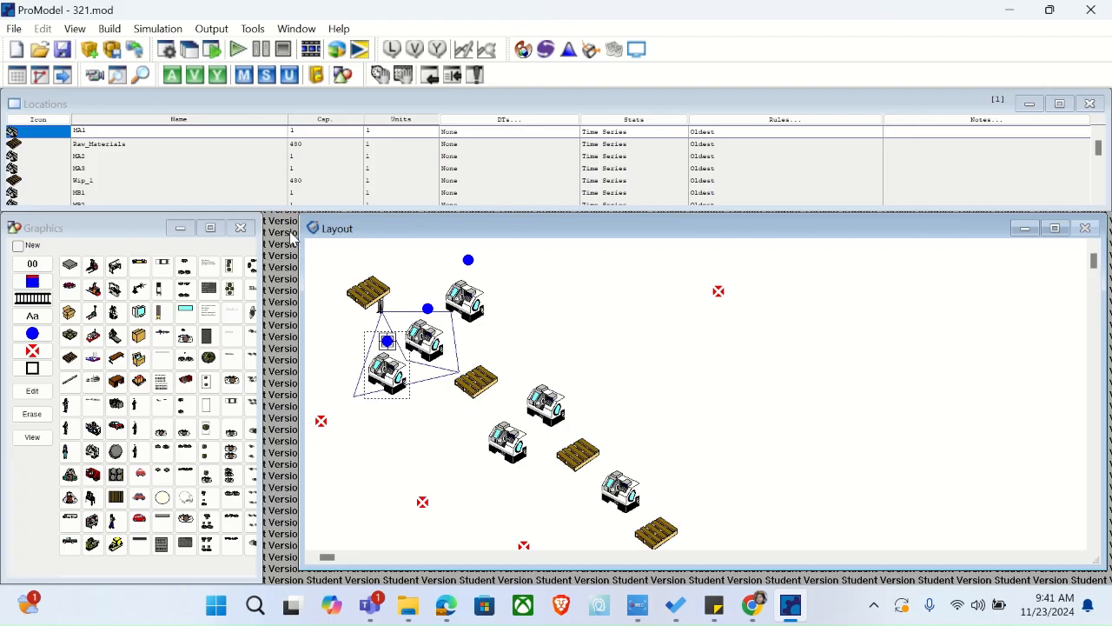
# Run the simulation to check the status lights of the three MA machines, and end it without collecting statistics
pyautogui.click(240, 49)
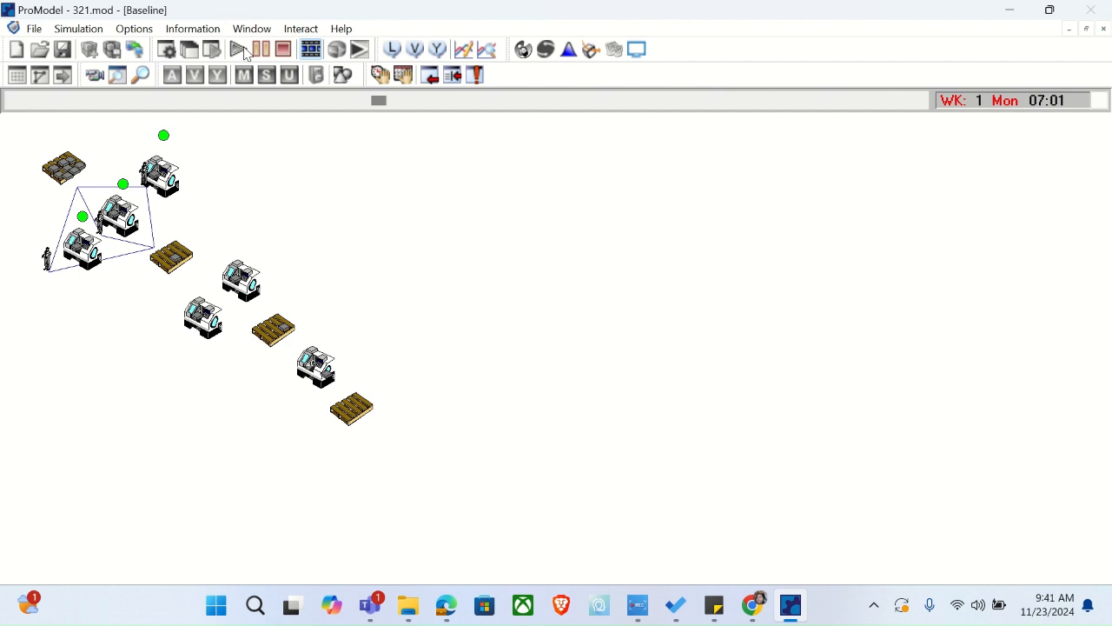
pyautogui.click(292, 57)
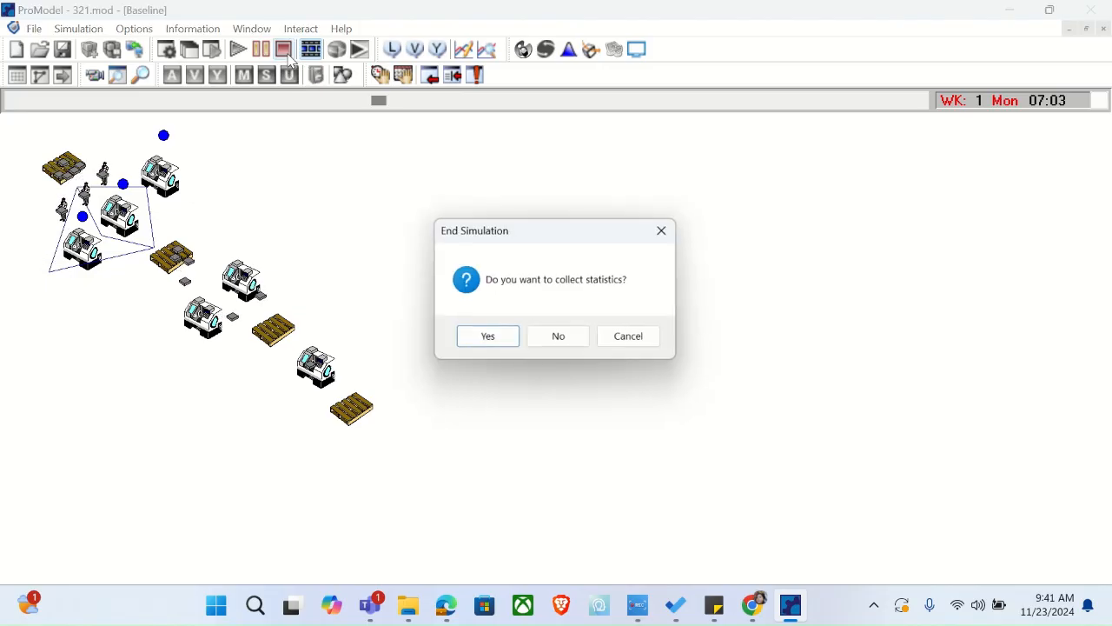
pyautogui.click(547, 341)
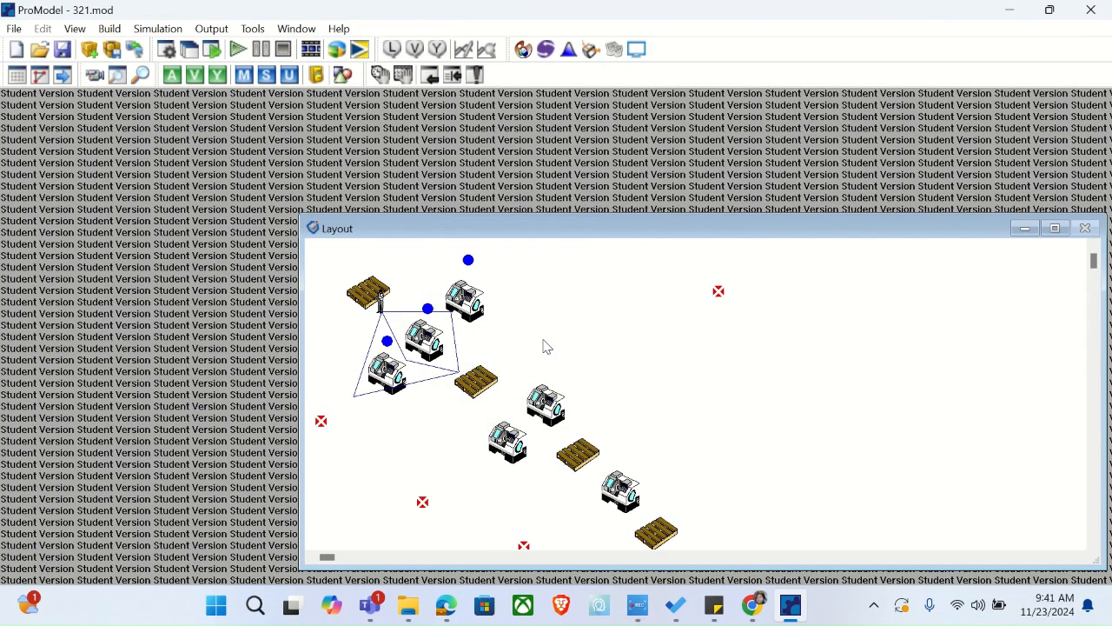
pyautogui.click(111, 29)
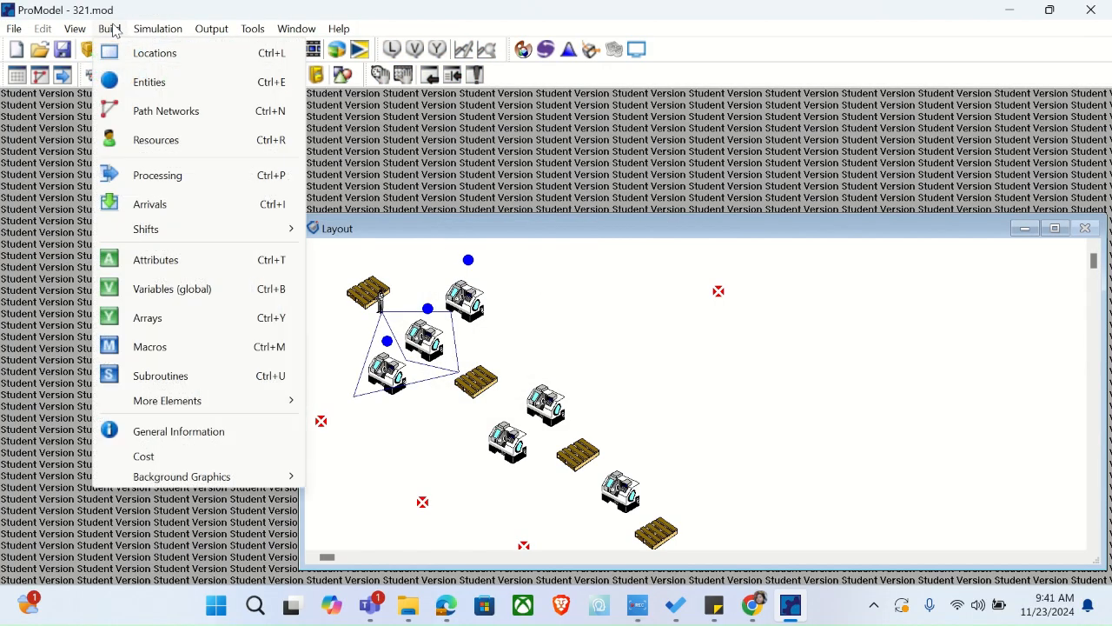
pyautogui.click(182, 139)
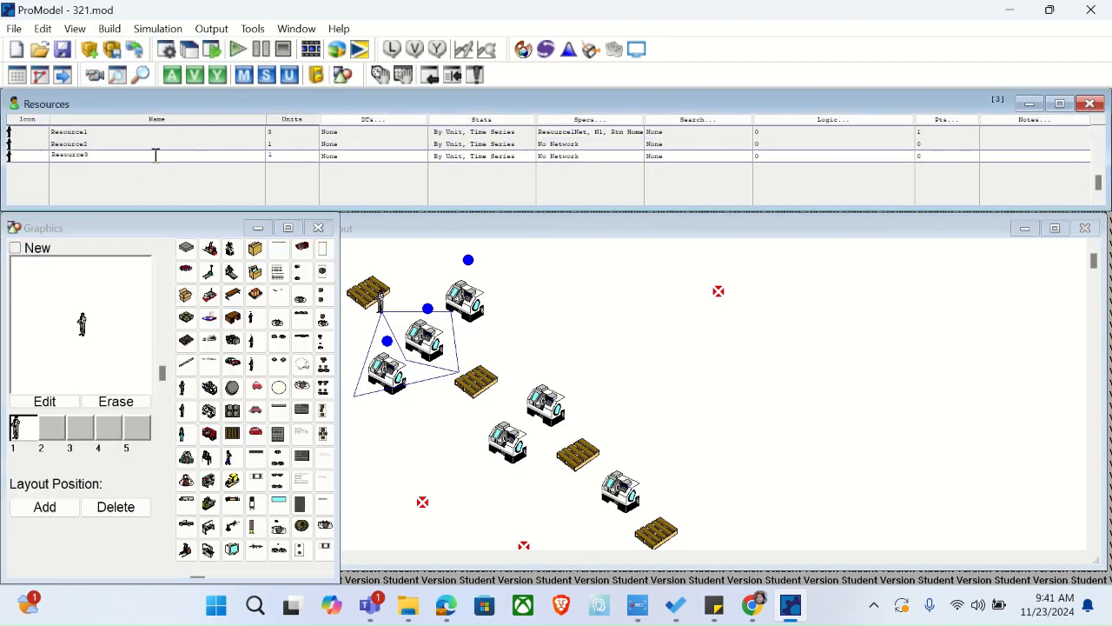
pyautogui.click(152, 142)
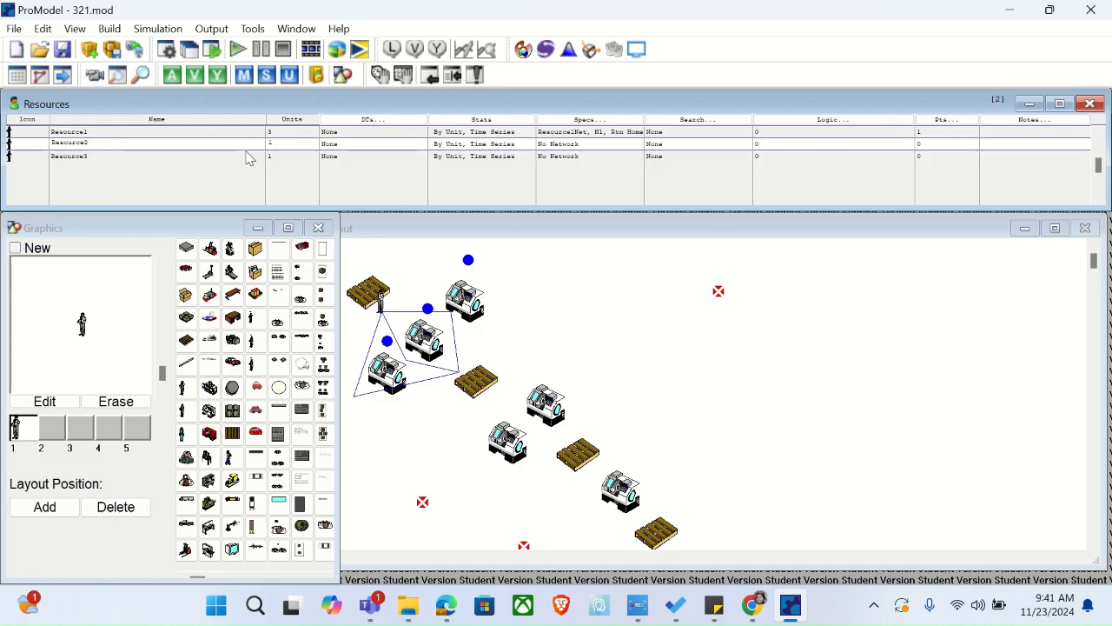
pyautogui.click(175, 144)
# Draw two paths in Resource2's path network, from below Wip_1 to beside the lower MB machine and on to the next pallet
pyautogui.click(113, 31)
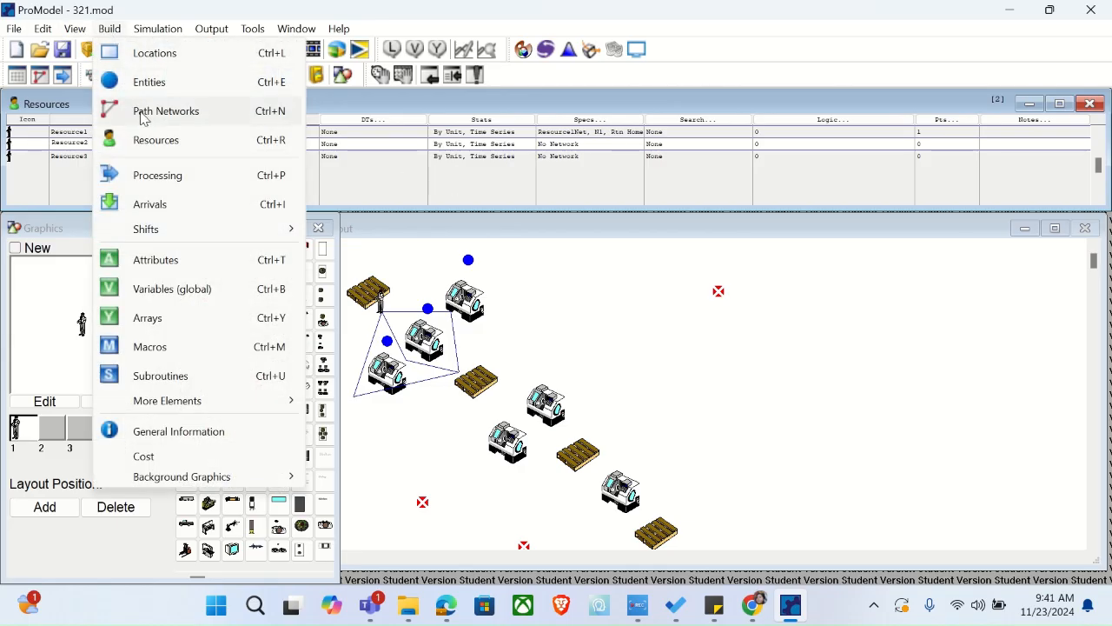
pyautogui.click(142, 111)
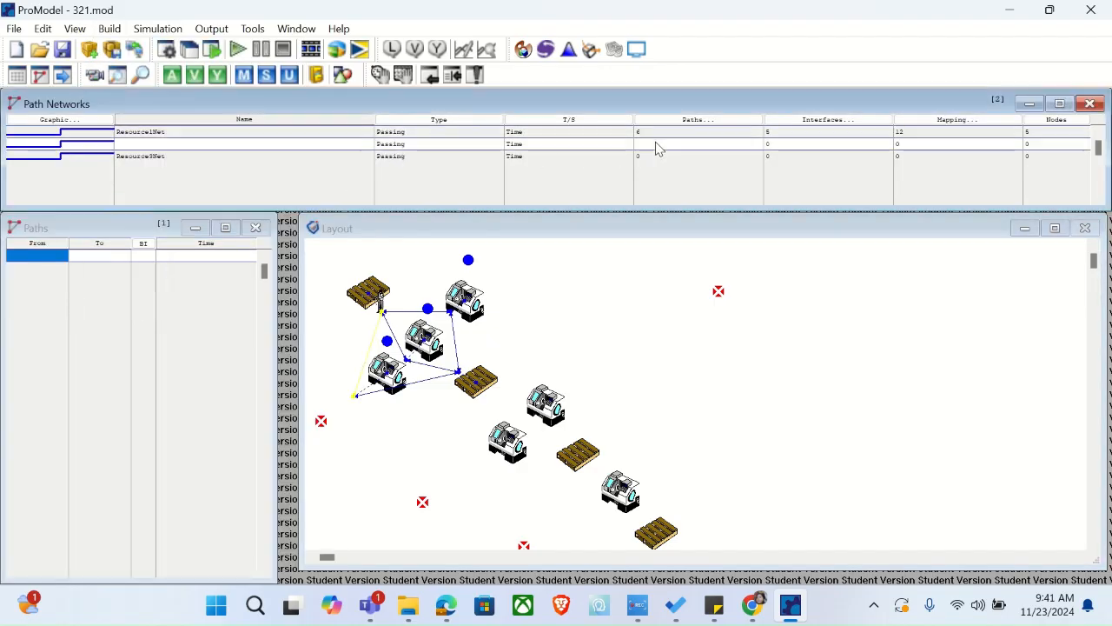
pyautogui.click(653, 144)
pyautogui.click(489, 408)
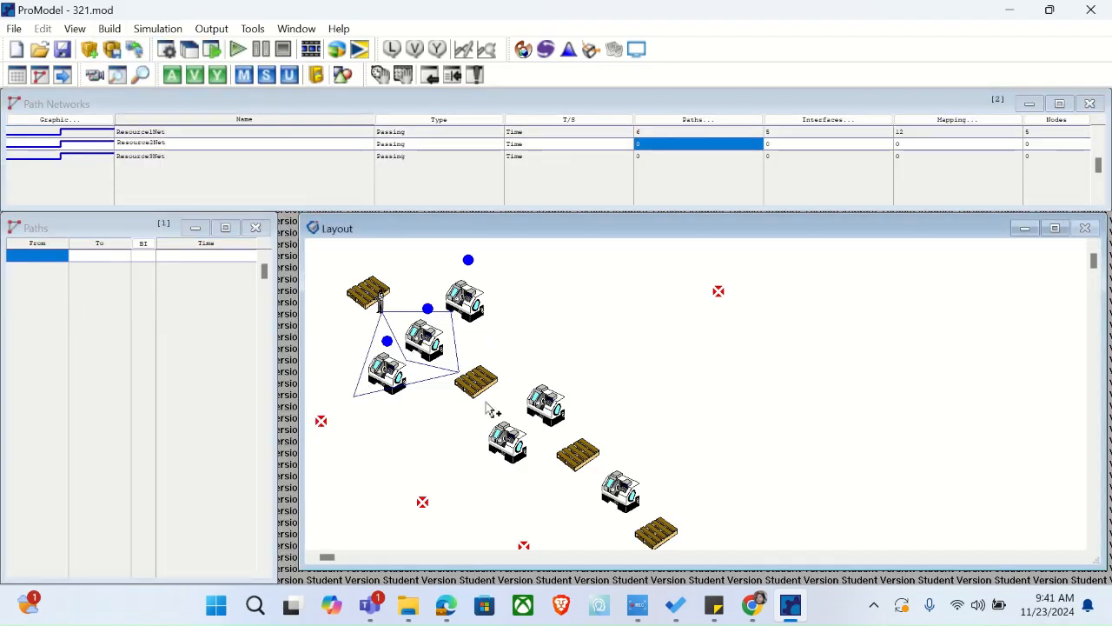
pyautogui.rightClick(478, 460)
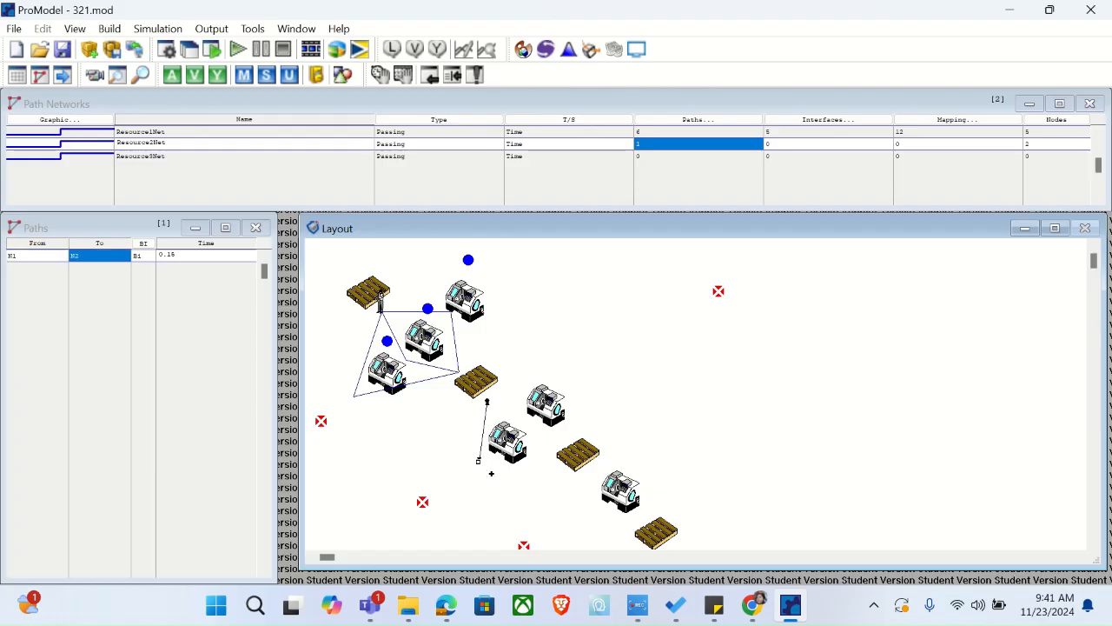
pyautogui.click(479, 461)
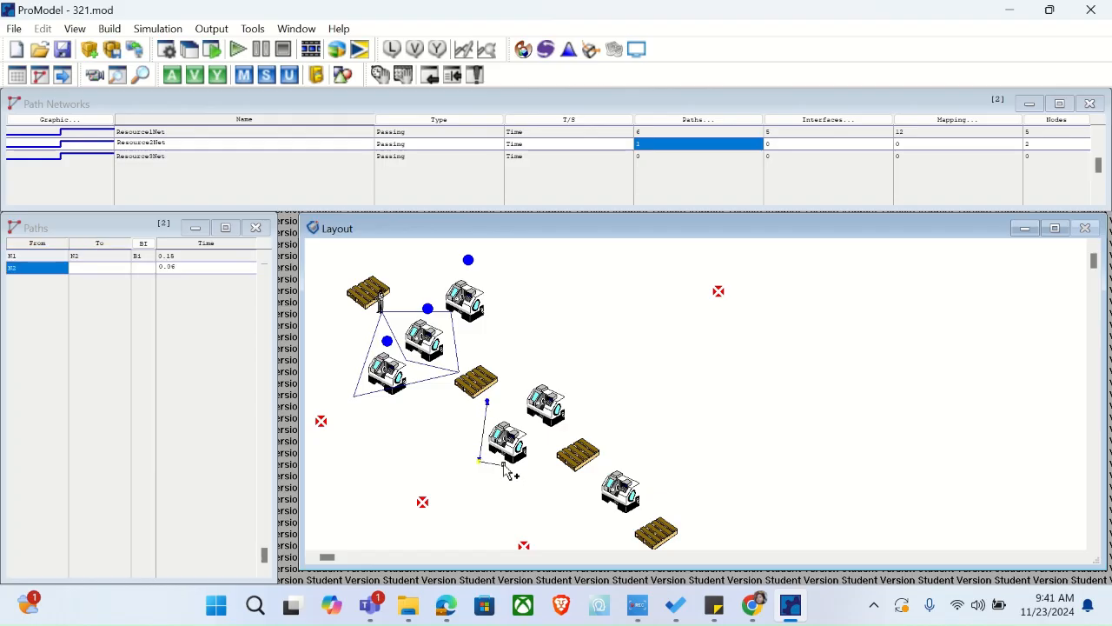
pyautogui.rightClick(558, 447)
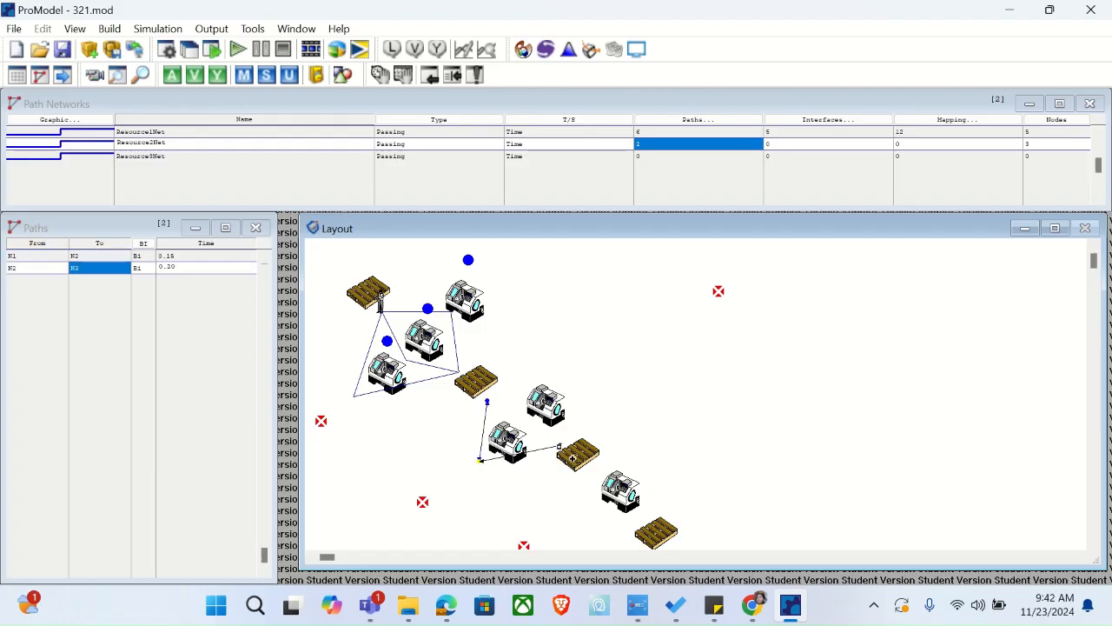
# Draw paths from the network's node at Wip_1 to a new node above the upper MB machine and on to the existing node at the next pallet
pyautogui.click(488, 402)
pyautogui.rightClick(565, 380)
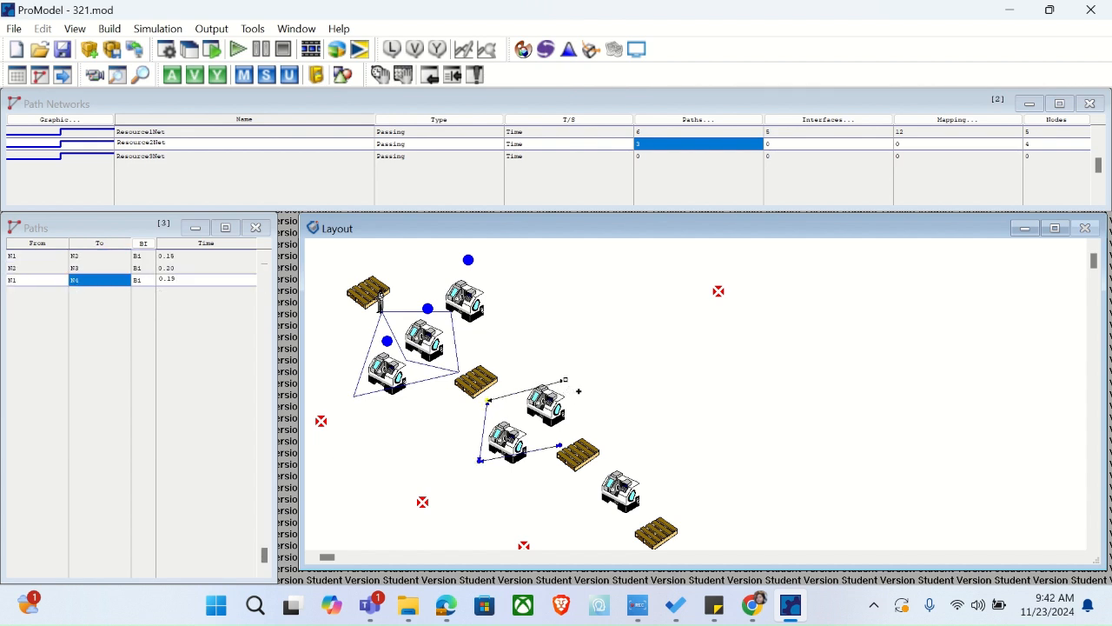
pyautogui.click(564, 380)
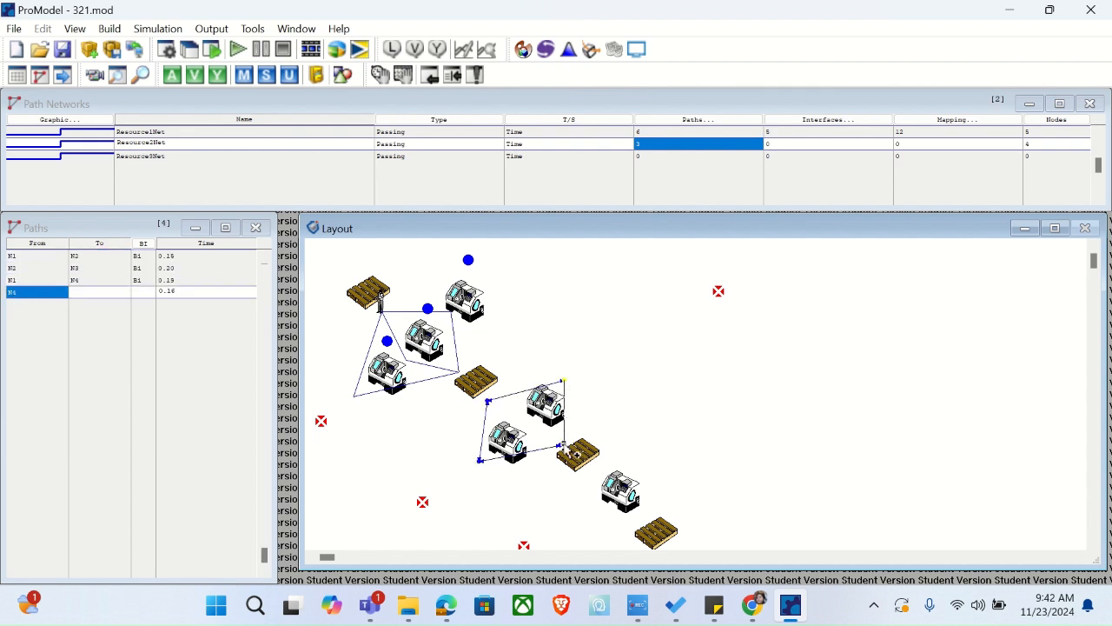
pyautogui.click(561, 446)
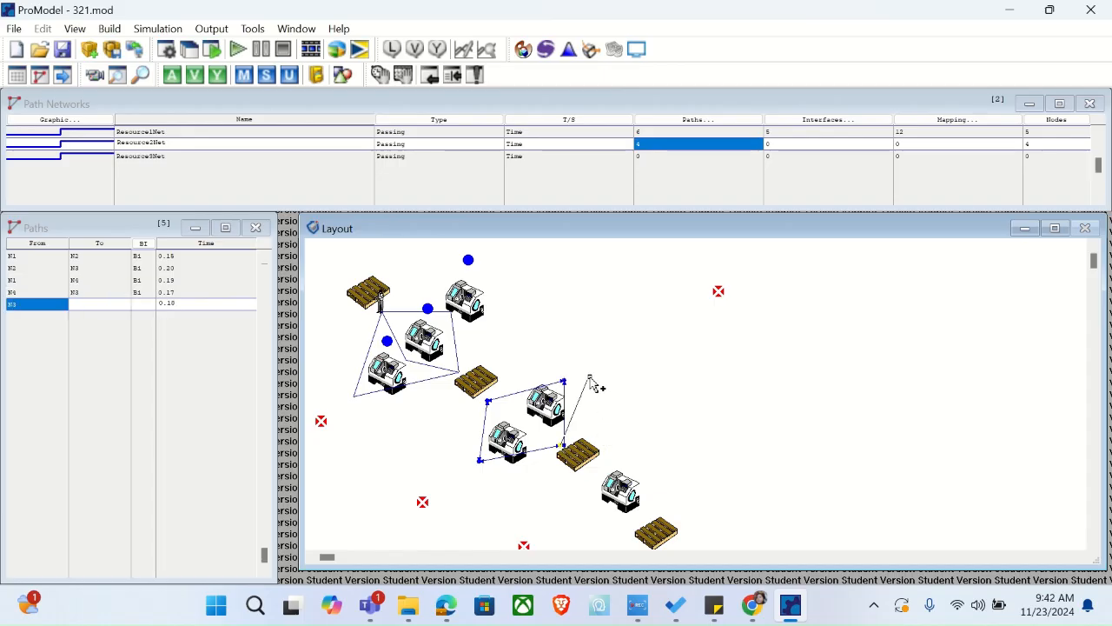
# End path drawing in Resource2Net and set the travel time of all four paths to 0.1
pyautogui.rightClick(573, 430)
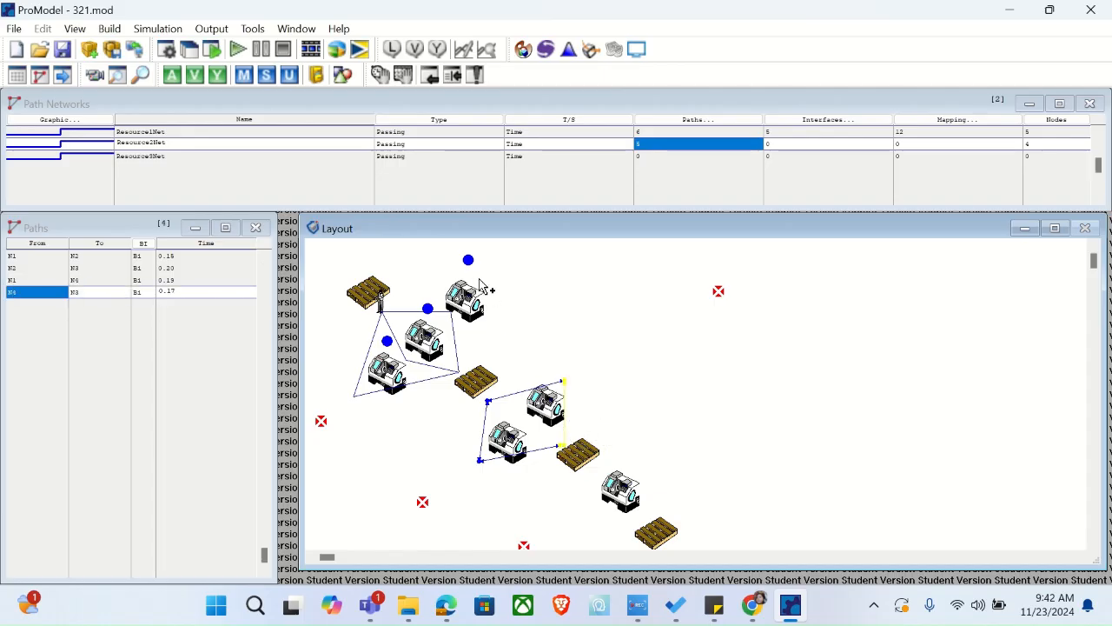
pyautogui.click(844, 144)
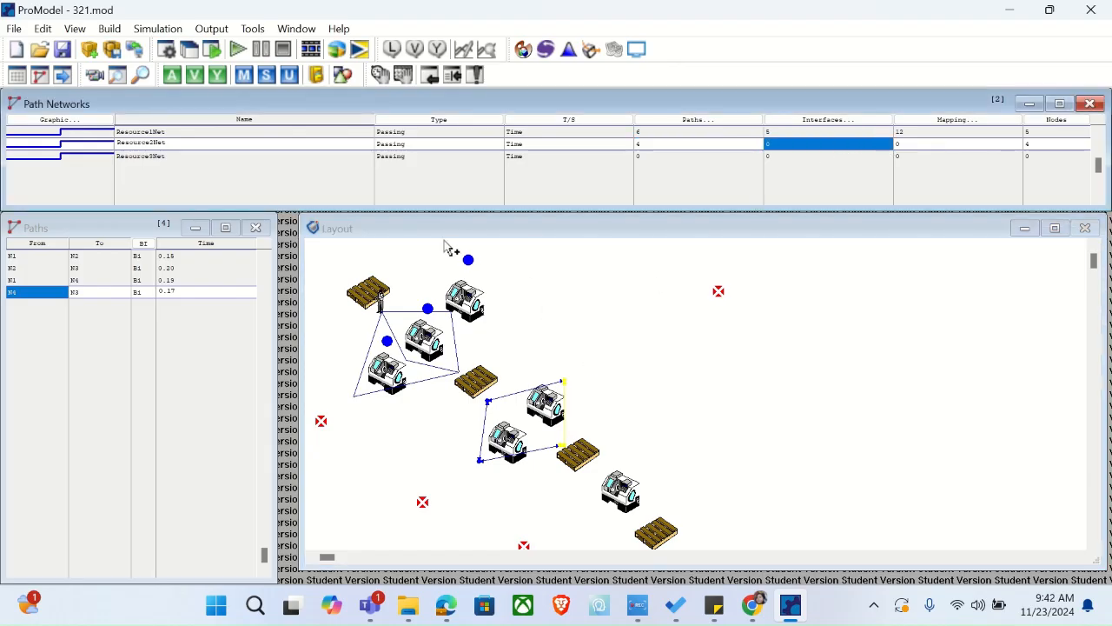
pyautogui.click(656, 145)
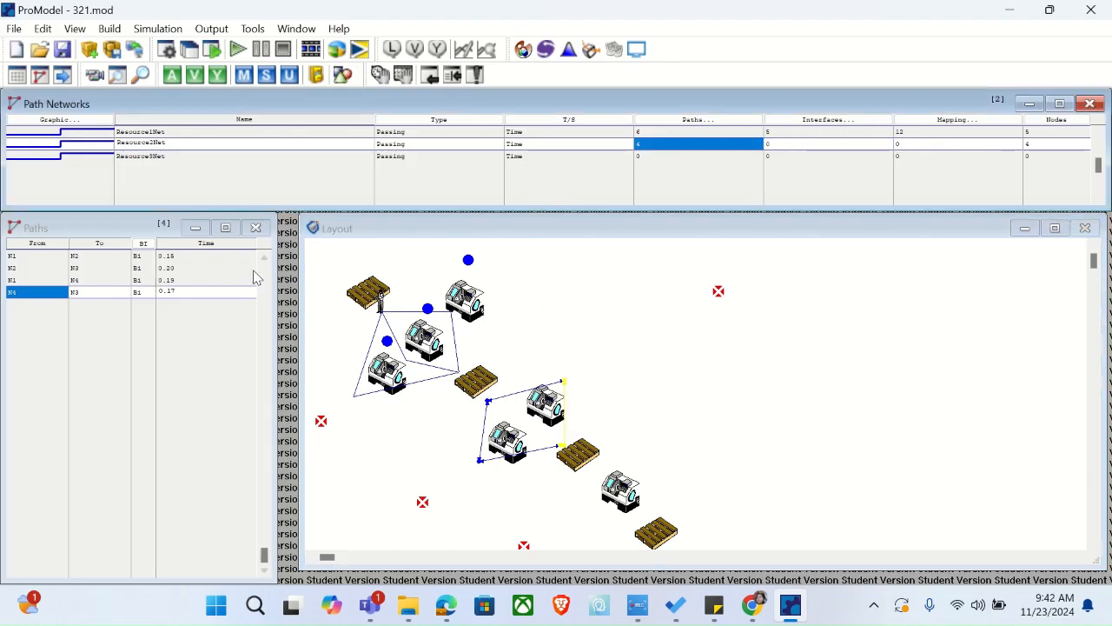
pyautogui.click(201, 258)
pyautogui.doubleClick(201, 258)
pyautogui.write('0.1')
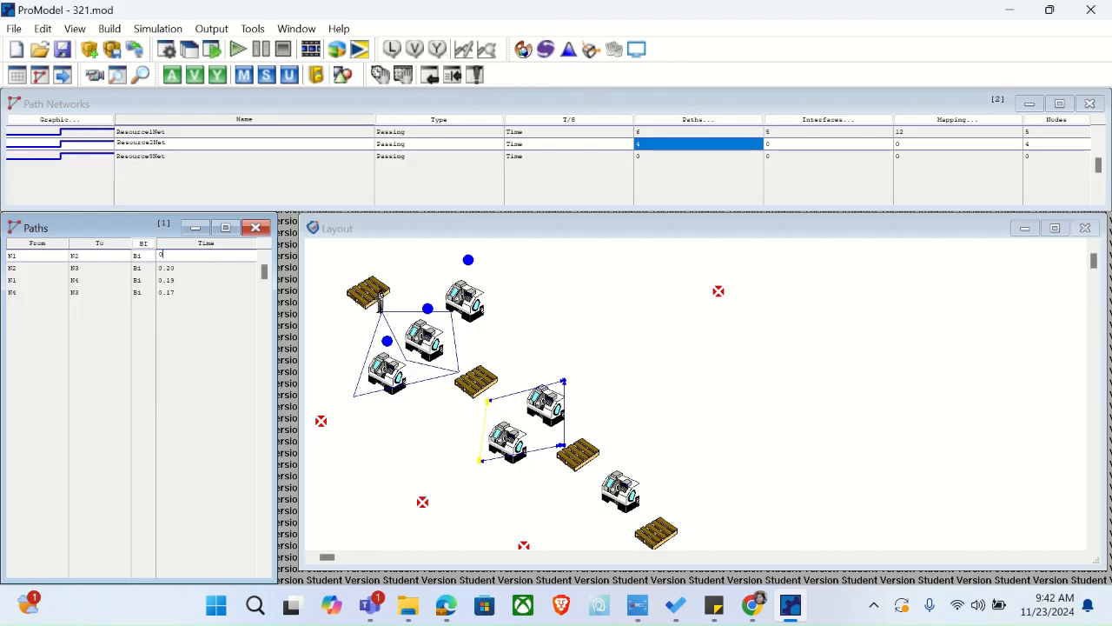
pyautogui.press('Down')
pyautogui.write('0.')
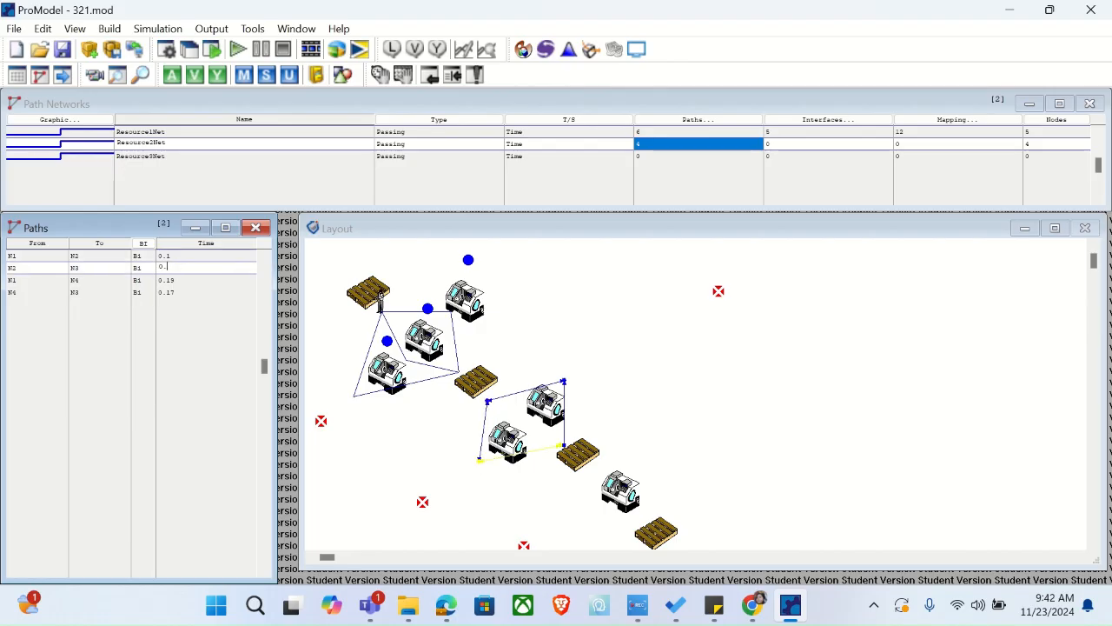
pyautogui.write('1')
pyautogui.press('Down')
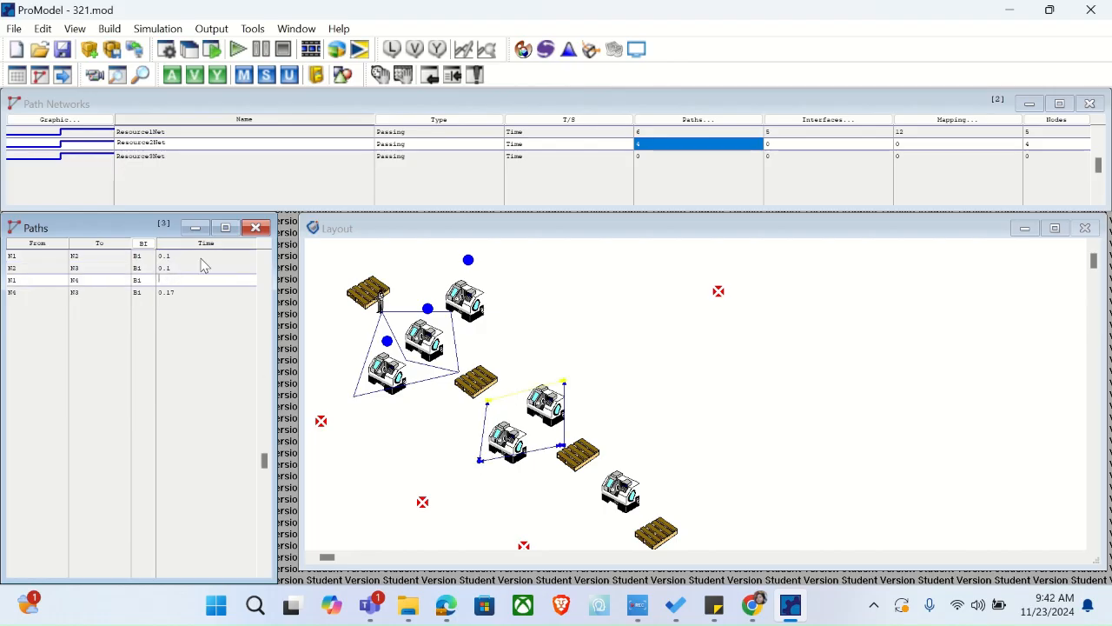
pyautogui.write('0.1')
pyautogui.press('Down')
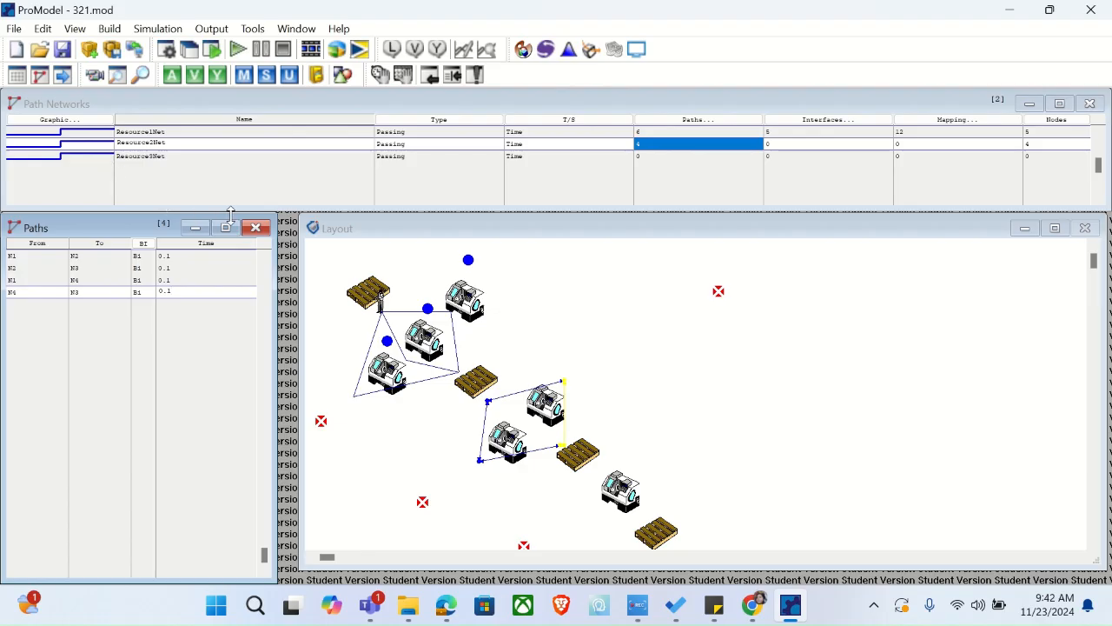
# Add an interface to Resource2Net linking node N1 to location Wip_1
pyautogui.click(782, 148)
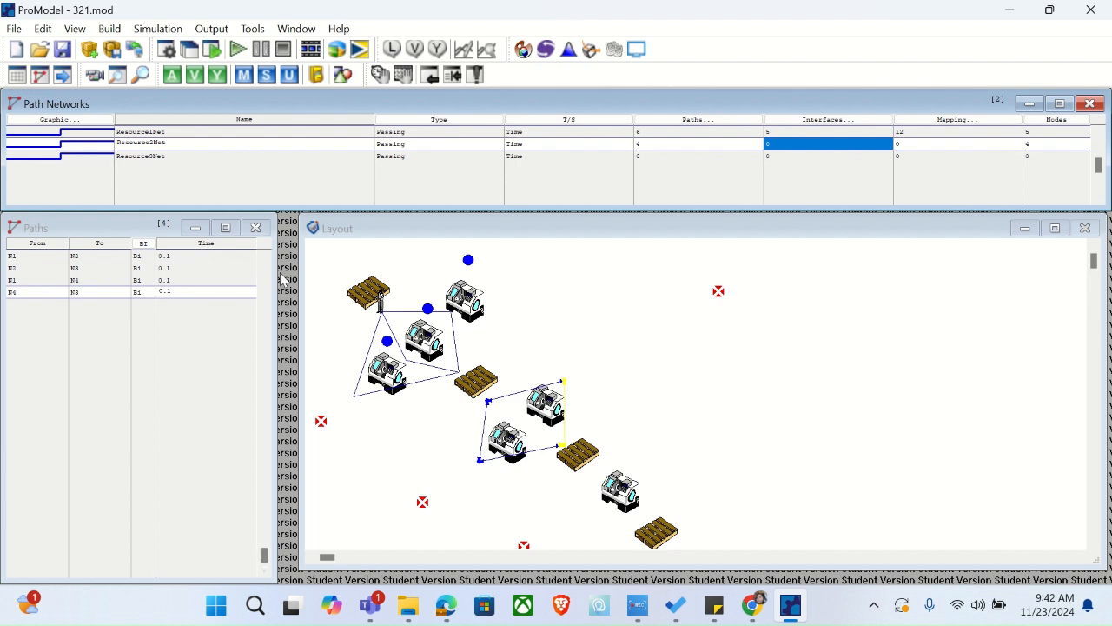
pyautogui.click(813, 120)
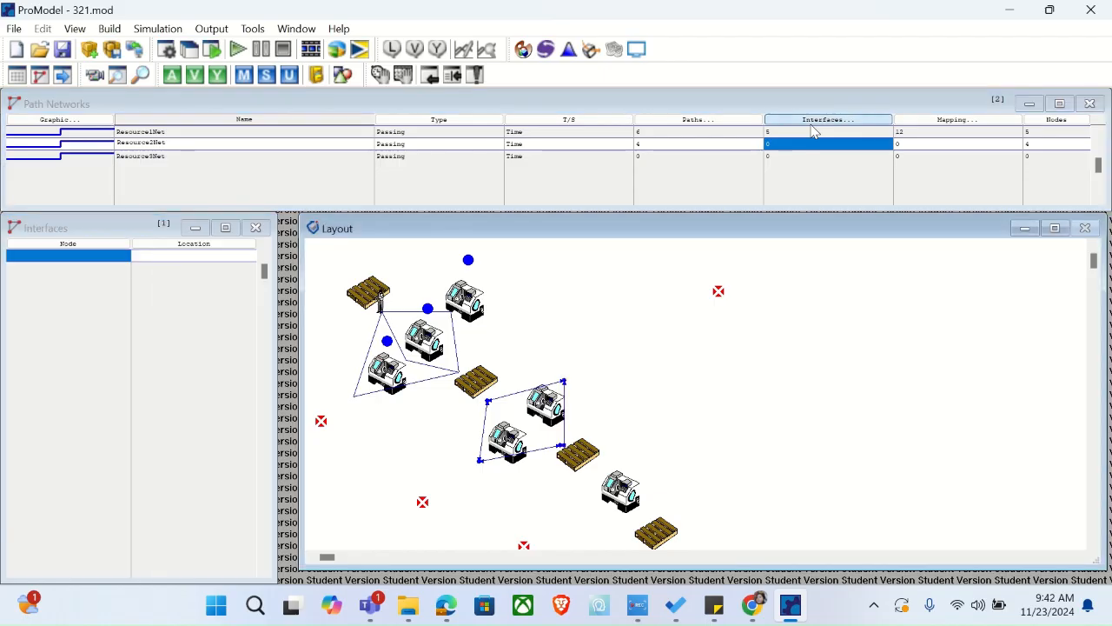
pyautogui.click(97, 254)
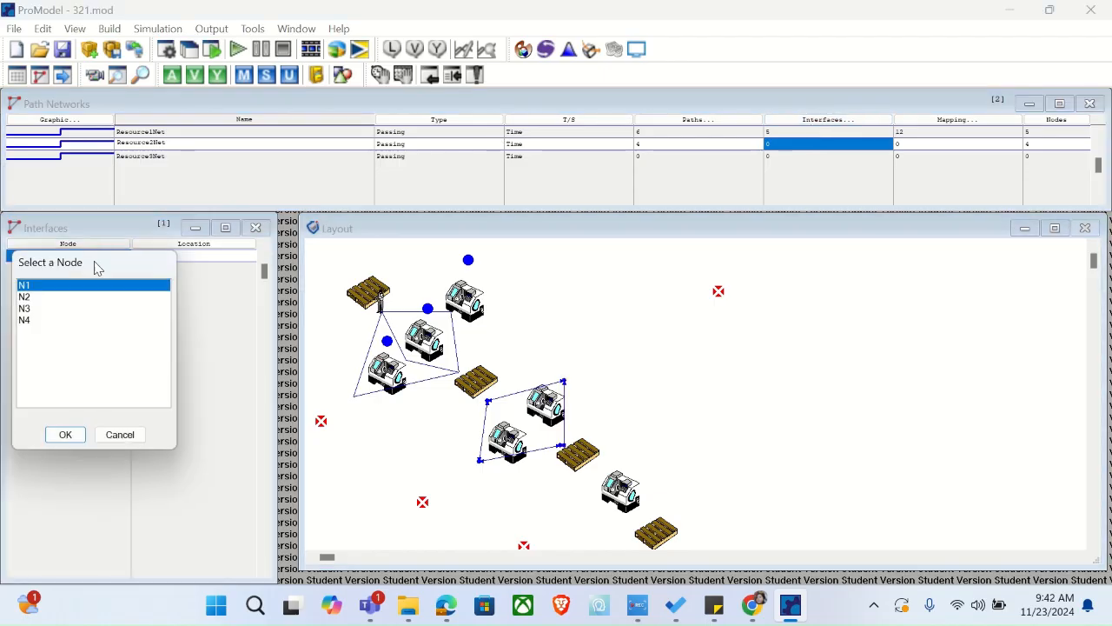
pyautogui.click(66, 434)
pyautogui.click(191, 256)
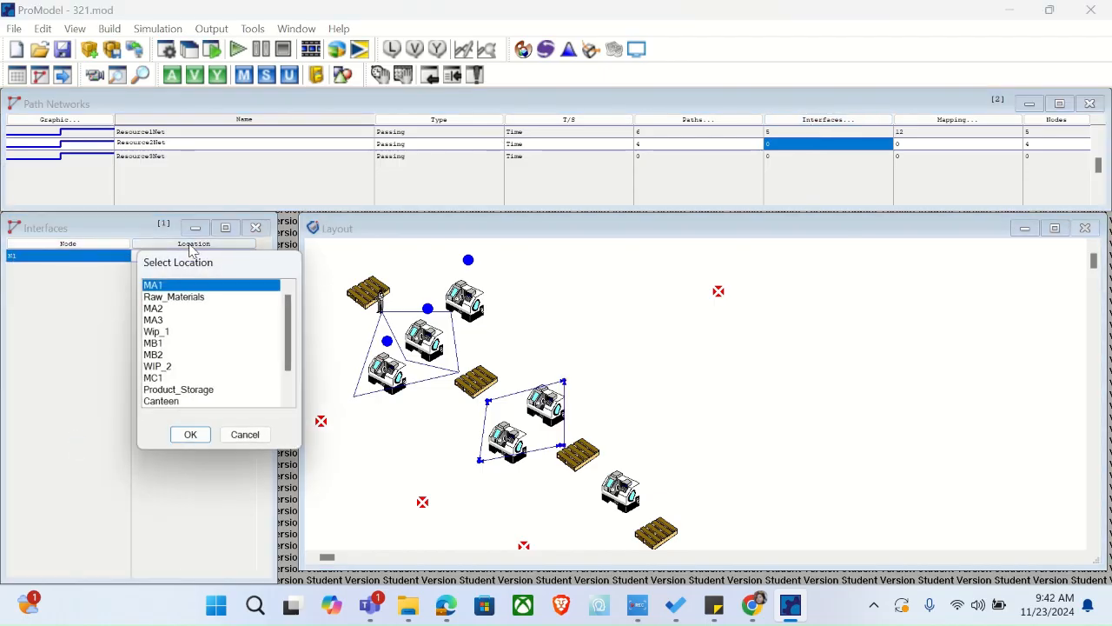
pyautogui.click(180, 332)
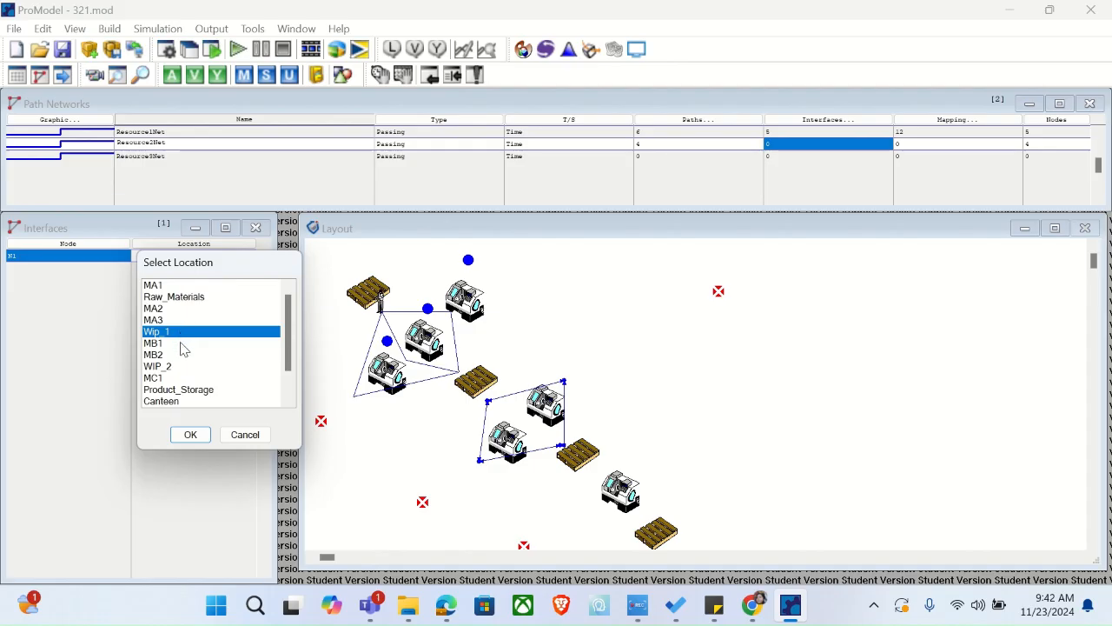
pyautogui.click(191, 434)
# Add a second Resource2Net interface linking node N2 to location MB1
pyautogui.click(91, 266)
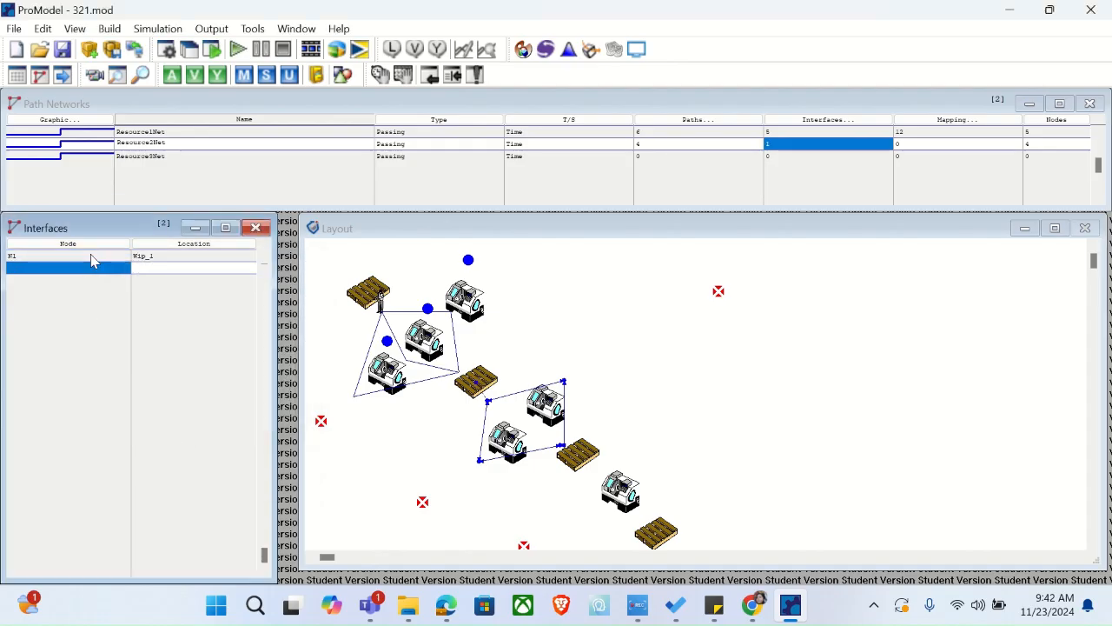
pyautogui.click(94, 245)
pyautogui.click(70, 309)
pyautogui.click(66, 447)
pyautogui.click(176, 274)
pyautogui.click(187, 246)
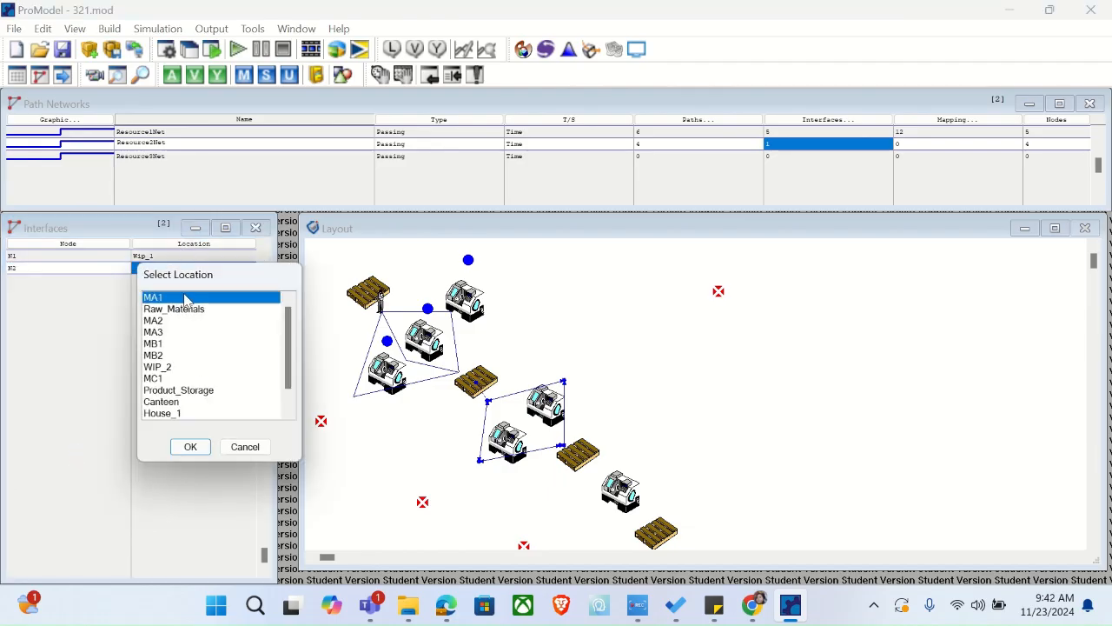
pyautogui.click(181, 324)
pyautogui.click(177, 345)
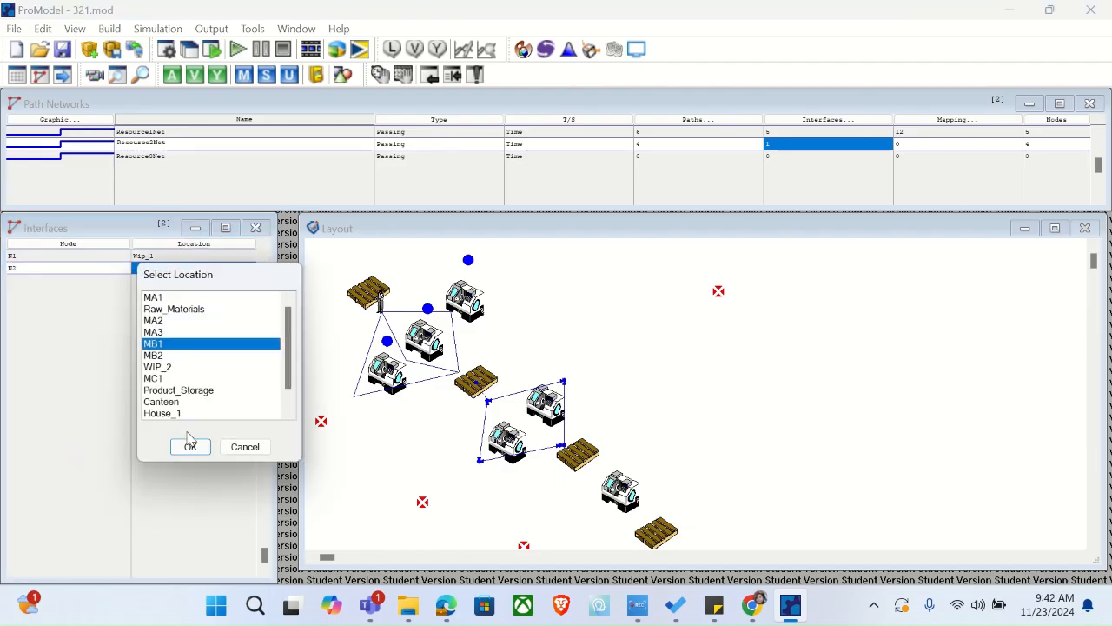
pyautogui.click(190, 447)
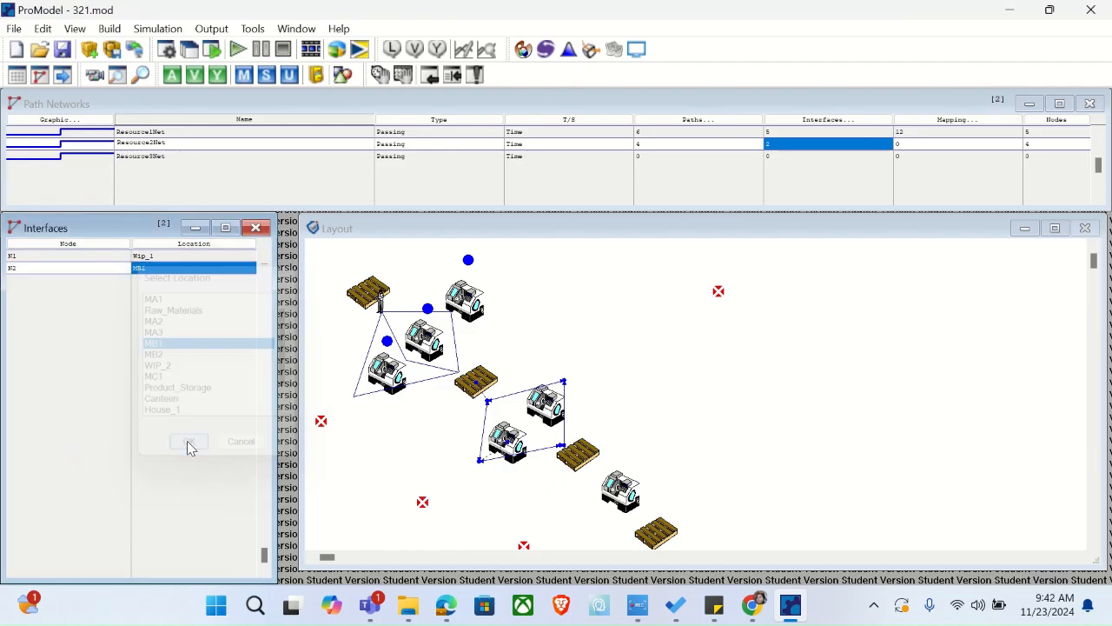
# Add a third Resource2Net interface linking node N3 to location WIP_2
pyautogui.click(109, 246)
pyautogui.click(82, 333)
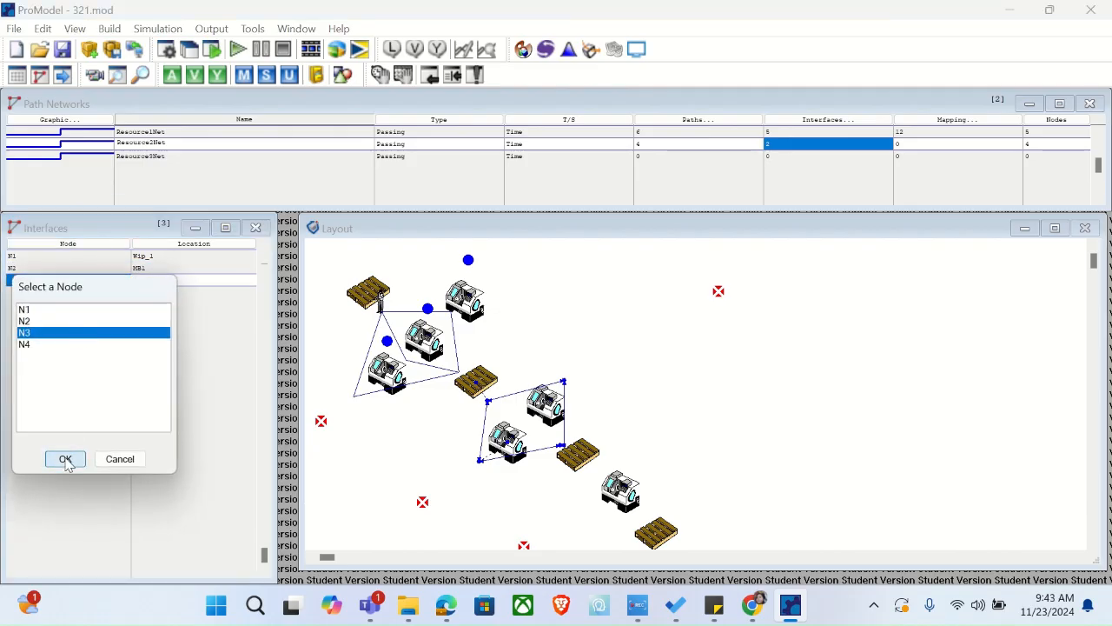
pyautogui.click(65, 459)
pyautogui.click(173, 279)
pyautogui.click(176, 245)
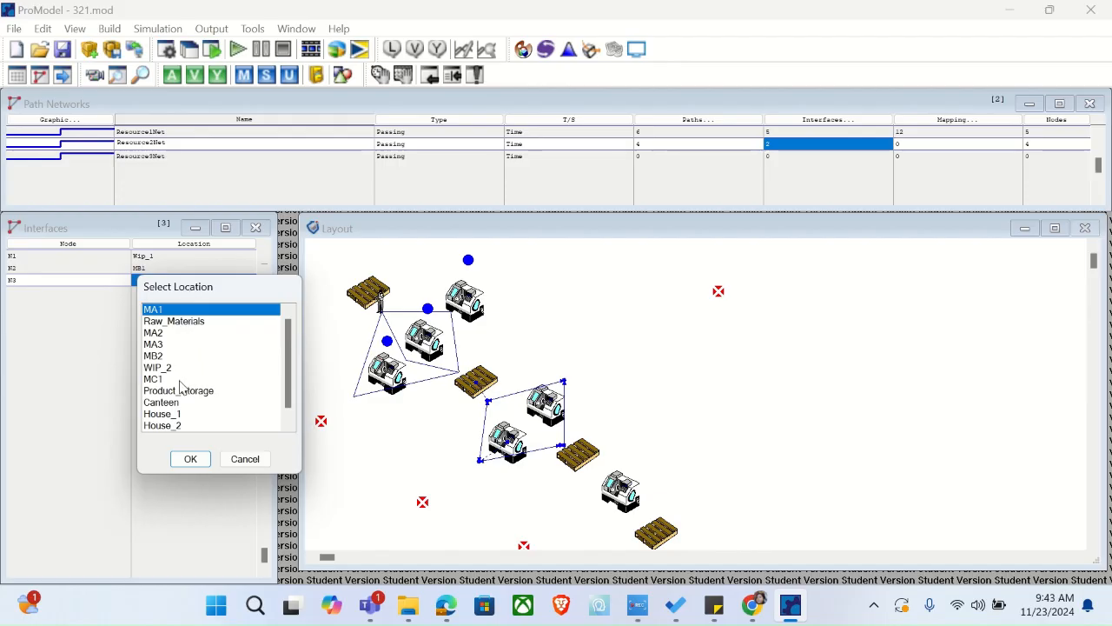
pyautogui.click(179, 368)
pyautogui.click(190, 459)
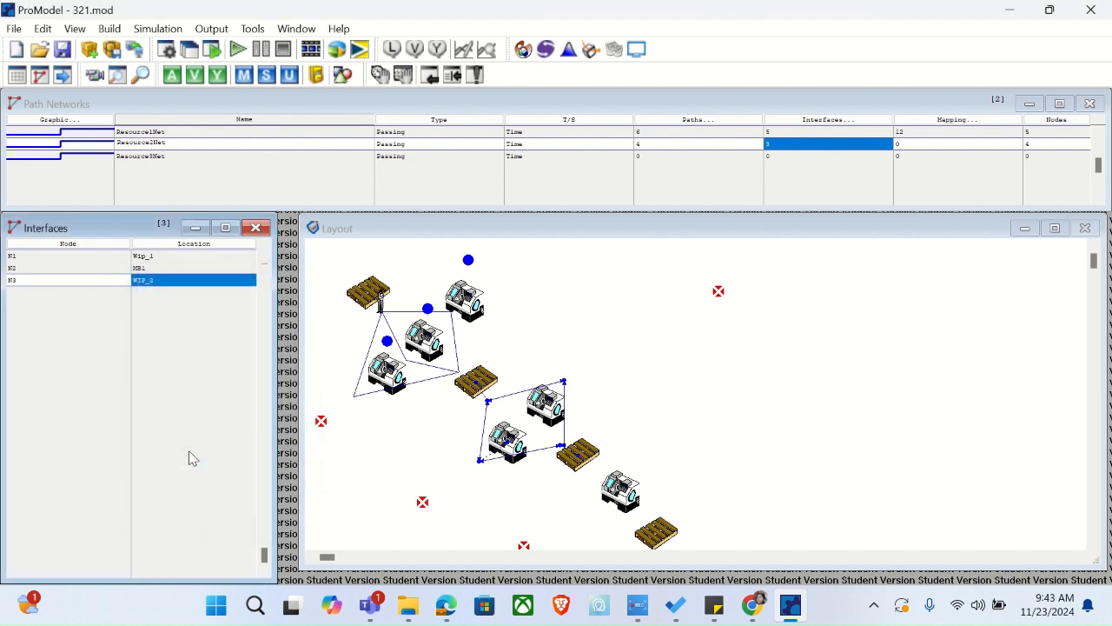
# Add a fourth Resource2Net interface linking node N4 to location MB2
pyautogui.click(85, 292)
pyautogui.click(87, 246)
pyautogui.click(68, 363)
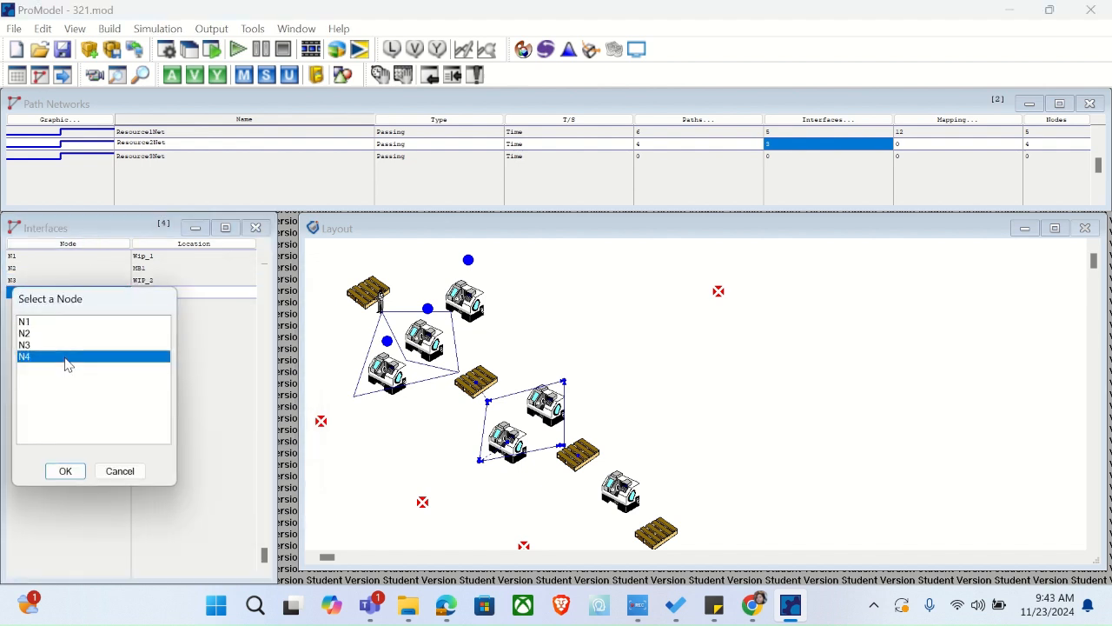
pyautogui.click(66, 470)
pyautogui.click(172, 295)
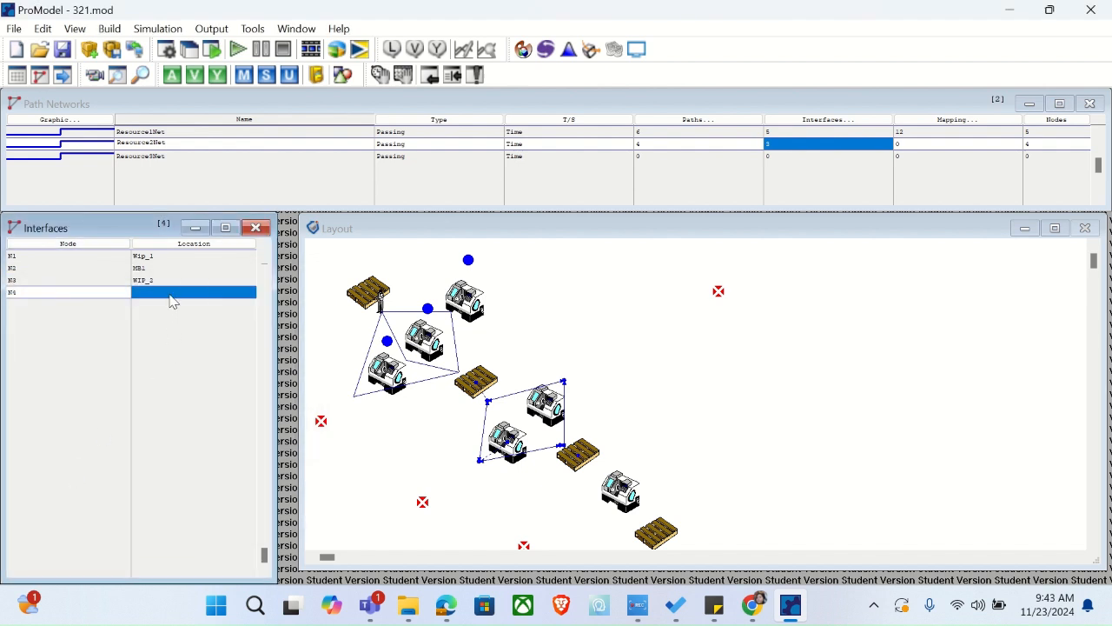
pyautogui.click(191, 244)
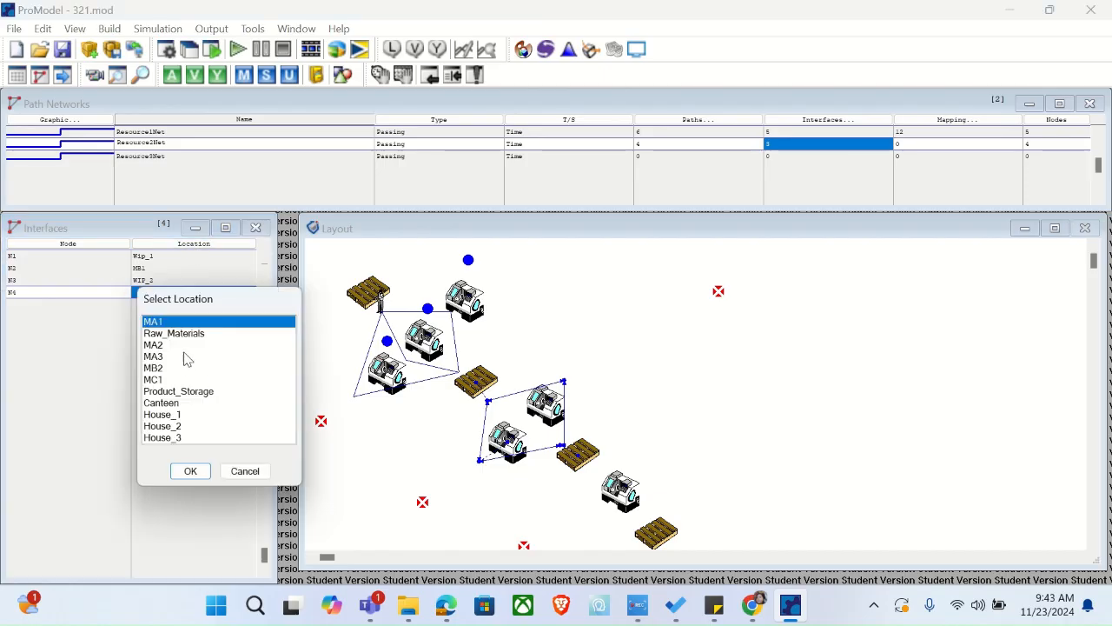
pyautogui.click(183, 368)
pyautogui.click(189, 471)
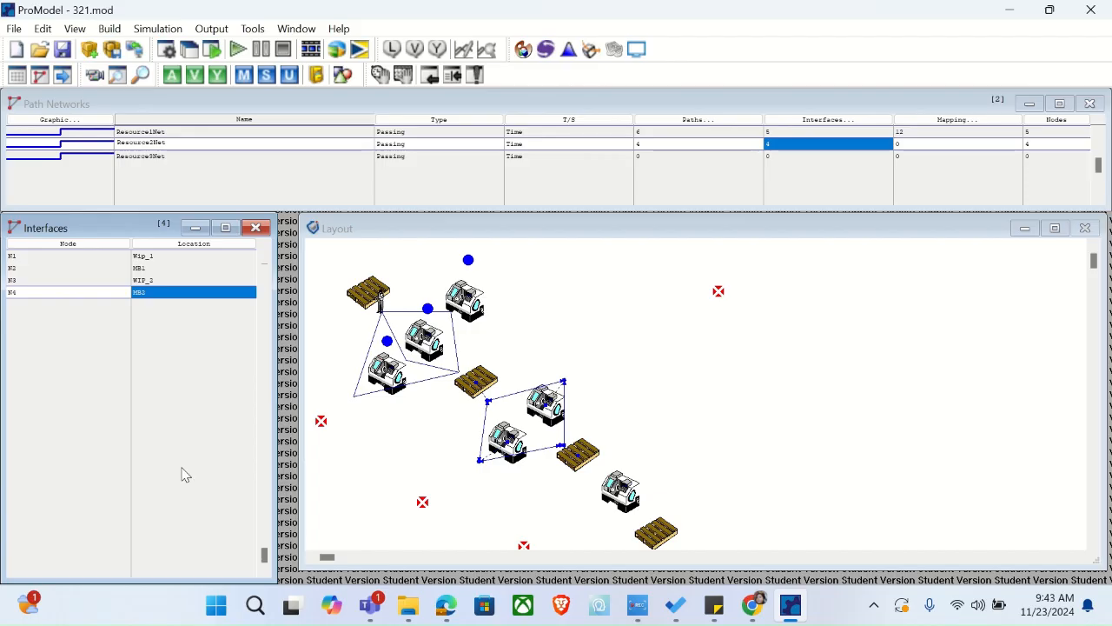
# In Resource2's specifications, assign path network Resource2Net with home node N1 and have it return home if idle
pyautogui.click(109, 28)
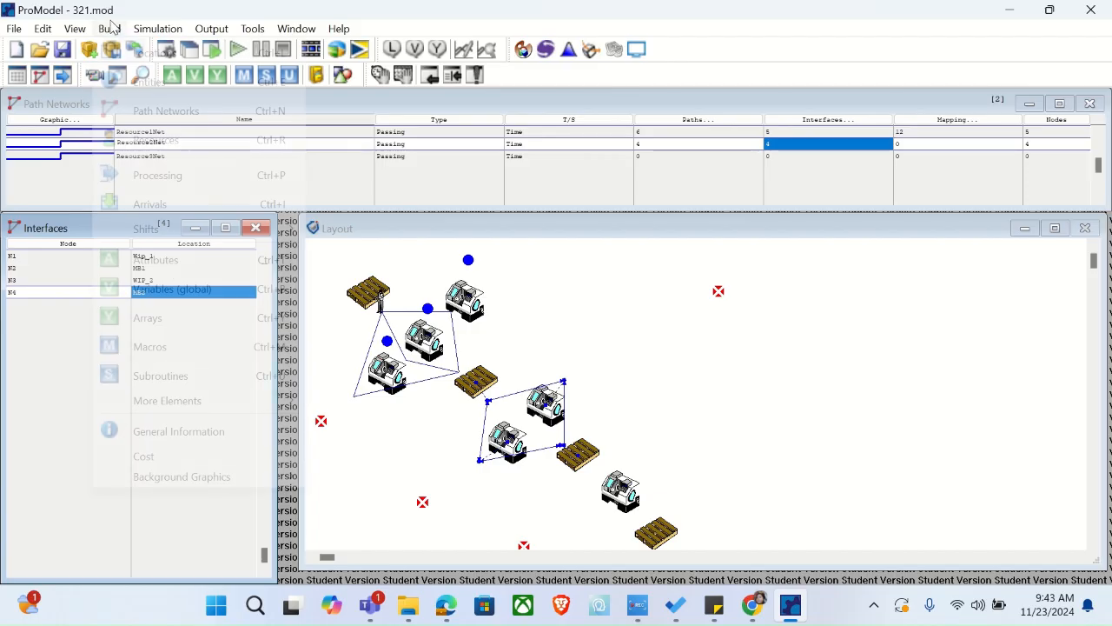
pyautogui.click(170, 155)
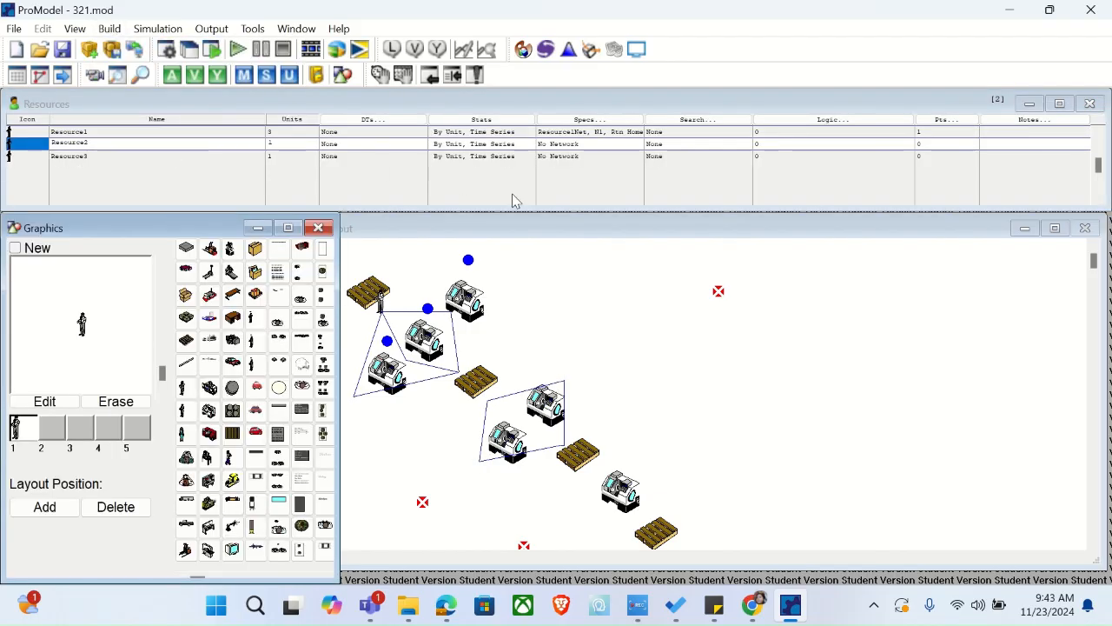
pyautogui.doubleClick(561, 143)
pyautogui.click(460, 332)
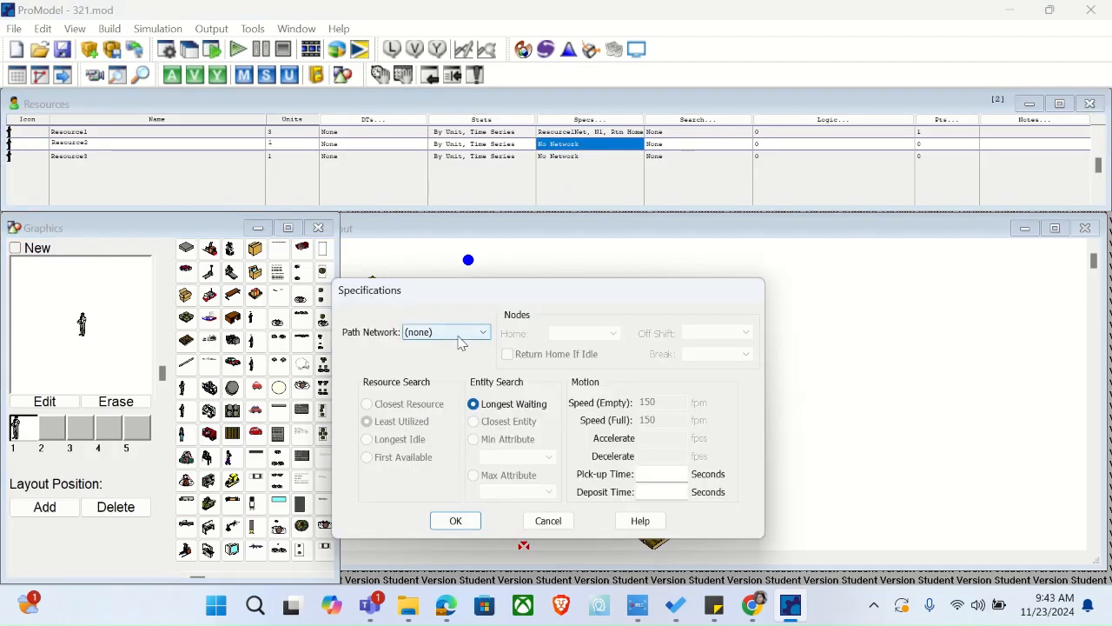
pyautogui.click(426, 366)
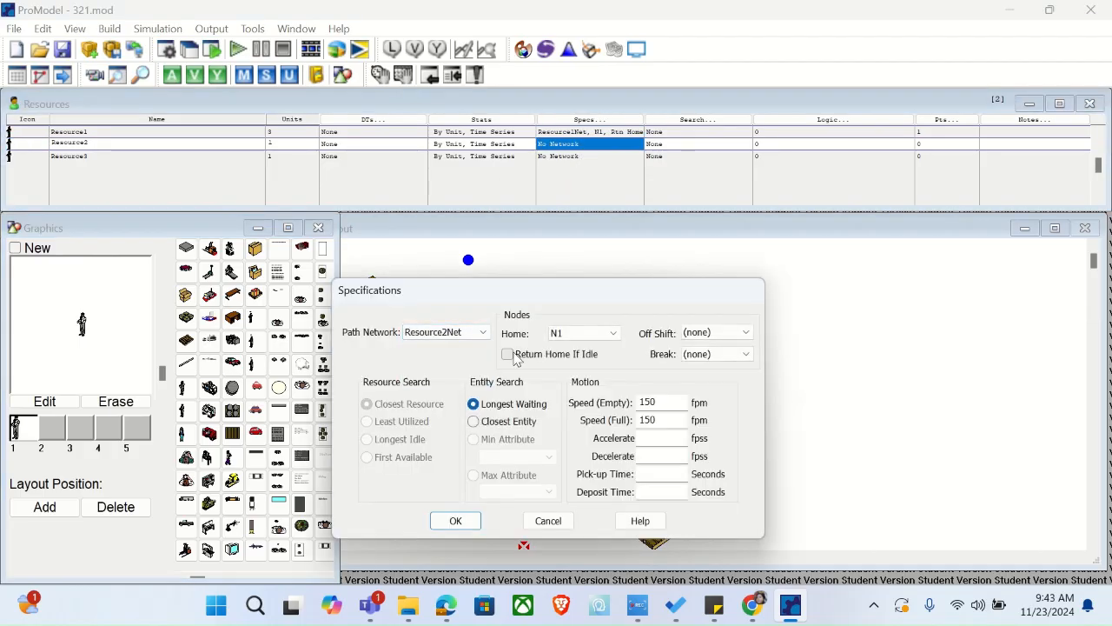
pyautogui.click(455, 521)
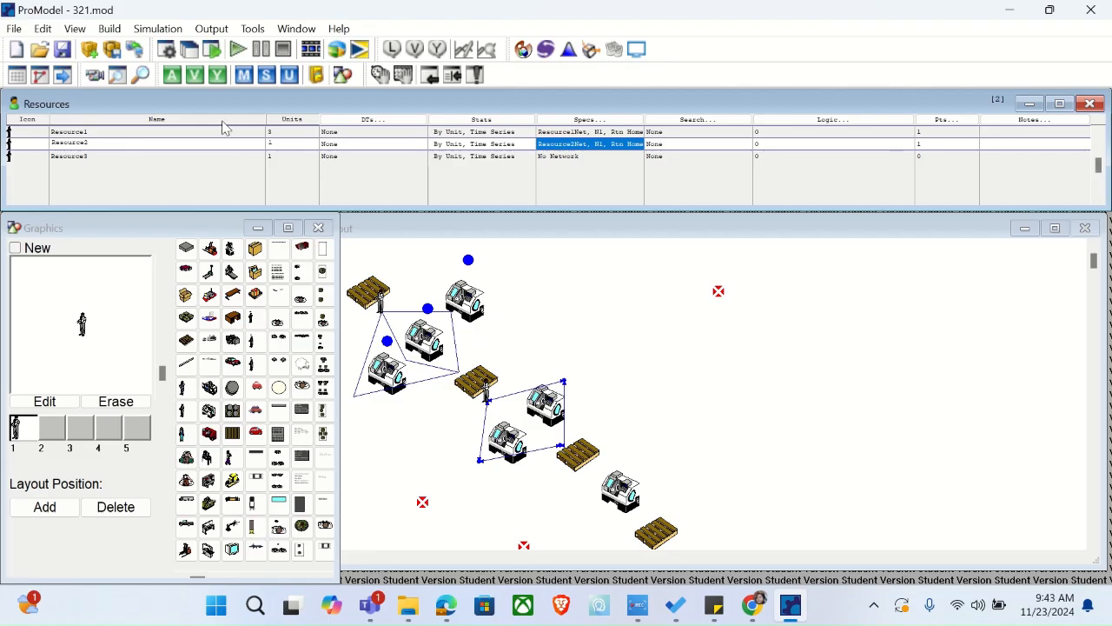
pyautogui.click(116, 30)
pyautogui.click(117, 30)
pyautogui.click(112, 28)
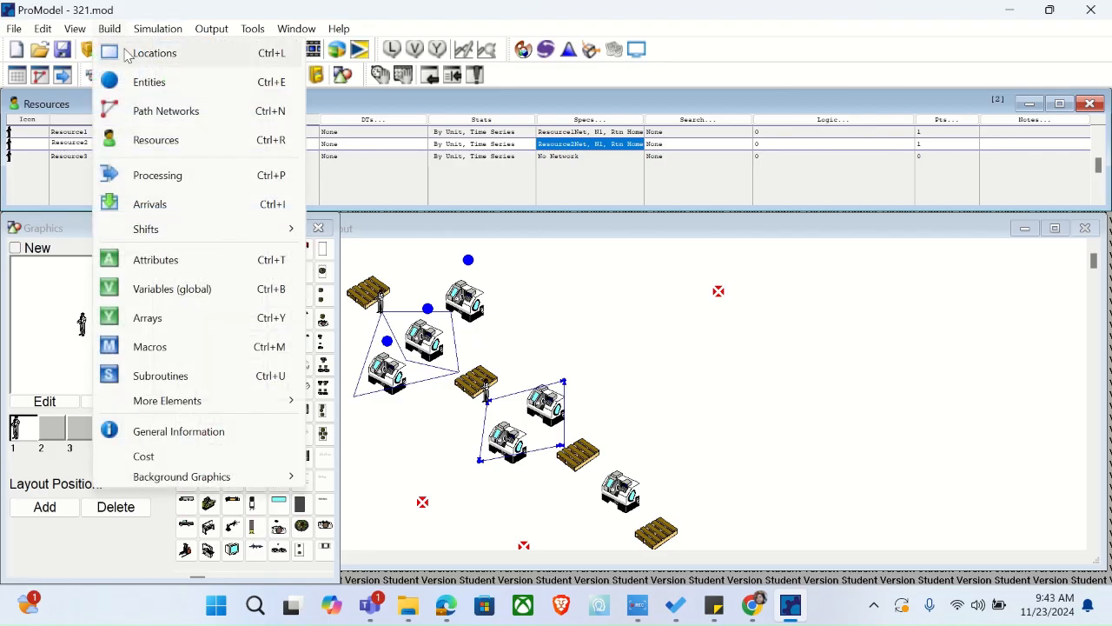
pyautogui.click(186, 177)
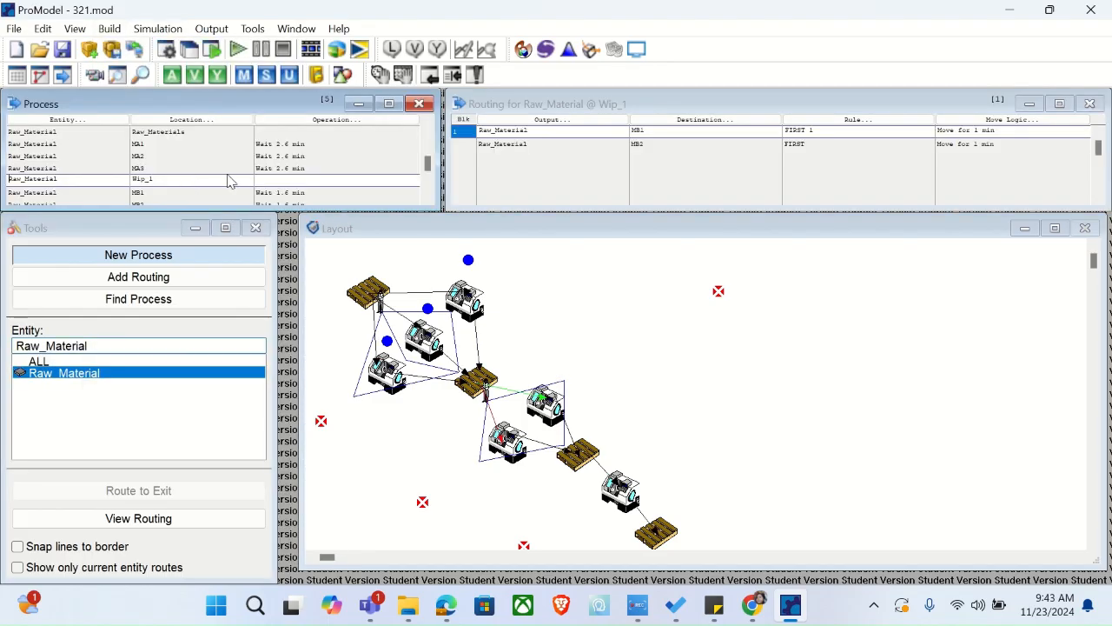
pyautogui.click(111, 33)
pyautogui.click(161, 140)
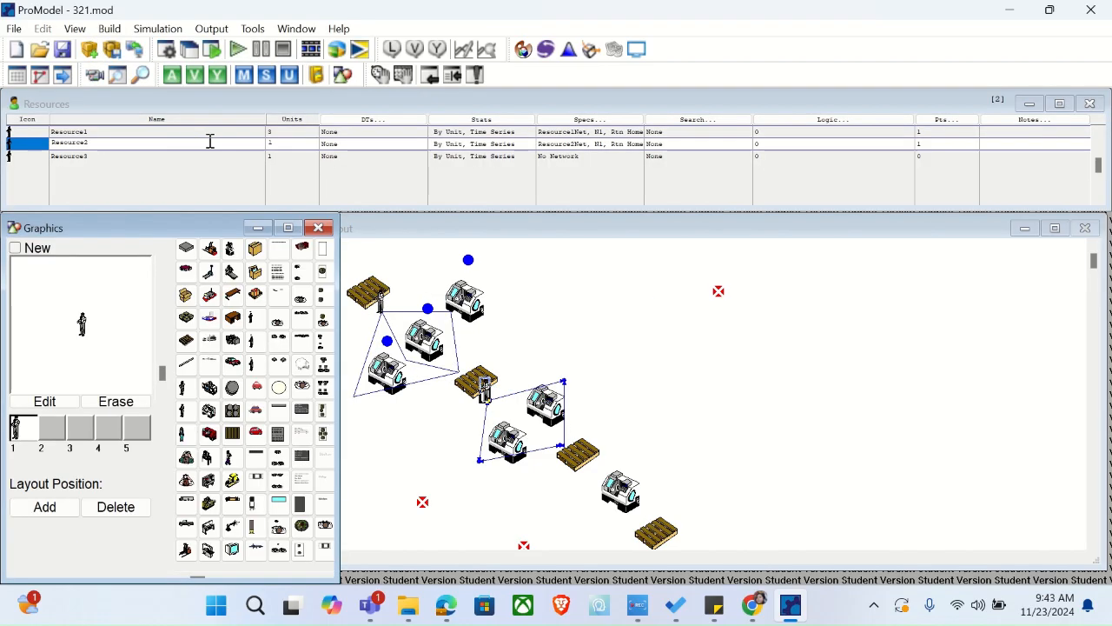
# Draw Resource3Net's two-segment path N1–N2–N3 beside the MC1 machine and set the time of both paths to 0.1
pyautogui.click(109, 29)
pyautogui.click(120, 27)
pyautogui.click(122, 26)
pyautogui.click(154, 111)
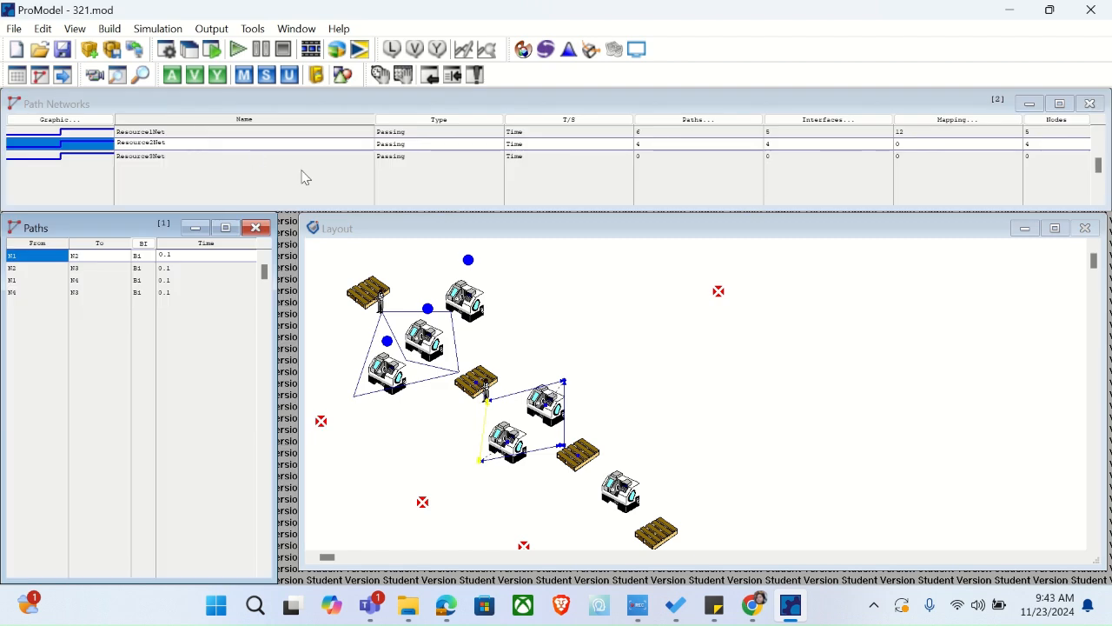
pyautogui.click(682, 157)
pyautogui.click(677, 143)
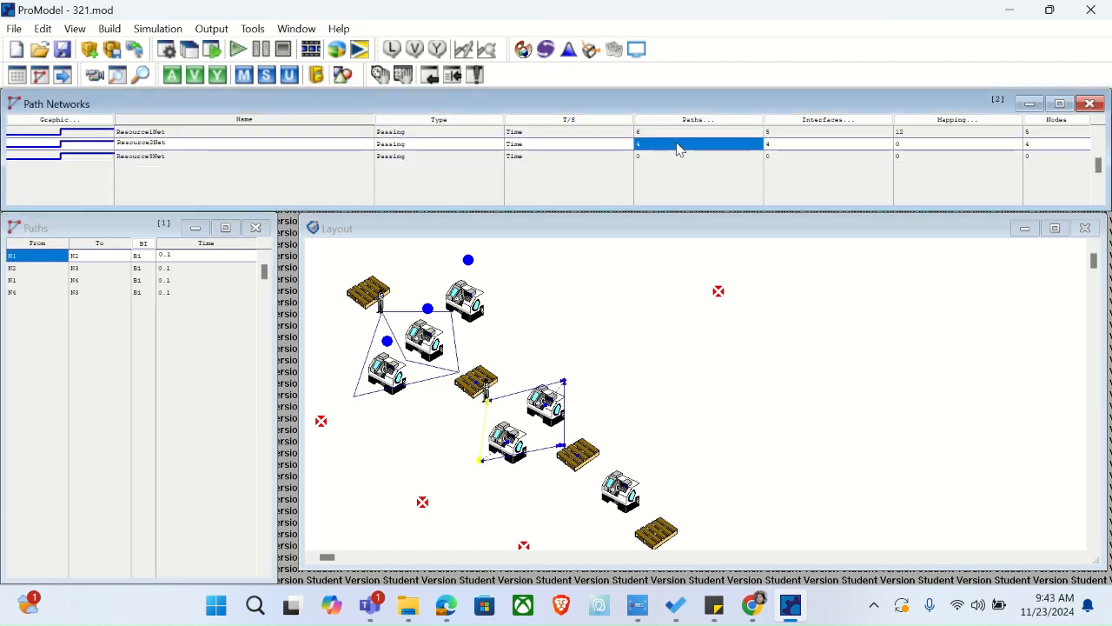
pyautogui.click(676, 156)
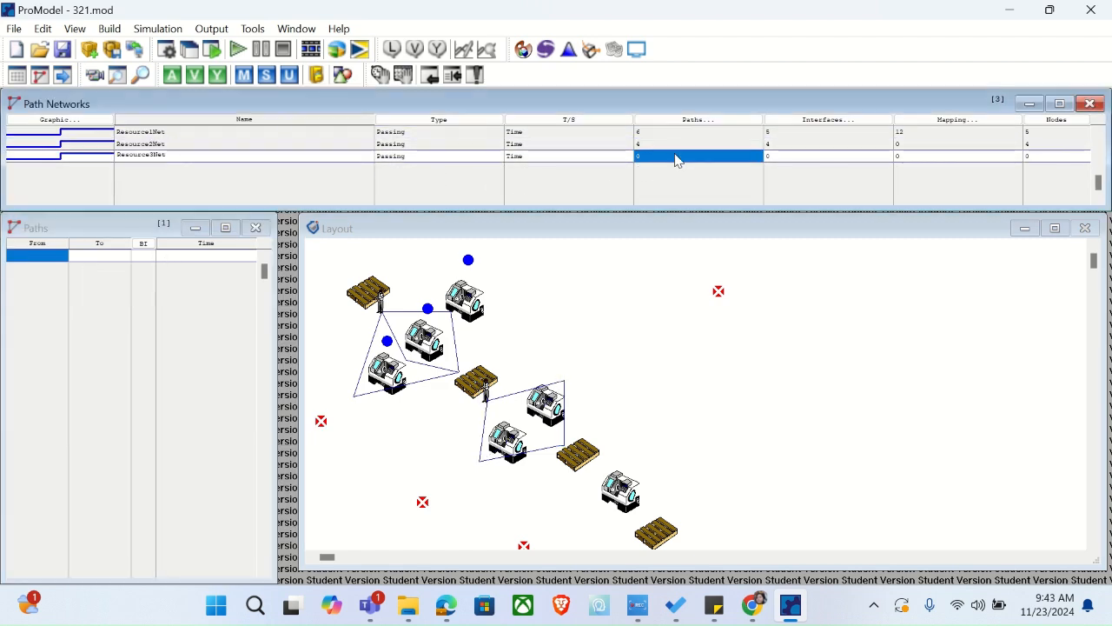
pyautogui.click(589, 483)
pyautogui.click(600, 515)
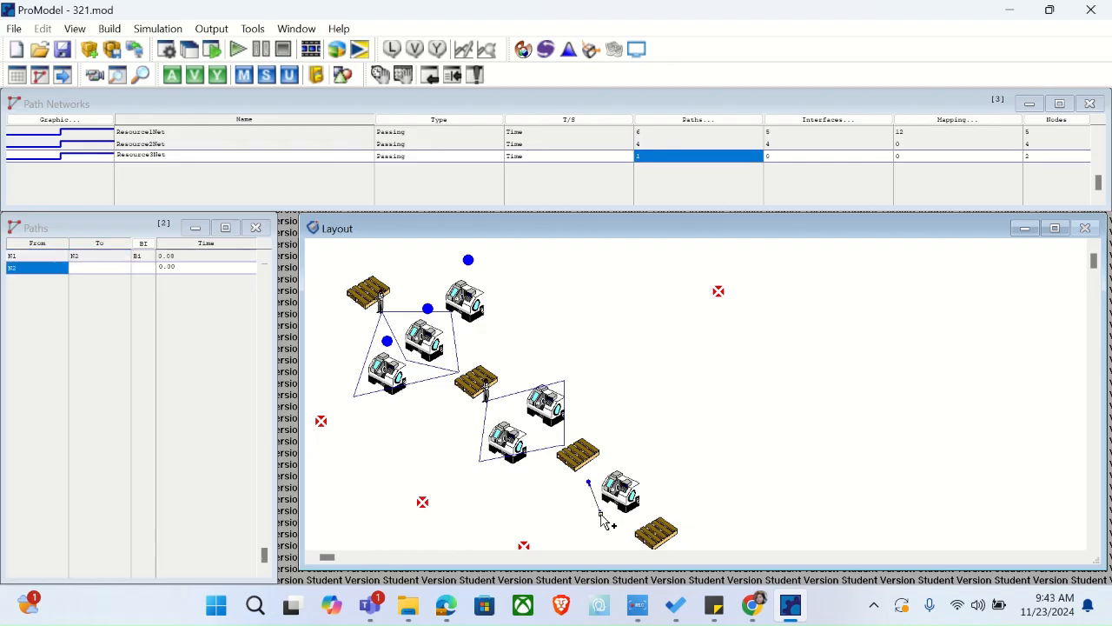
pyautogui.click(624, 526)
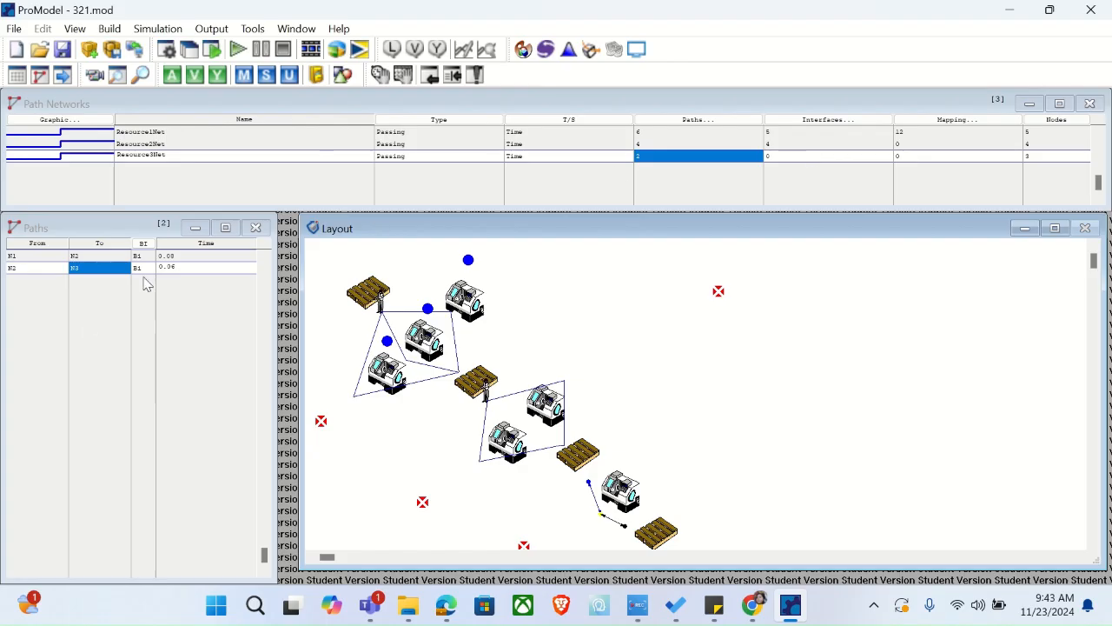
pyautogui.click(180, 258)
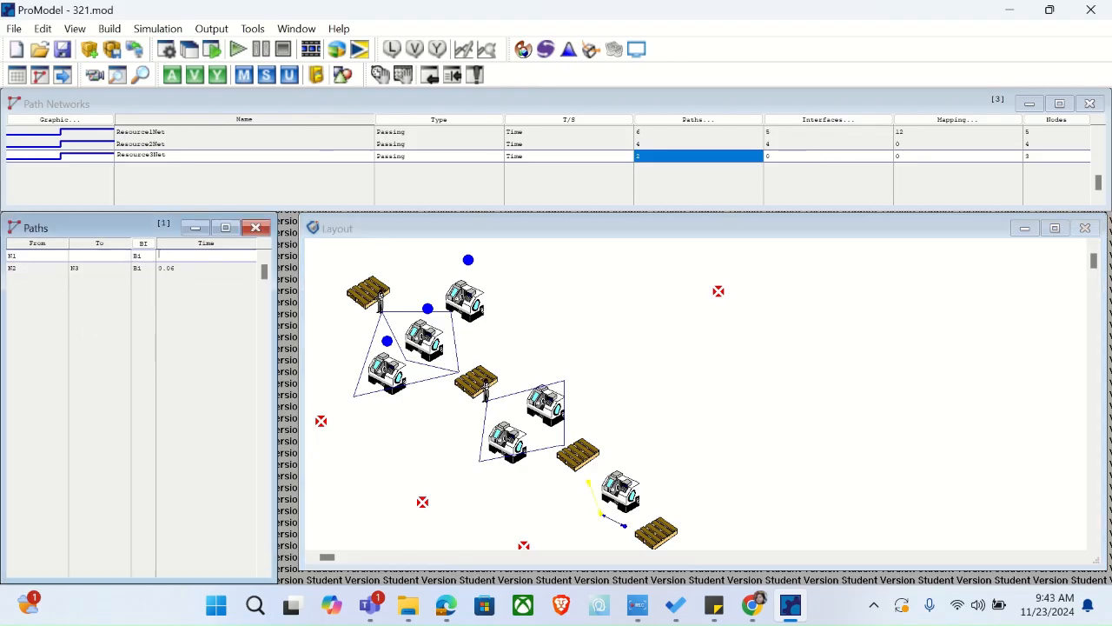
pyautogui.click(182, 267)
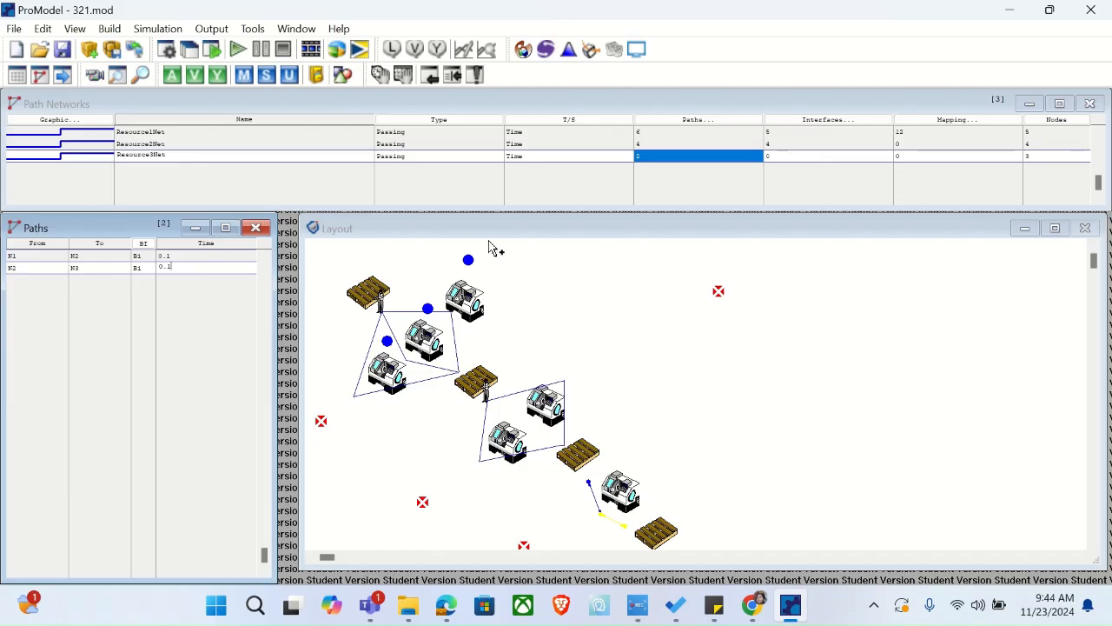
# Add a Resource3Net interface linking node N1 to location WIP_2
pyautogui.click(807, 162)
pyautogui.click(808, 122)
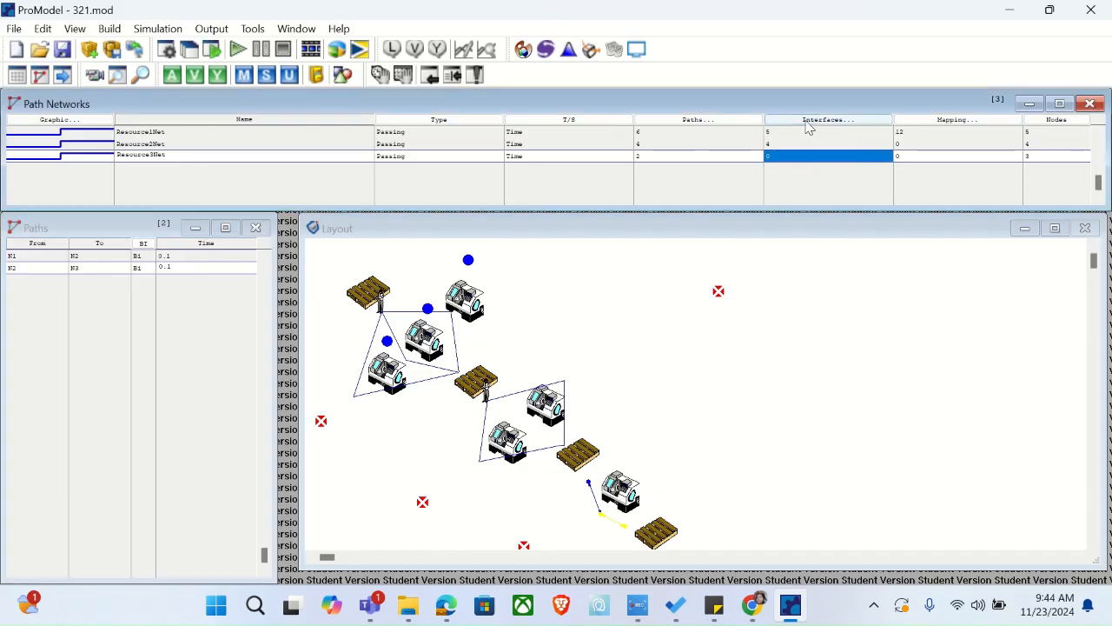
pyautogui.click(107, 256)
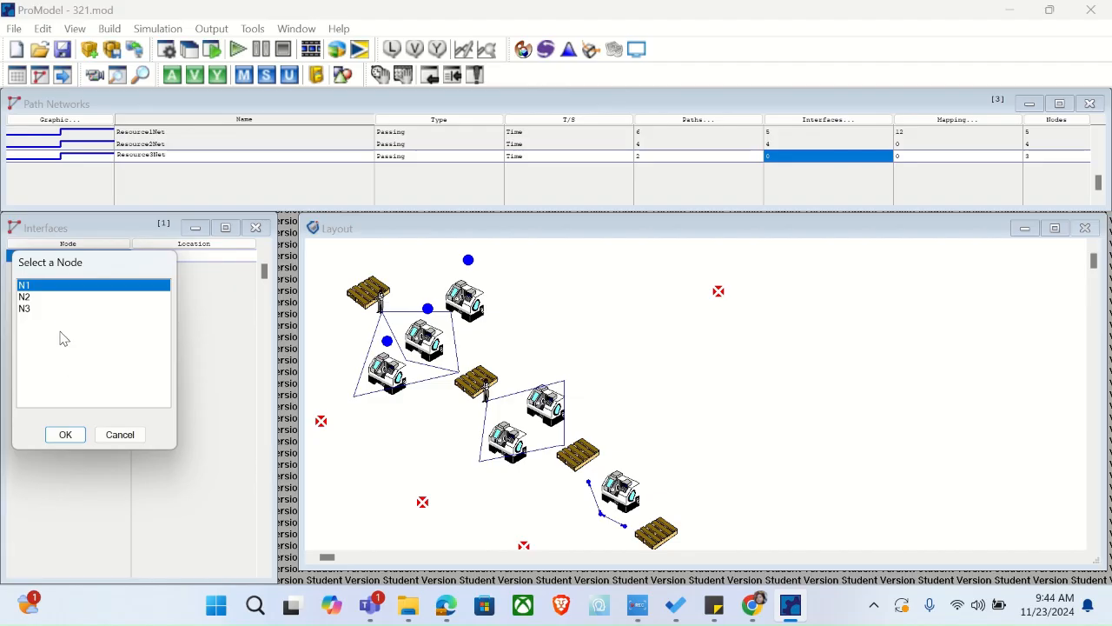
pyautogui.click(69, 437)
pyautogui.click(184, 256)
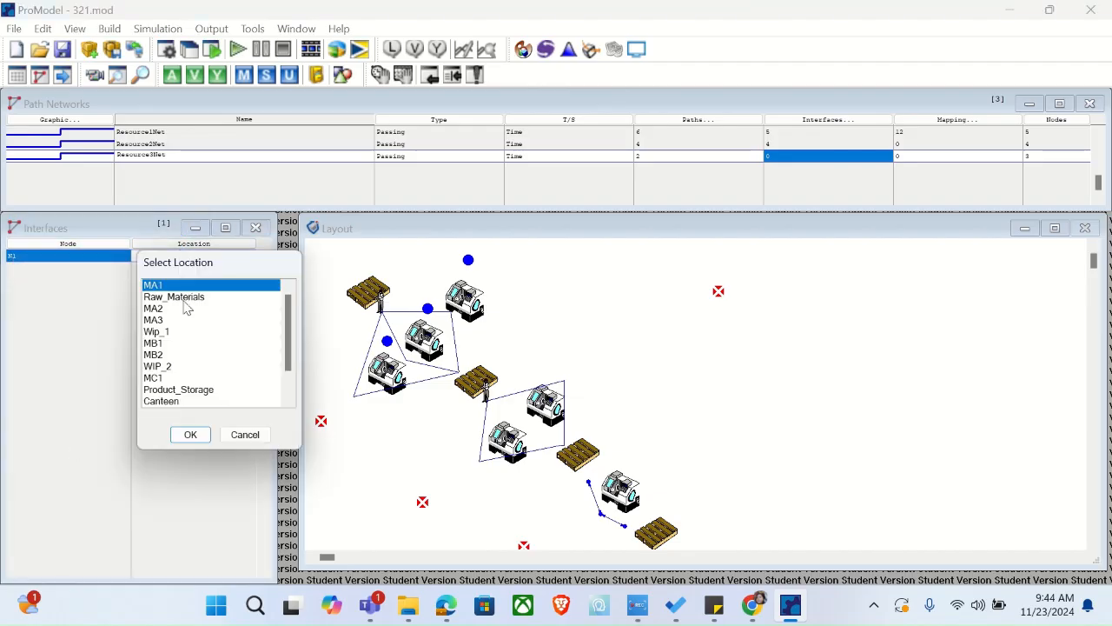
pyautogui.click(183, 366)
pyautogui.click(190, 434)
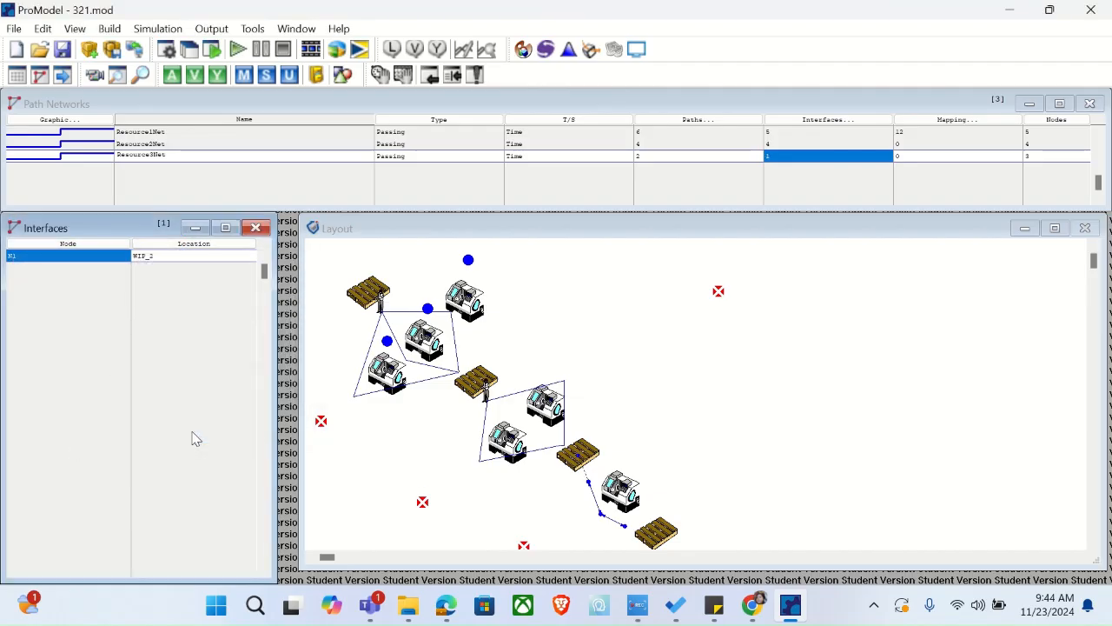
# Add a second Resource3Net interface linking node N2 to location MC1
pyautogui.click(106, 264)
pyautogui.click(101, 244)
pyautogui.click(85, 310)
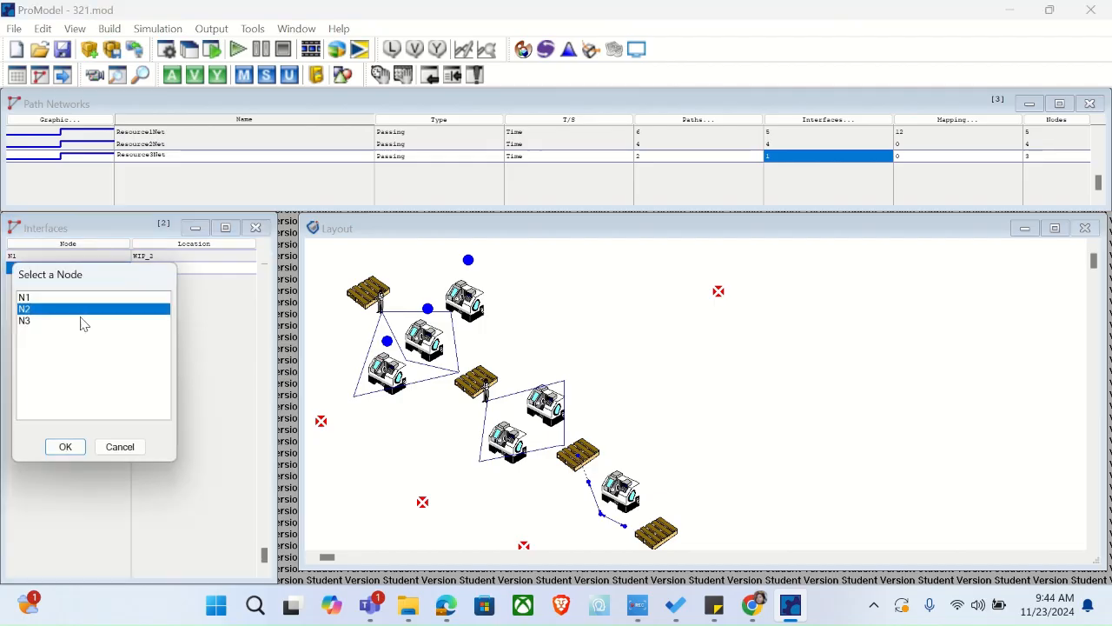
pyautogui.click(65, 446)
pyautogui.click(174, 268)
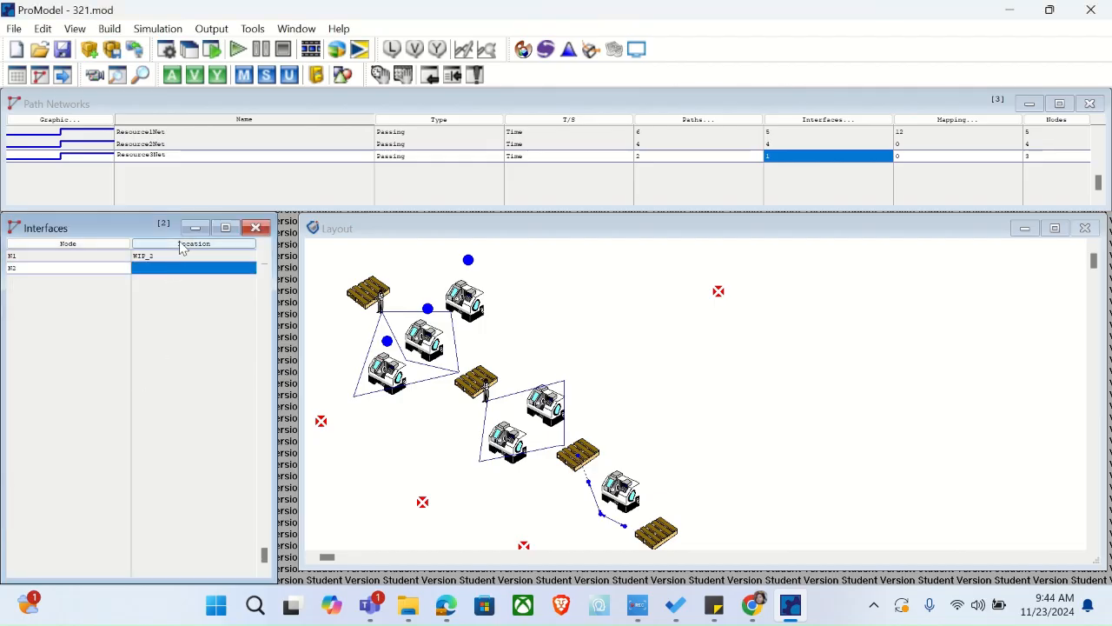
pyautogui.click(183, 244)
pyautogui.click(171, 378)
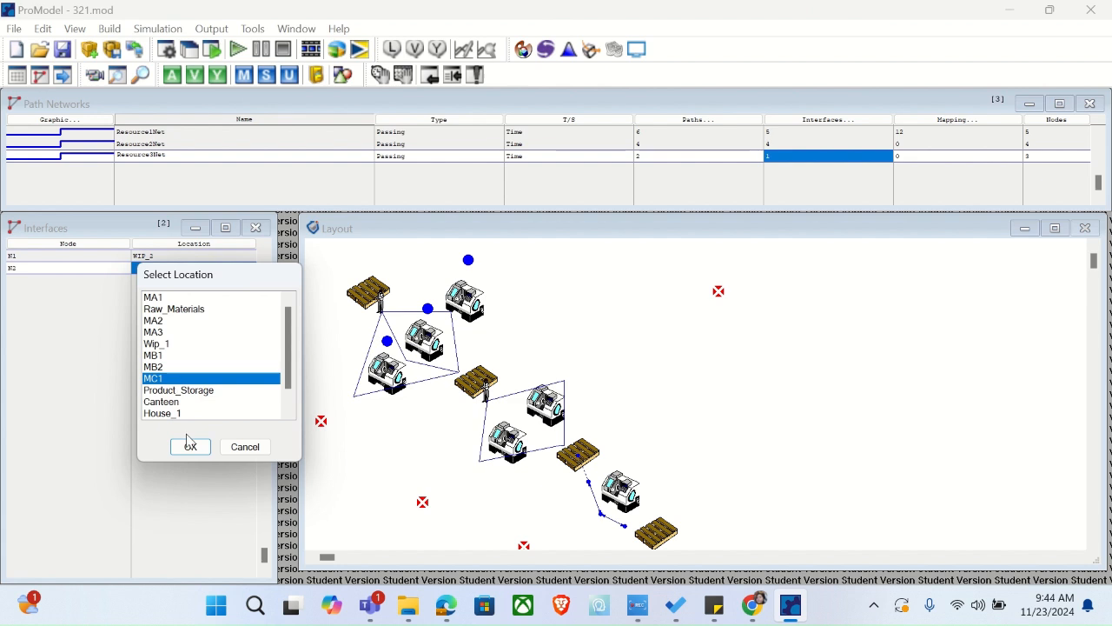
pyautogui.click(191, 446)
# Add a third Resource3Net interface linking node N3 to location Product_Storage
pyautogui.click(86, 271)
pyautogui.click(86, 277)
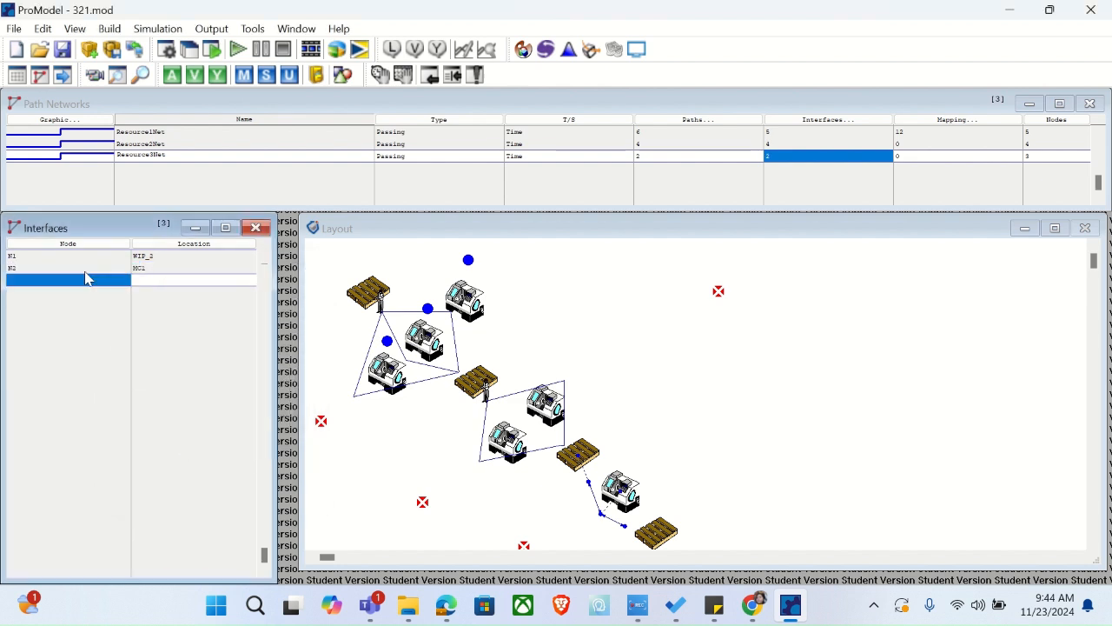
pyautogui.click(86, 249)
pyautogui.click(63, 333)
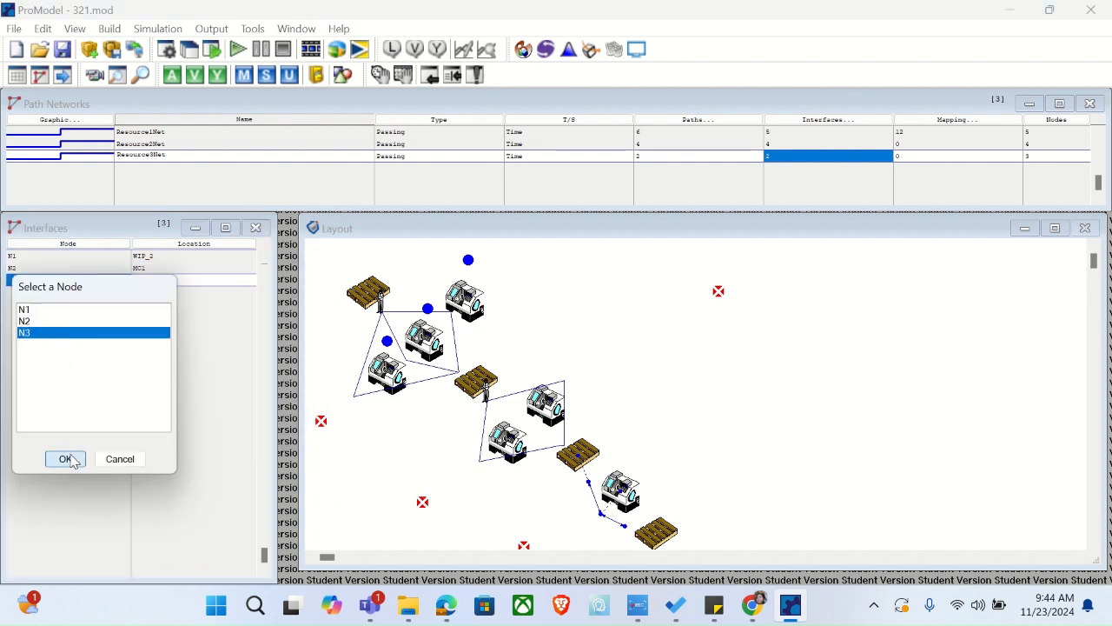
pyautogui.click(65, 458)
pyautogui.click(178, 271)
pyautogui.click(171, 280)
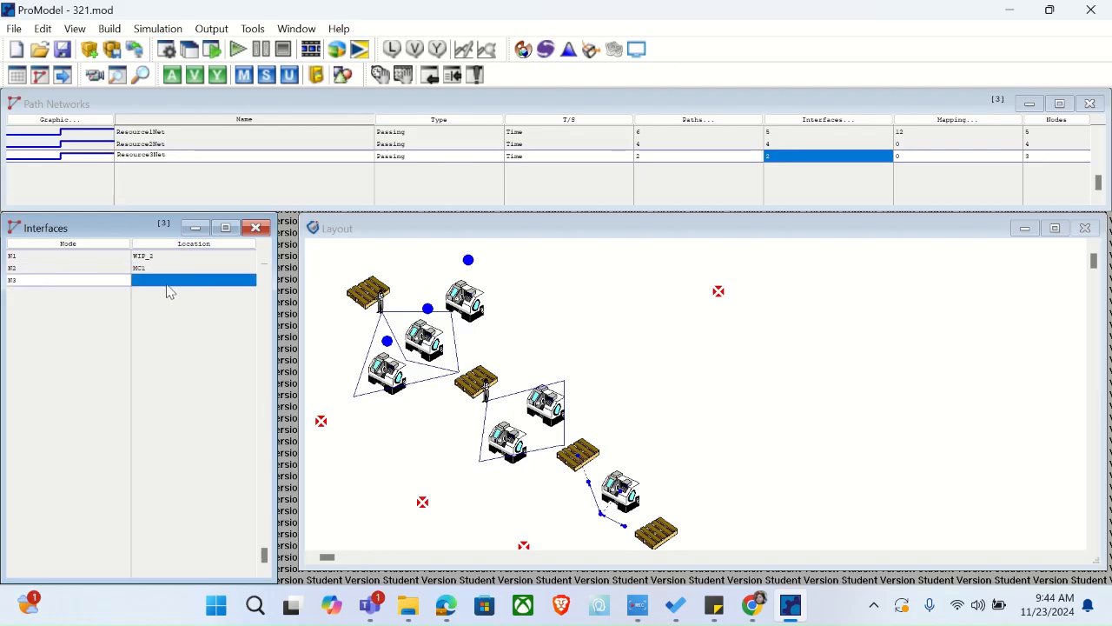
pyautogui.click(183, 280)
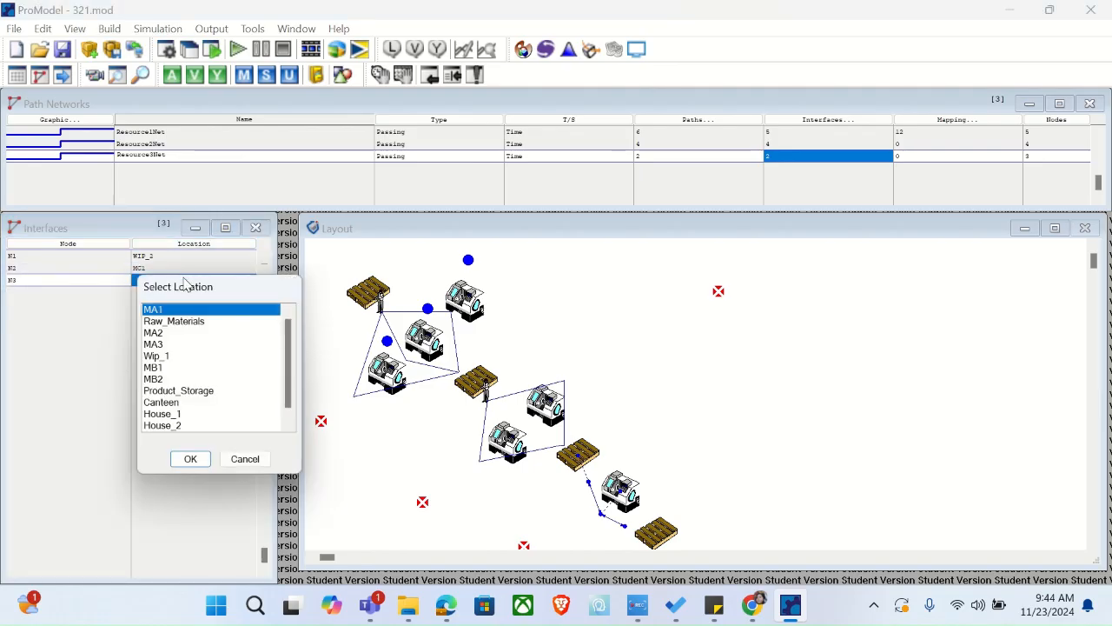
pyautogui.click(209, 391)
pyautogui.click(199, 459)
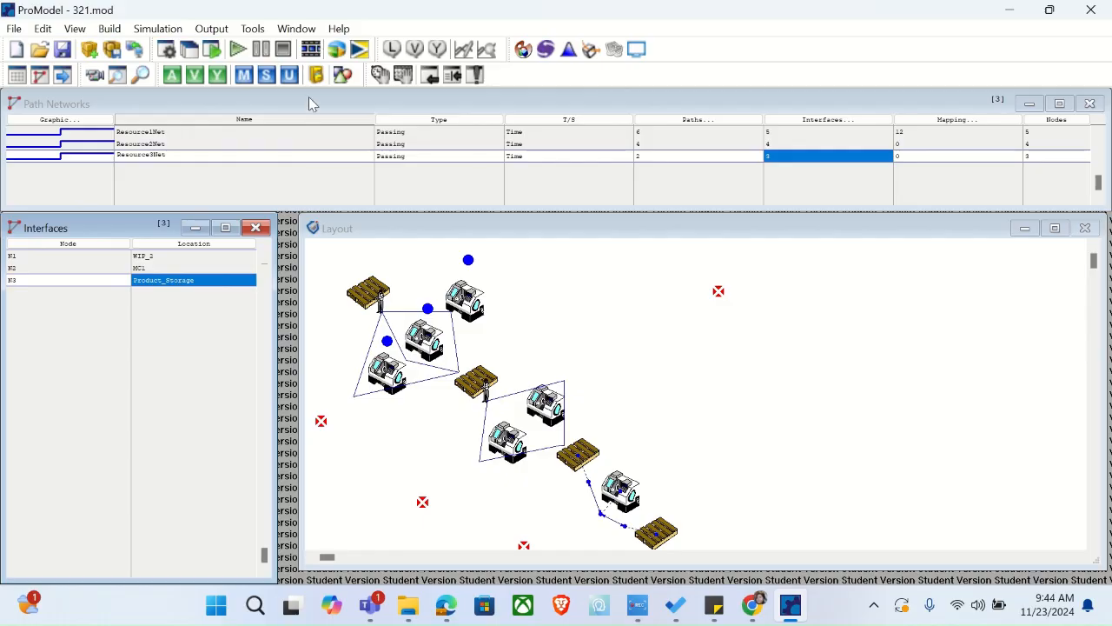
# In the Raw_Material process at Wip_1, clear the move logic of the routing to MB1
pyautogui.click(113, 29)
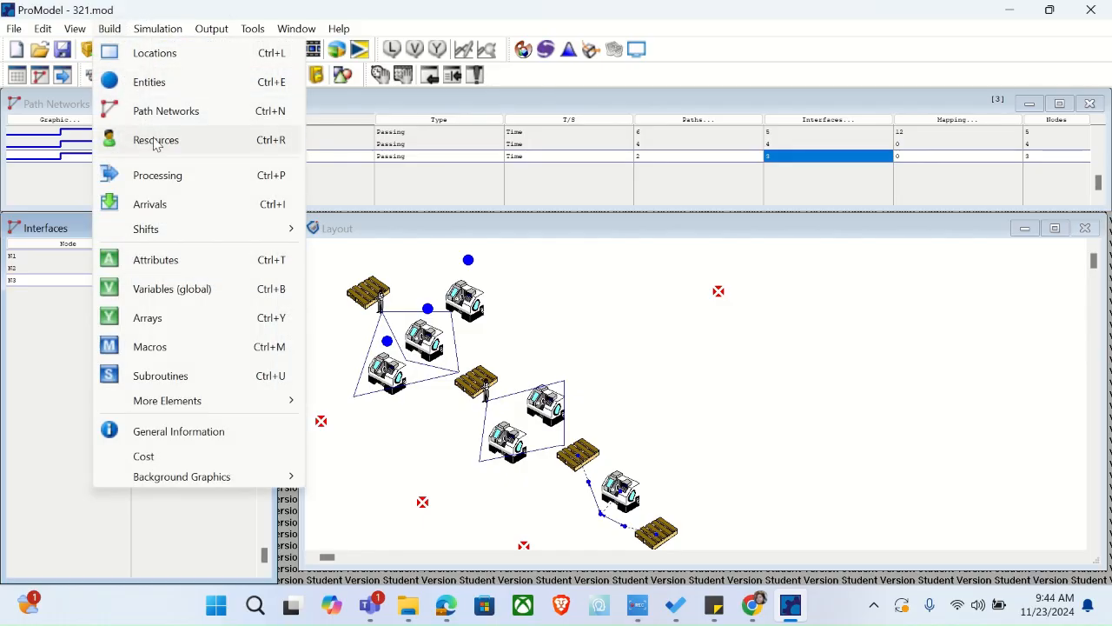
pyautogui.click(167, 174)
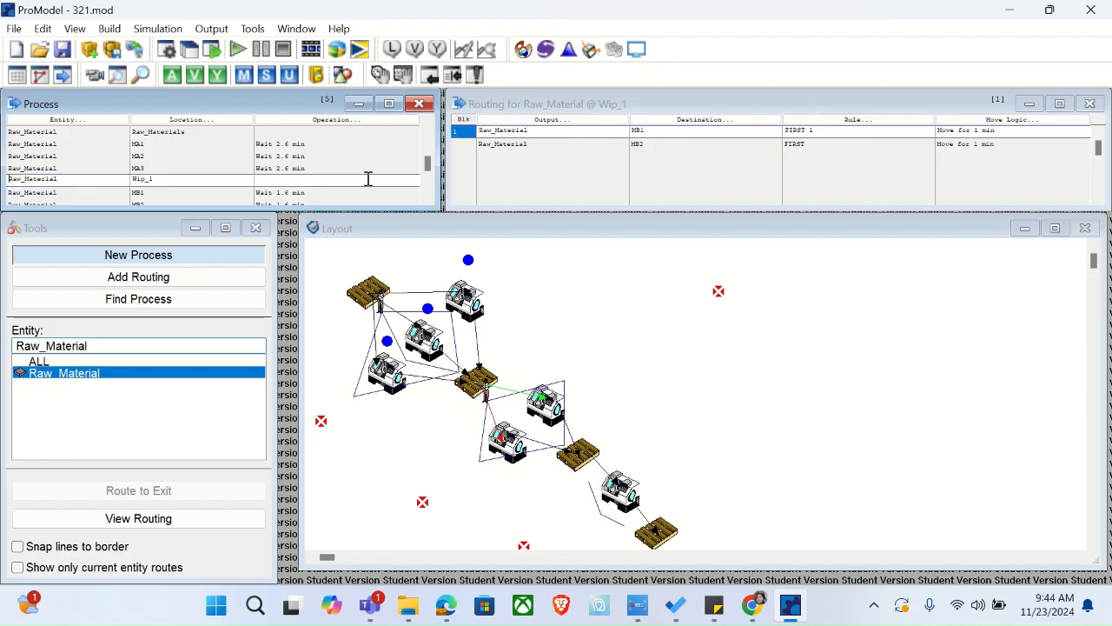
pyautogui.click(365, 168)
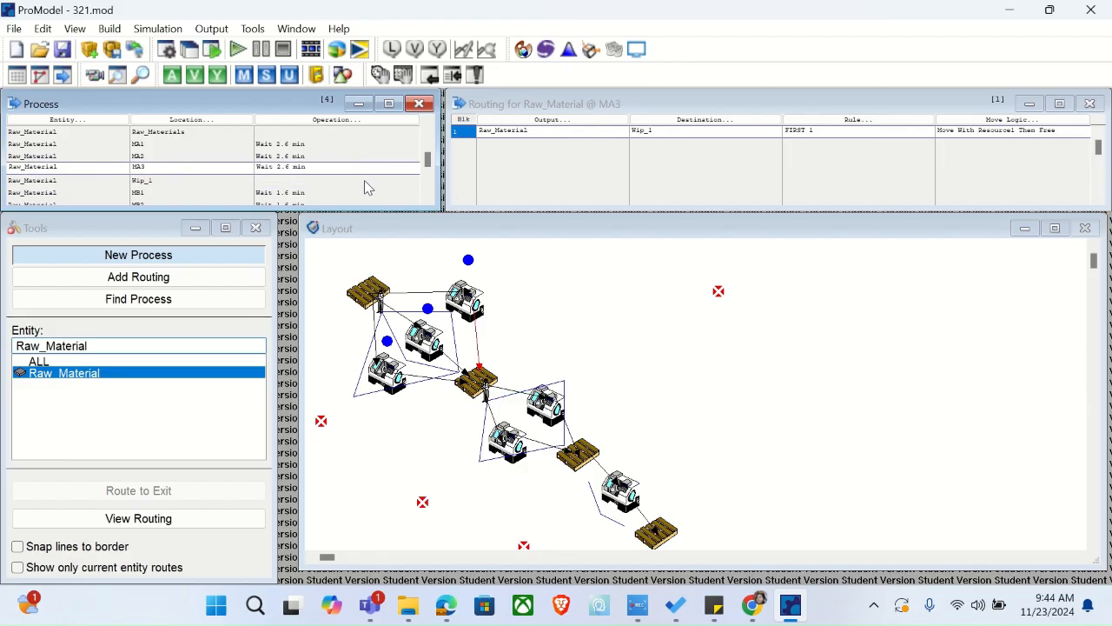
pyautogui.click(361, 189)
pyautogui.click(357, 176)
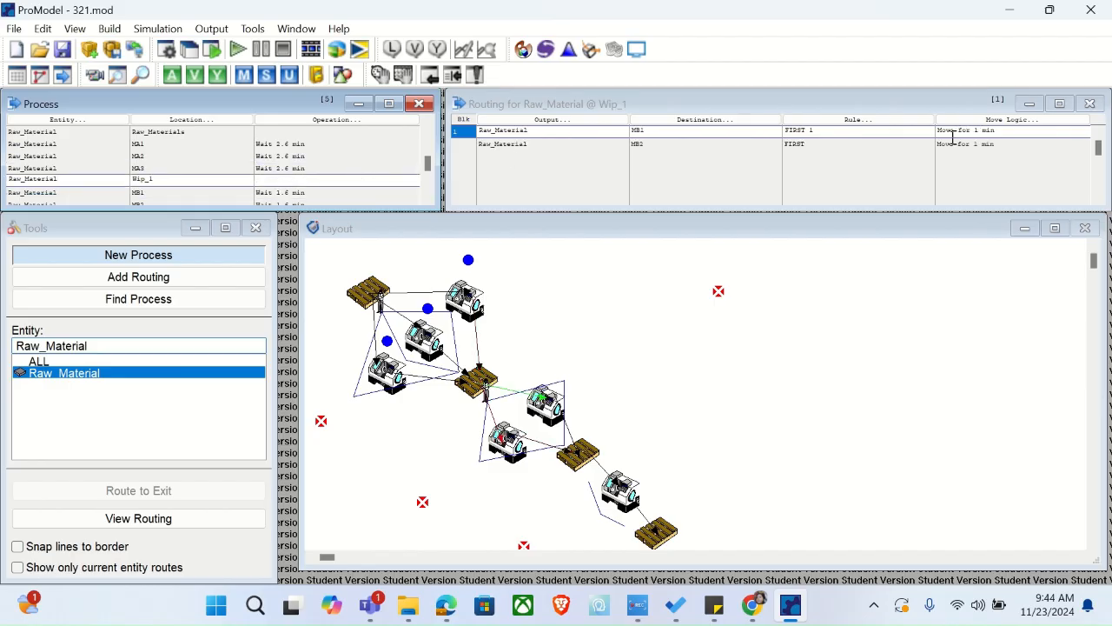
pyautogui.click(993, 135)
pyautogui.click(999, 122)
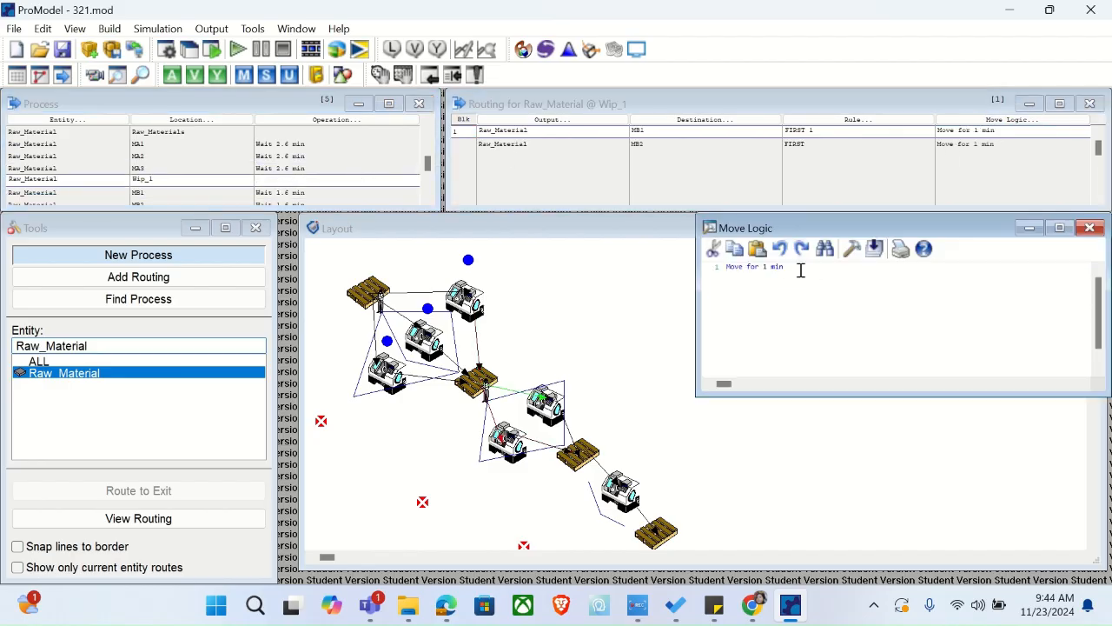
pyautogui.moveTo(802, 271); pyautogui.dragTo(735, 266)
pyautogui.press('Delete')
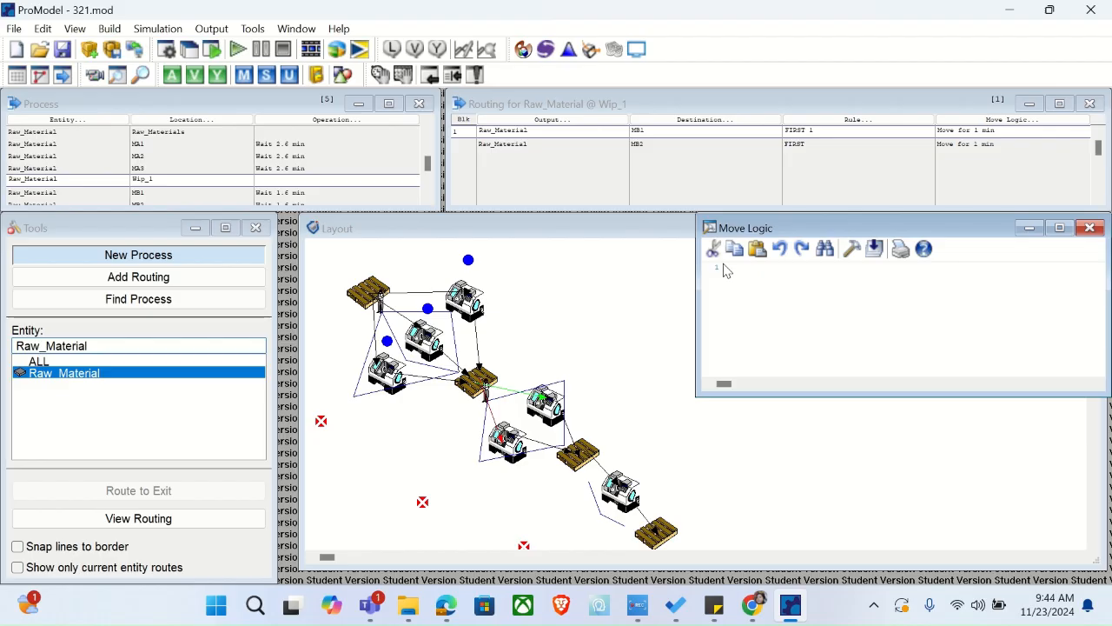
# Build the statement "Move With Resource2 Then Free" as the move logic for the Wip_1 to MB1 routing
pyautogui.click(851, 250)
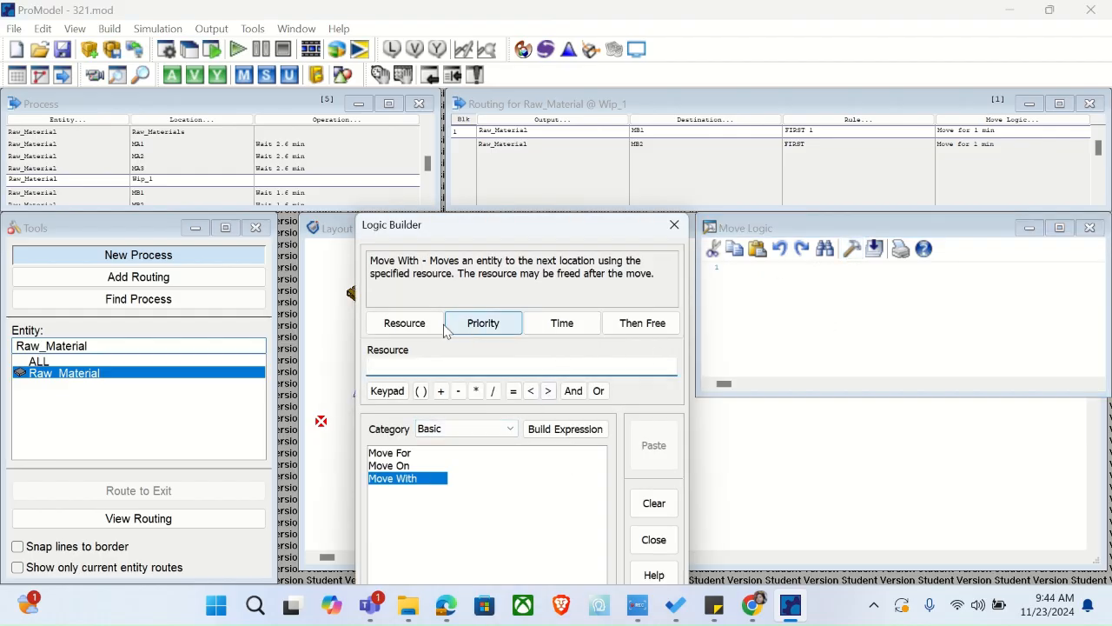
pyautogui.click(404, 323)
pyautogui.click(522, 455)
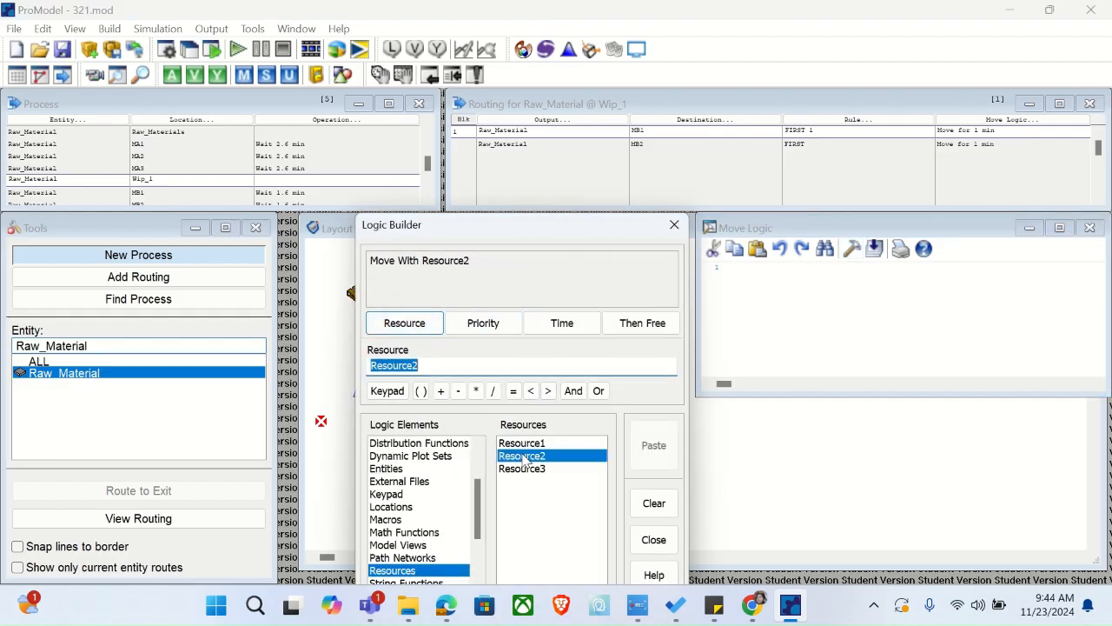
pyautogui.click(642, 323)
pyautogui.click(653, 445)
pyautogui.click(674, 224)
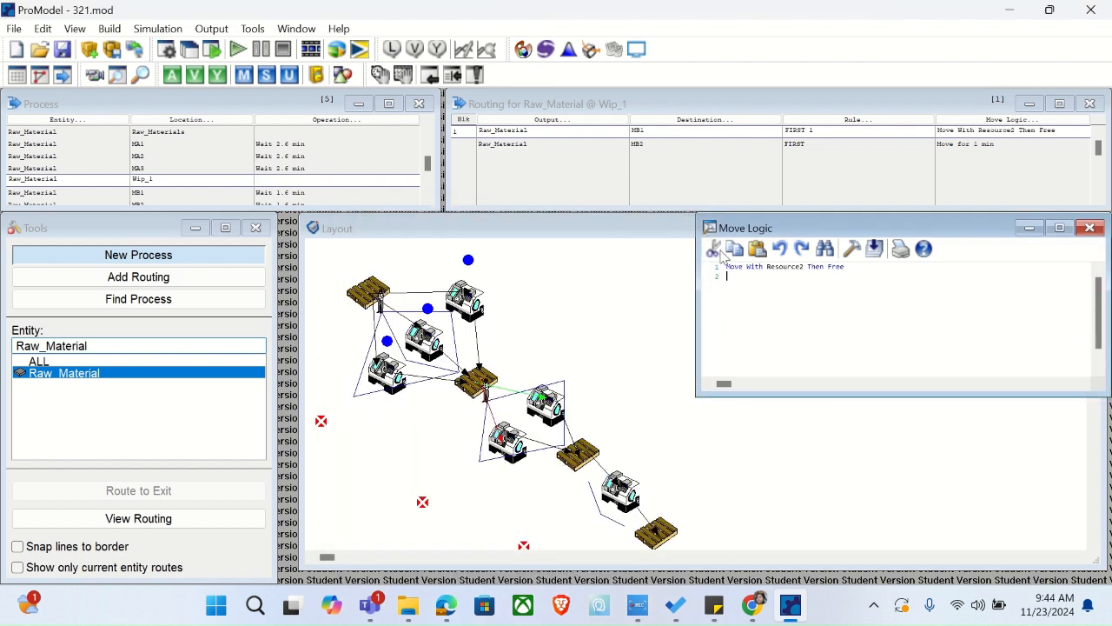
# Copy the "Move With Resource2 Then Free" statement over the move logic of the Wip_1 to MB2 routing
pyautogui.tripleClick(755, 266)
pyautogui.hotkey('ctrl', 'c')
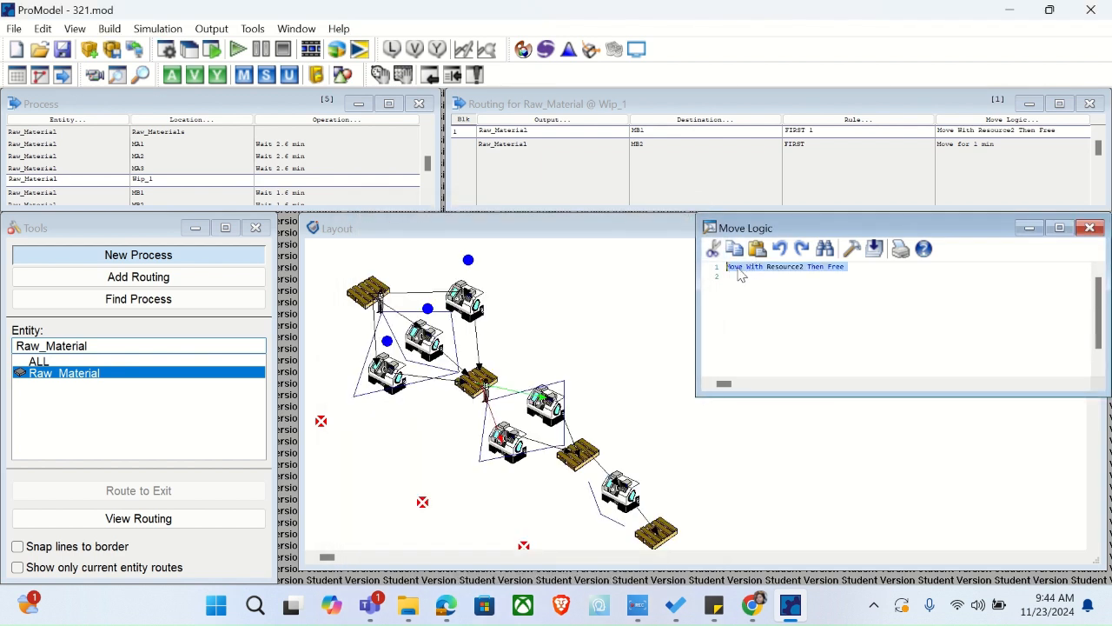
pyautogui.click(977, 149)
pyautogui.click(875, 285)
pyautogui.hotkey('ctrl', 'a')
pyautogui.hotkey('ctrl', 'v')
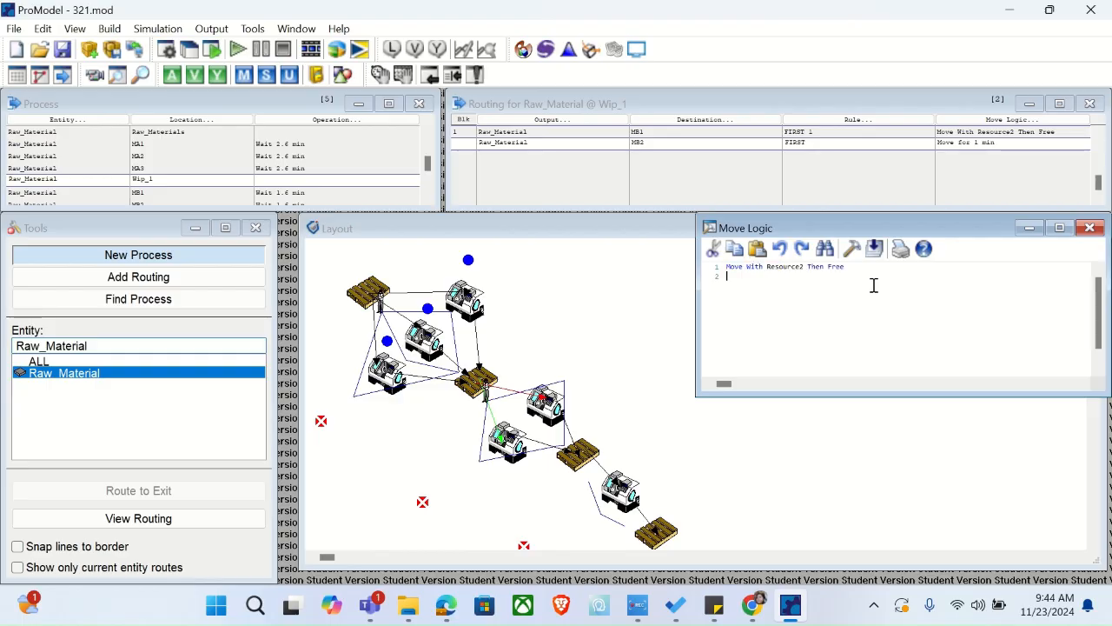
# Replace the move logic of the MB1 to WIP_2 routing with the copied "Move With Resource2 Then Free"
pyautogui.click(372, 191)
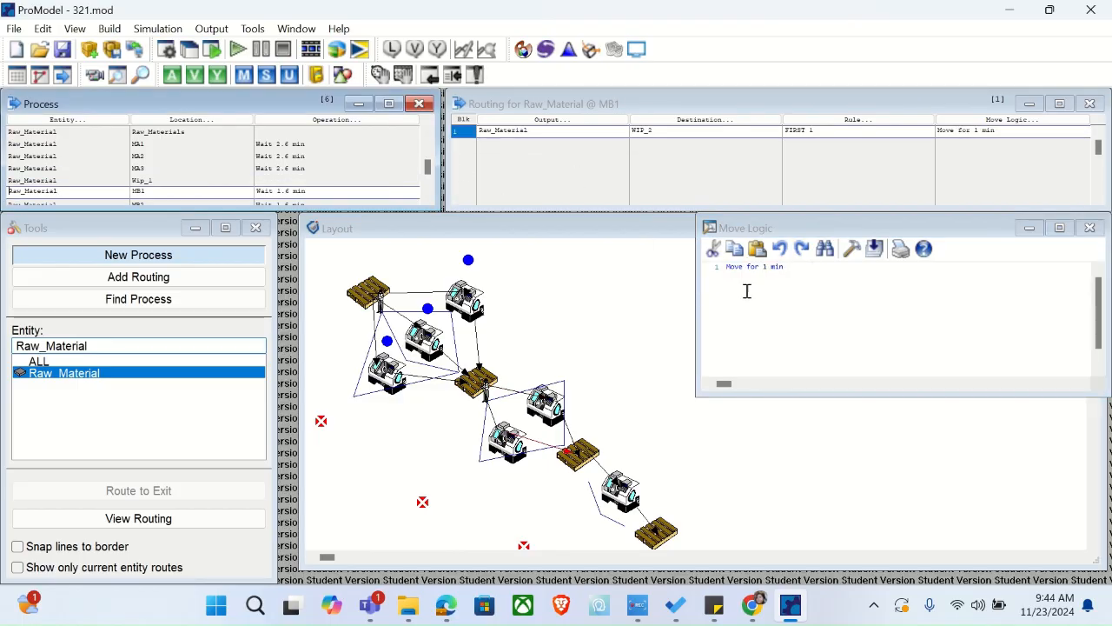
pyautogui.click(775, 293)
pyautogui.hotkey('ctrl', 'a')
pyautogui.hotkey('ctrl', 'v')
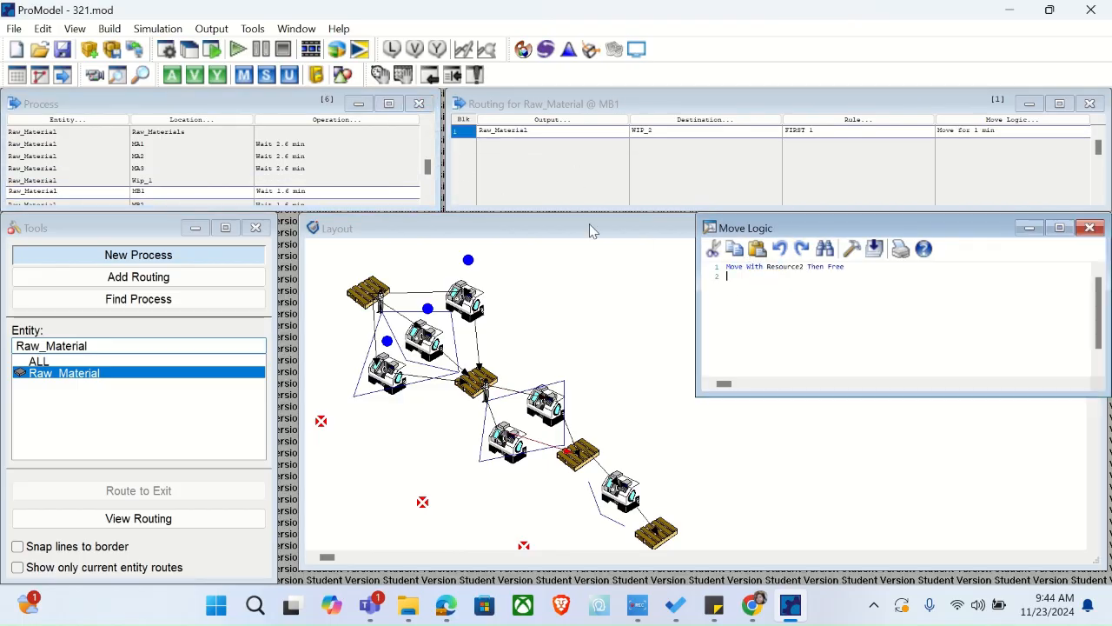
# Replace the move logic of the MB2 to WIP_2 routing with the copied "Move With Resource2 Then Free"
pyautogui.click(362, 203)
pyautogui.click(855, 346)
pyautogui.hotkey('ctrl', 'a')
pyautogui.hotkey('ctrl', 'v')
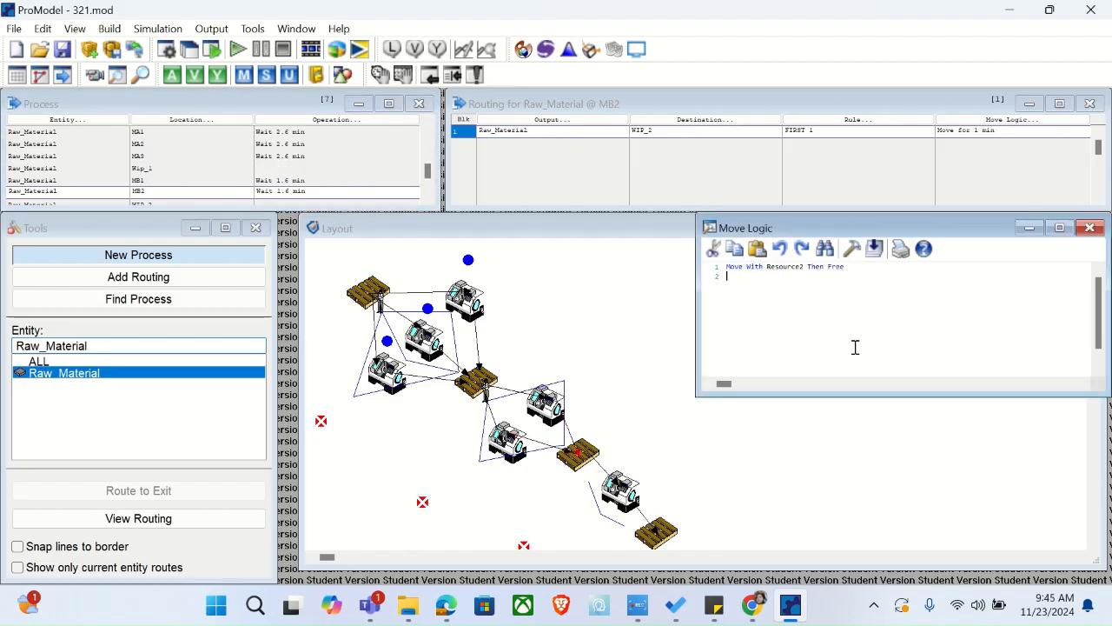
# Add a status light to the MB2 location just above its machine in the layout
pyautogui.click(110, 29)
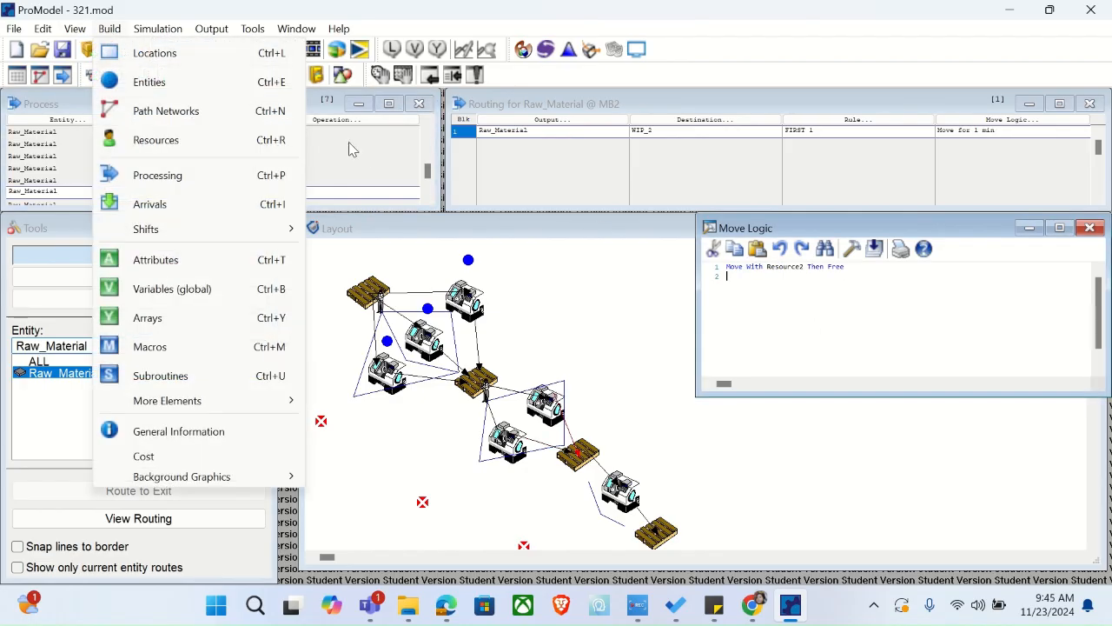
pyautogui.click(371, 154)
pyautogui.click(109, 28)
pyautogui.click(148, 49)
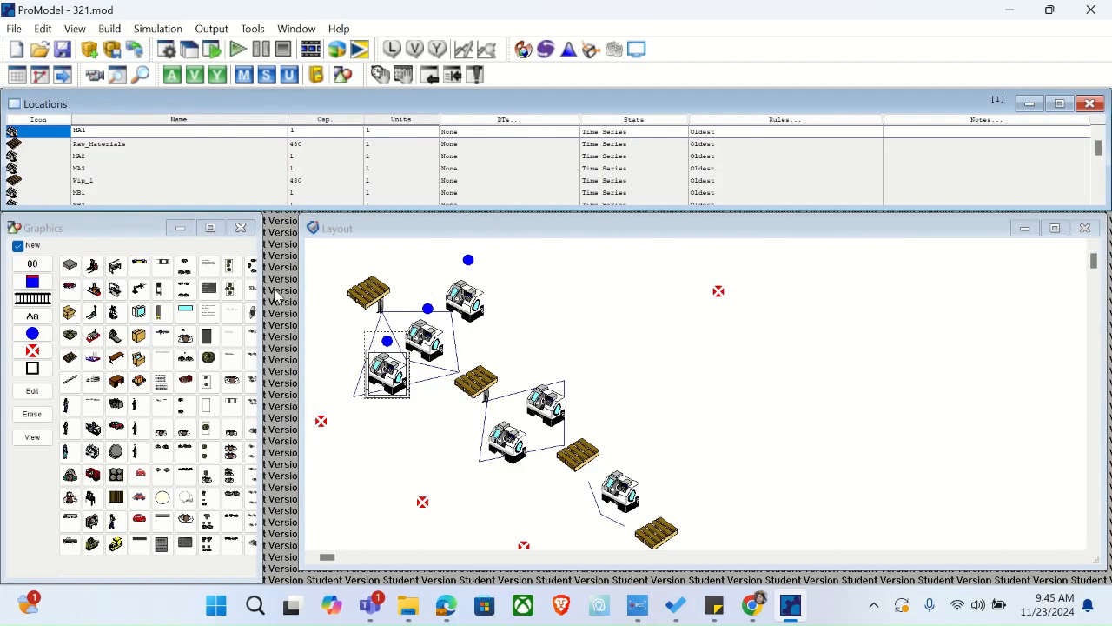
pyautogui.click(17, 245)
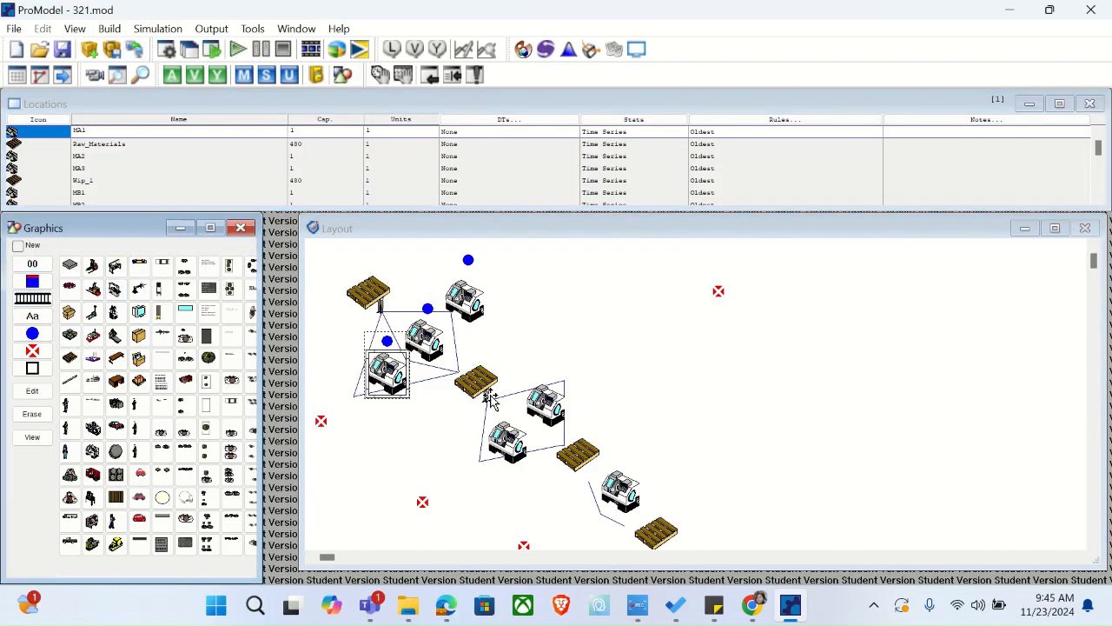
pyautogui.click(559, 398)
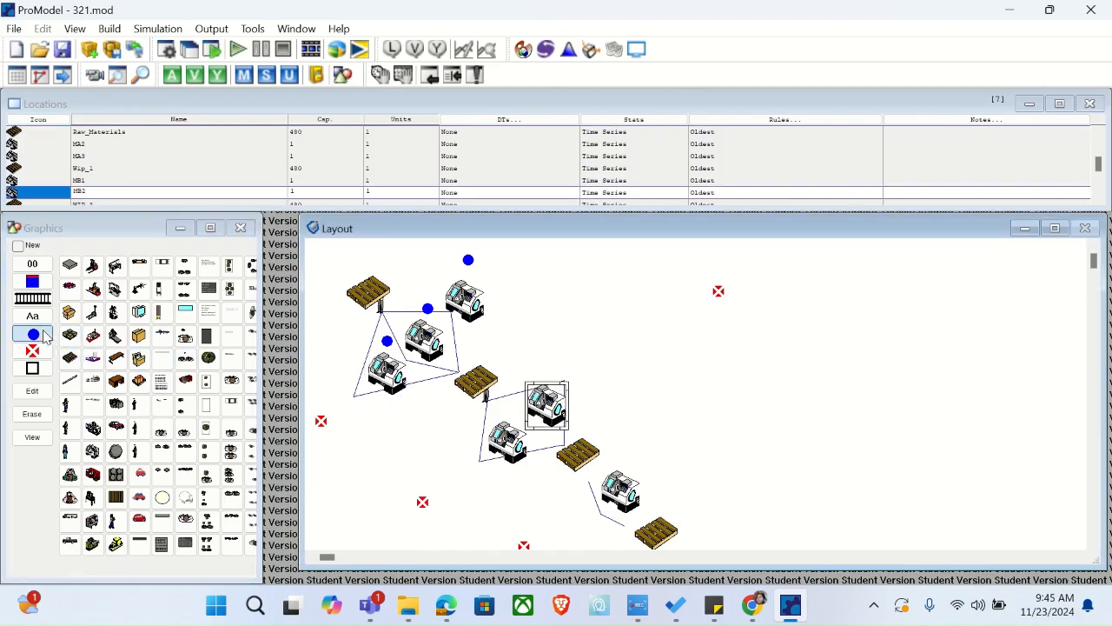
pyautogui.click(563, 370)
# Add a status light to the MB1 location just above its machine in the layout
pyautogui.click(510, 433)
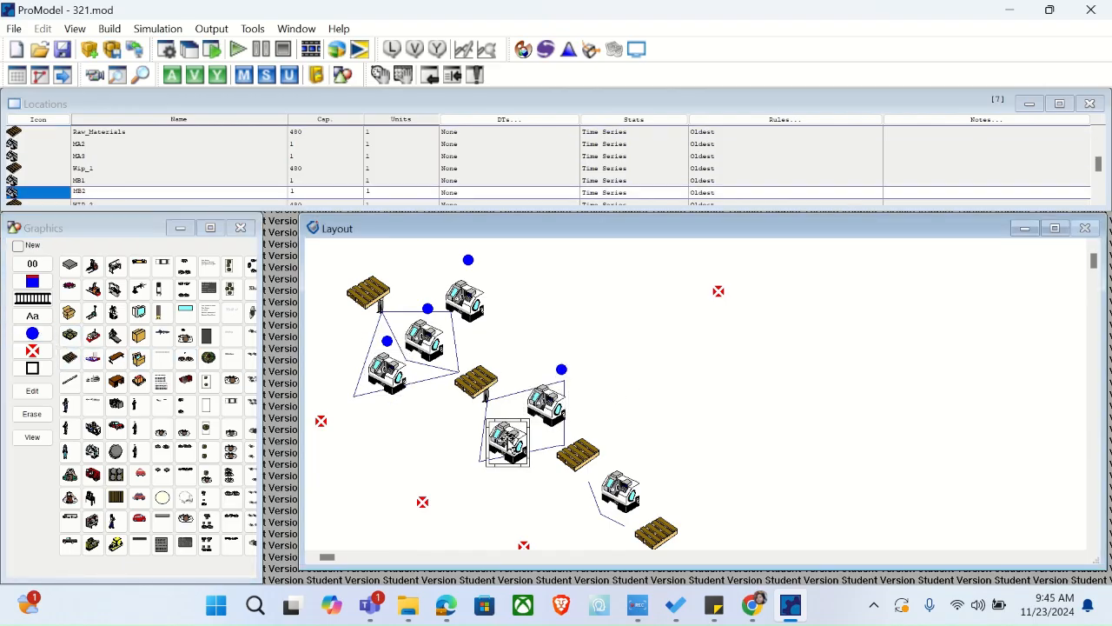
pyautogui.click(34, 335)
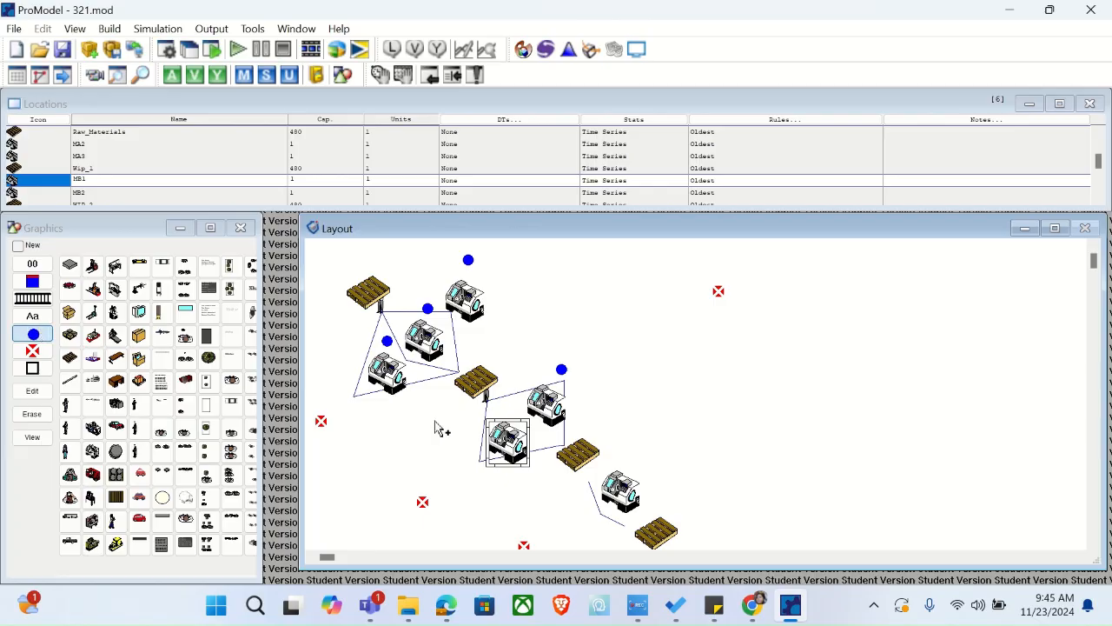
pyautogui.click(510, 406)
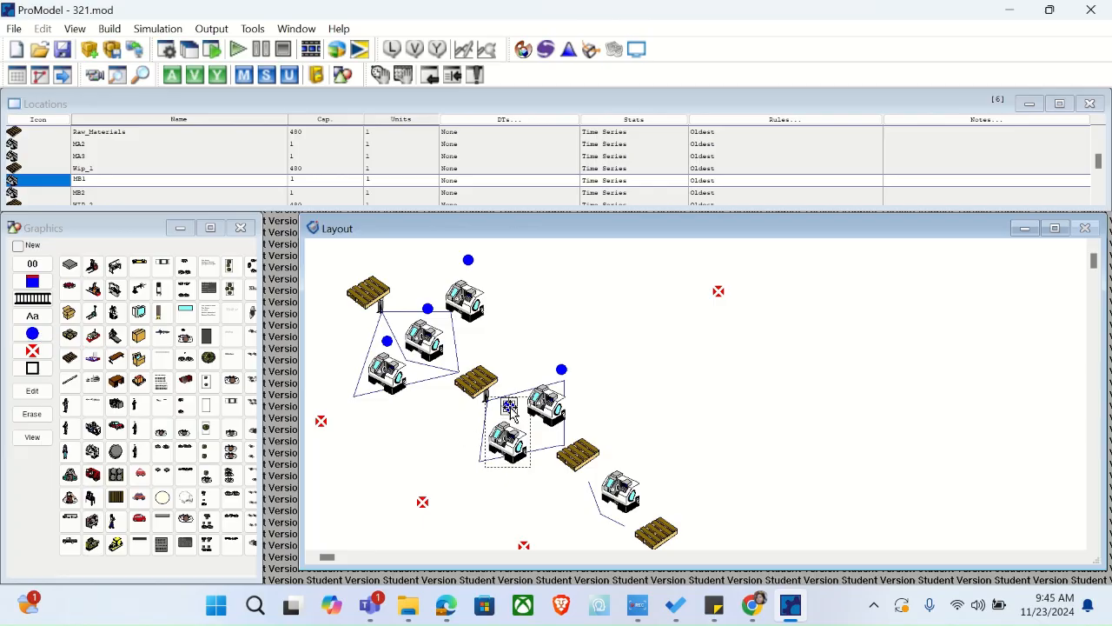
# Run the simulation to check the MB1 and MB2 status lights, then end it without collecting statistics
pyautogui.click(111, 31)
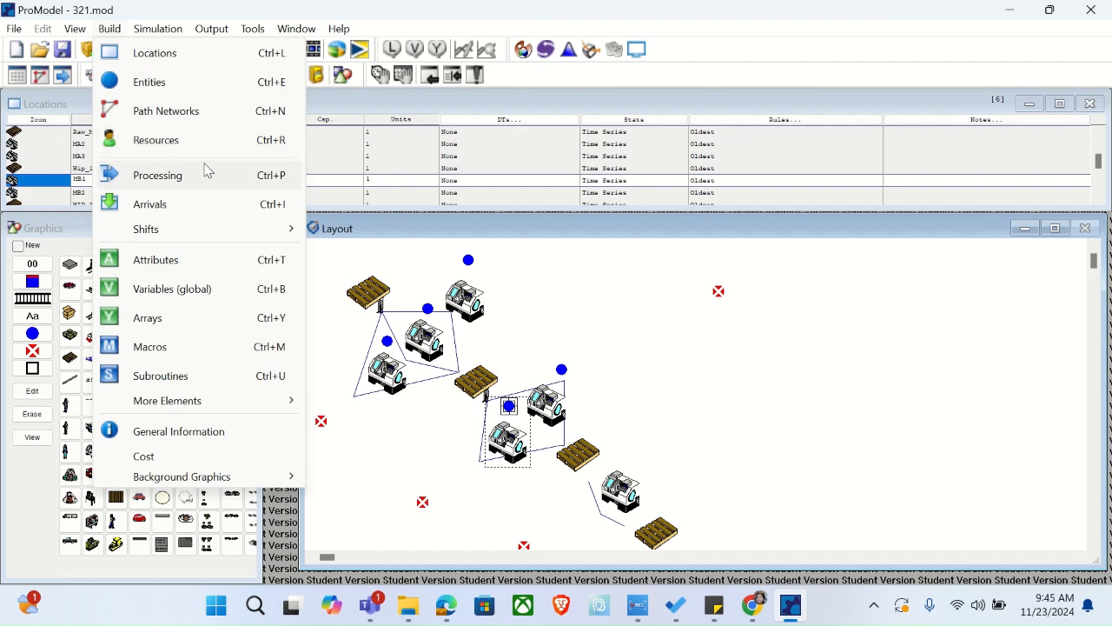
pyautogui.click(158, 175)
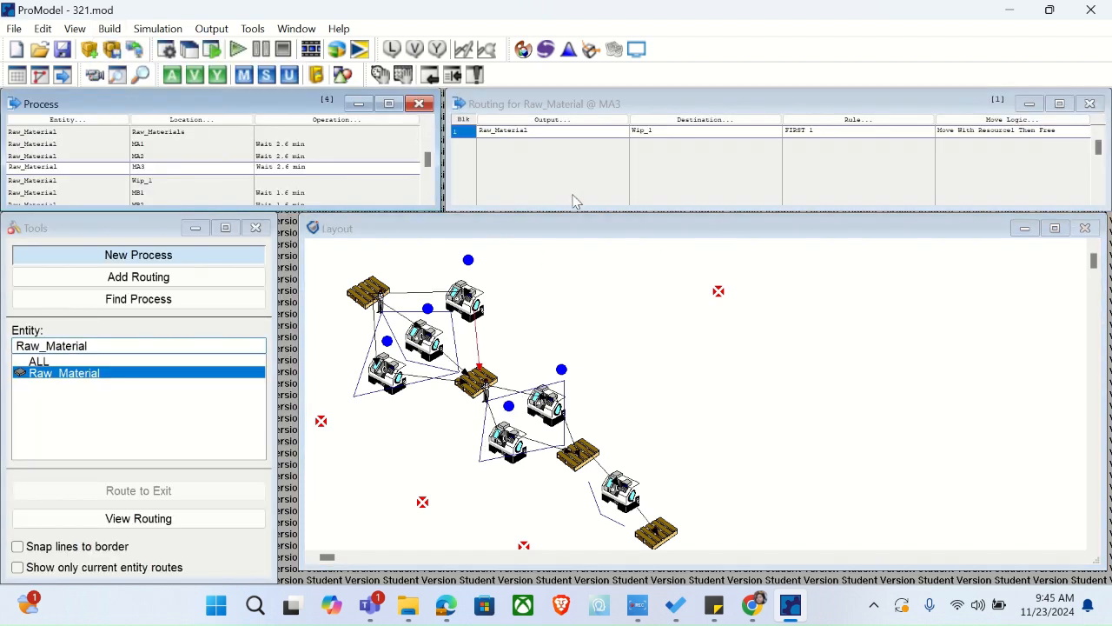
pyautogui.click(238, 49)
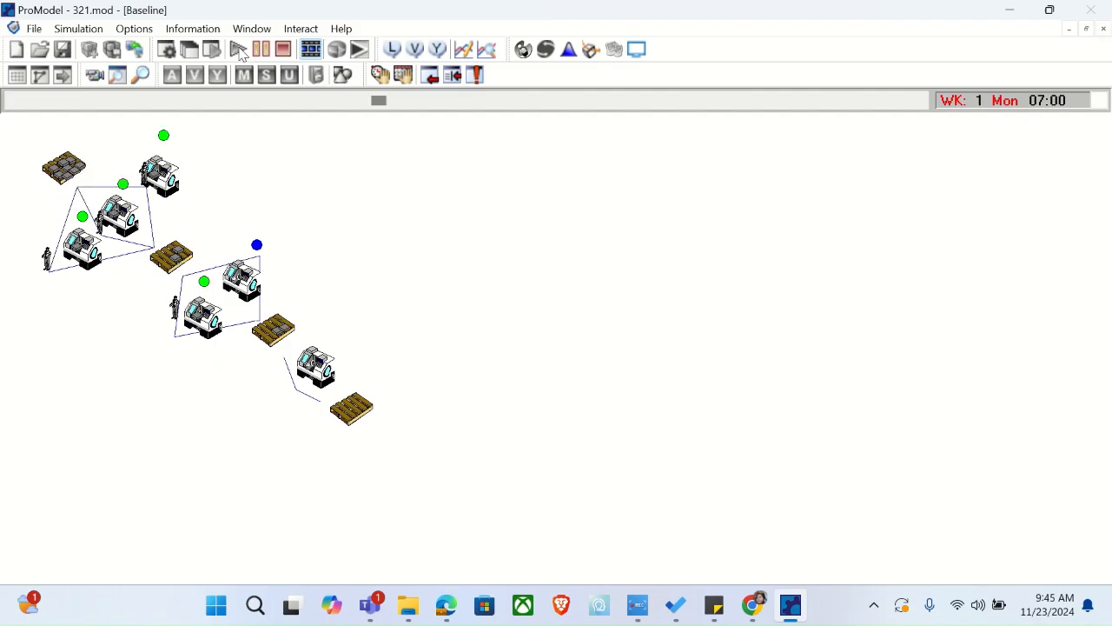
pyautogui.click(282, 49)
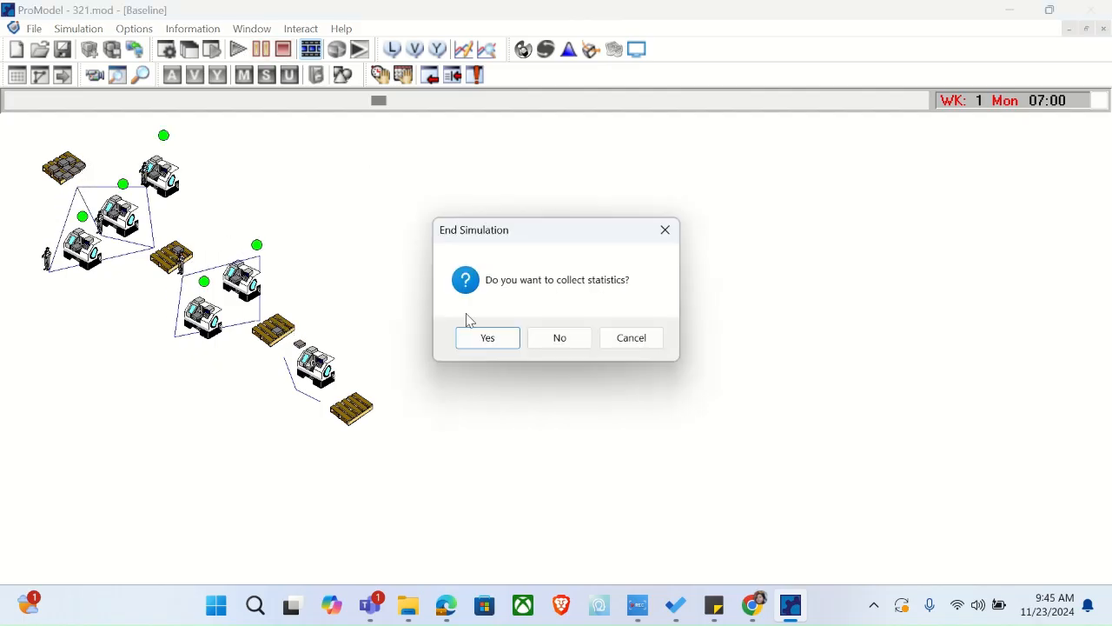
pyautogui.click(559, 337)
# Set Resource2 to 2 units and test-run the simulation, ending it without collecting statistics
pyautogui.click(109, 29)
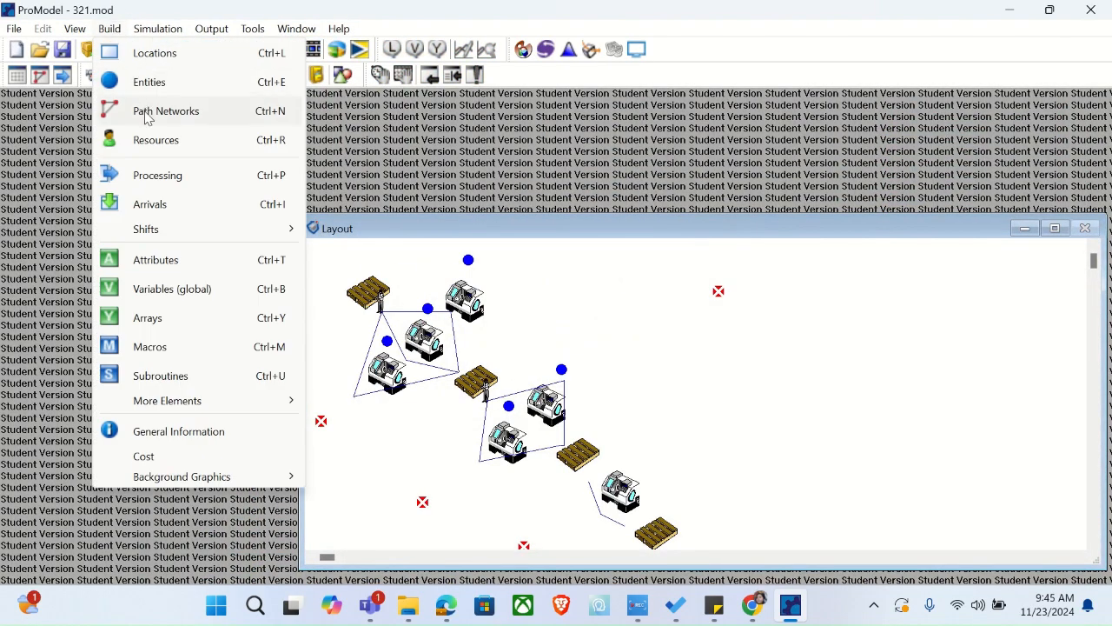
pyautogui.click(165, 142)
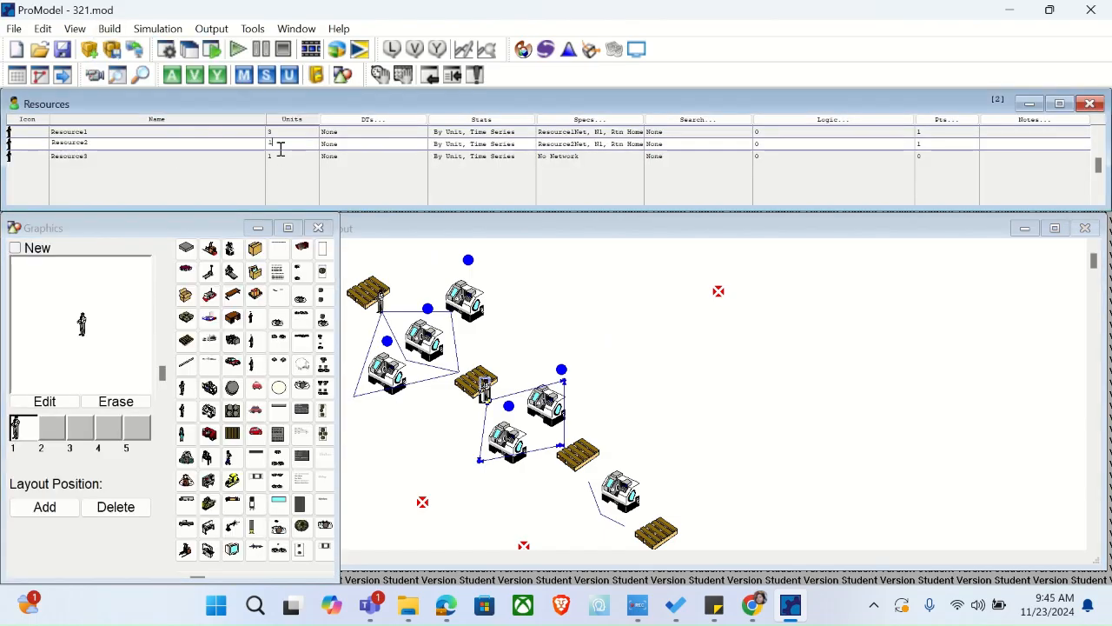
pyautogui.click(237, 49)
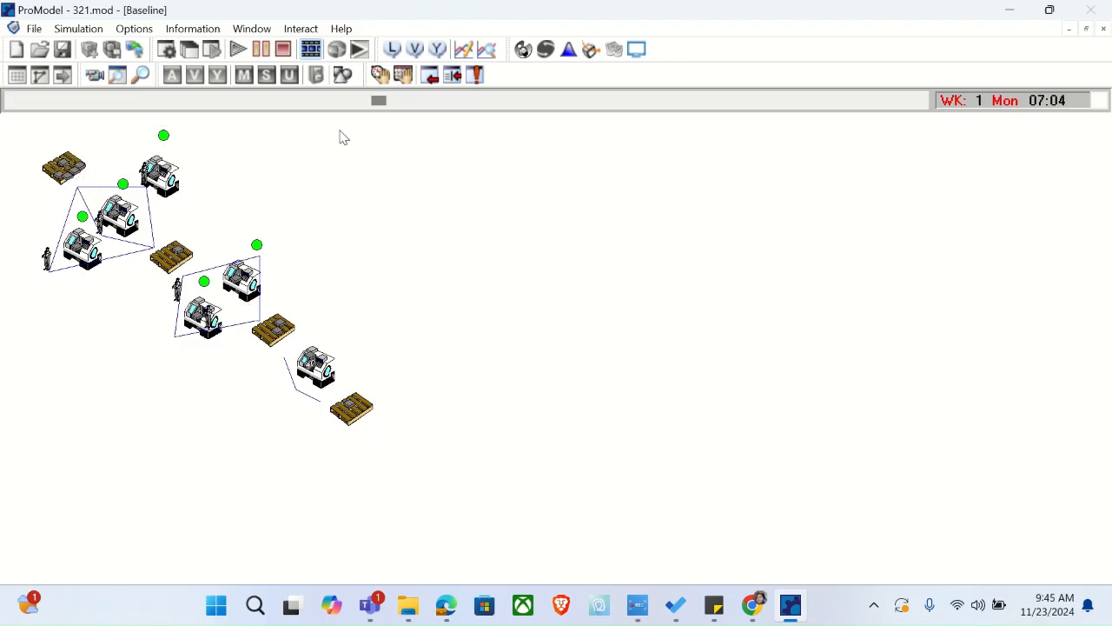
pyautogui.click(284, 52)
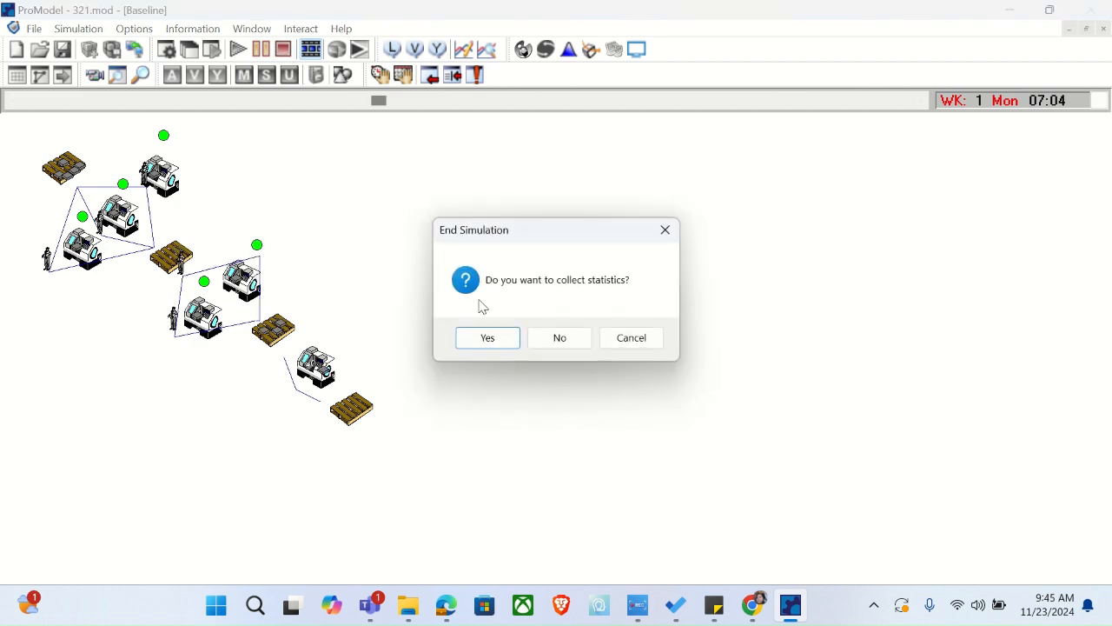
pyautogui.click(539, 341)
# Remove "Then Free" from the move logic of the Wip_1 to MB1 routing, keeping "Move With Resource2"
pyautogui.click(109, 29)
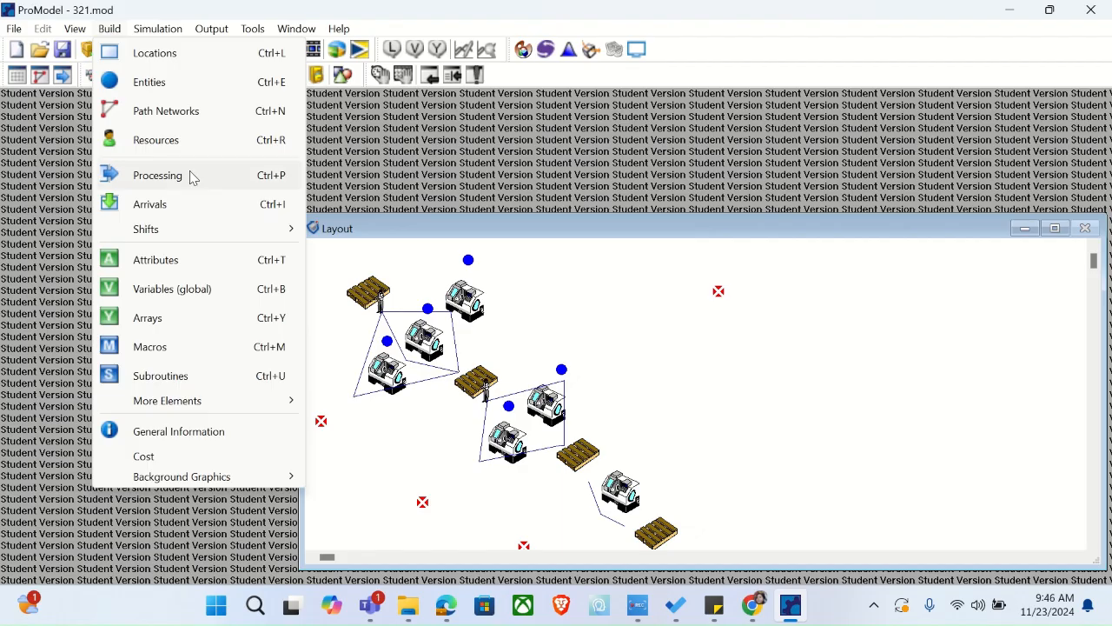
pyautogui.click(189, 175)
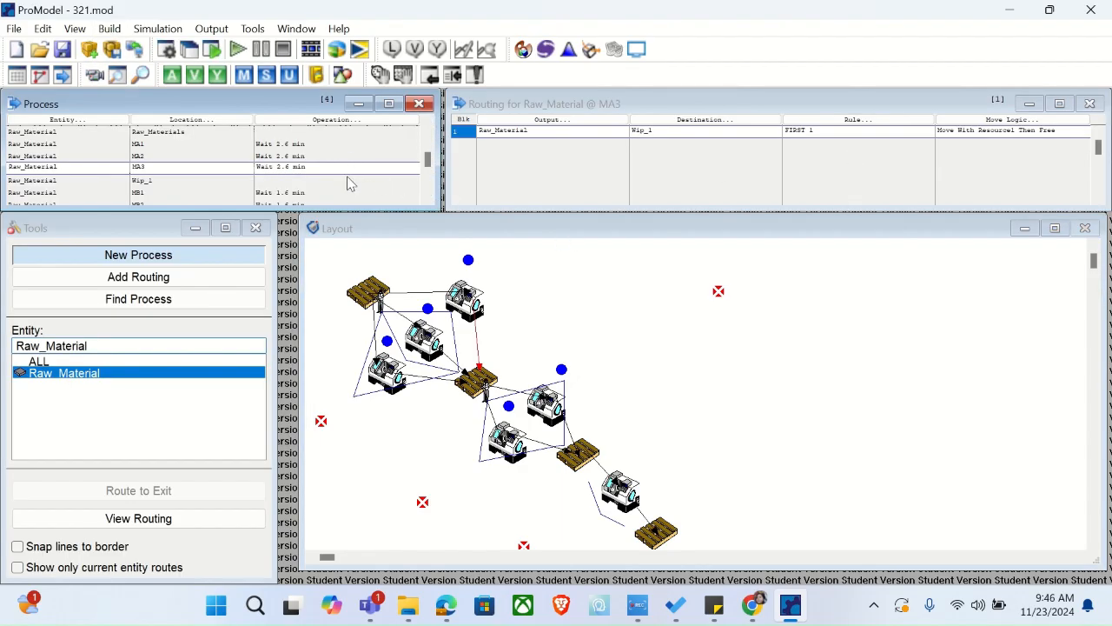
pyautogui.click(349, 179)
pyautogui.click(1033, 124)
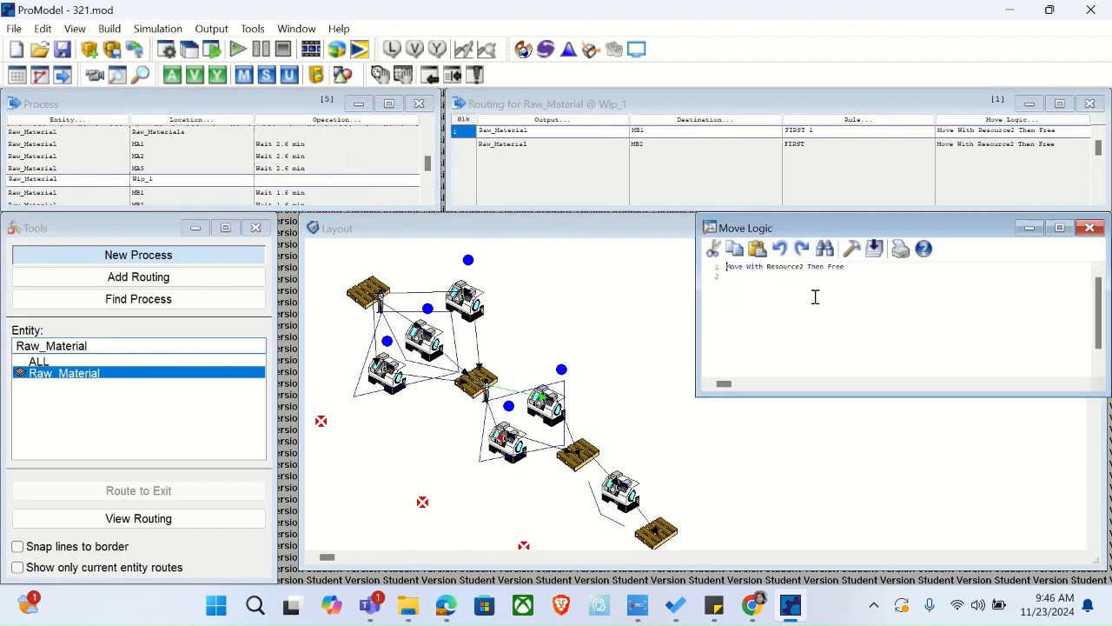
pyautogui.moveTo(857, 266); pyautogui.dragTo(810, 266)
pyautogui.press('BackSpace')
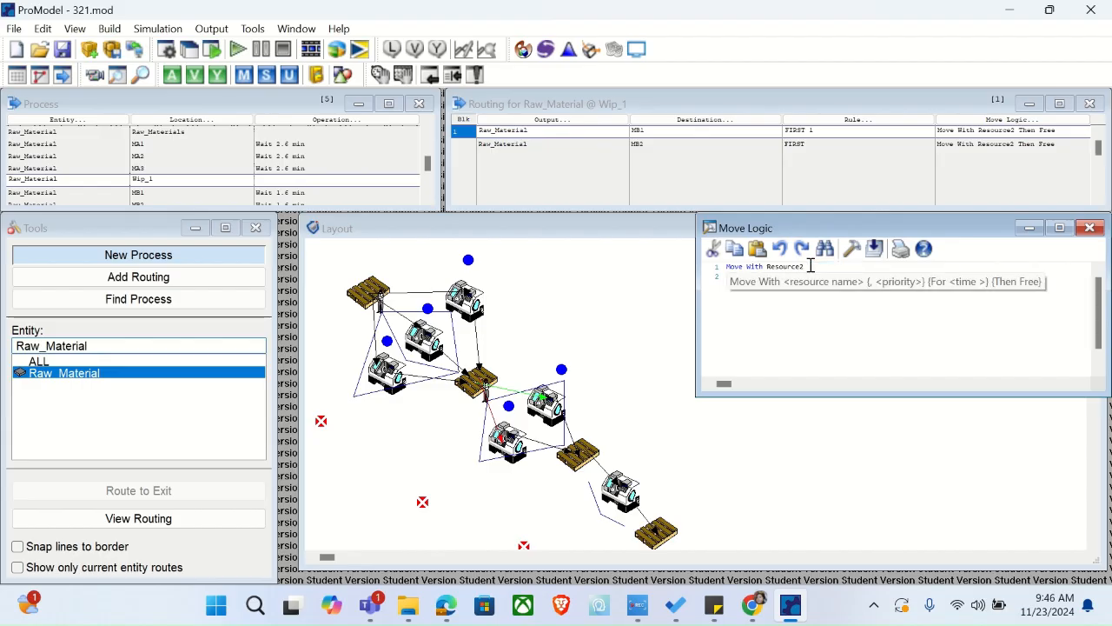
# Copy "Move With Resource2" over the move logic of the Wip_1 to MB2 routing
pyautogui.hotkey('ctrl', 'a')
pyautogui.hotkey('ctrl', 'c')
pyautogui.click(1004, 154)
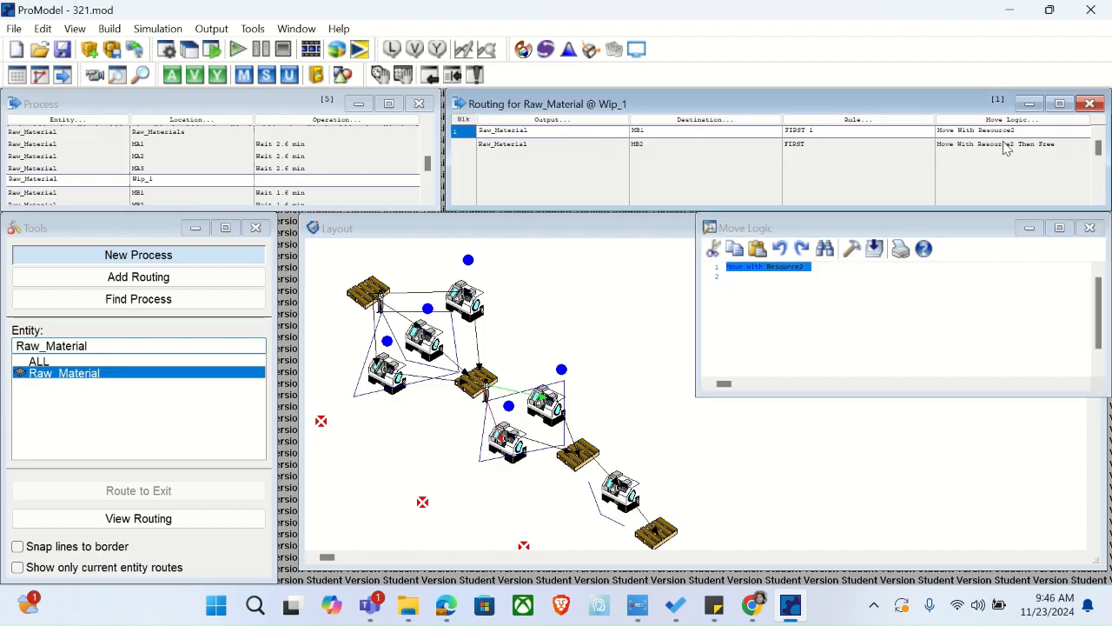
pyautogui.click(1004, 144)
pyautogui.click(905, 253)
pyautogui.click(729, 154)
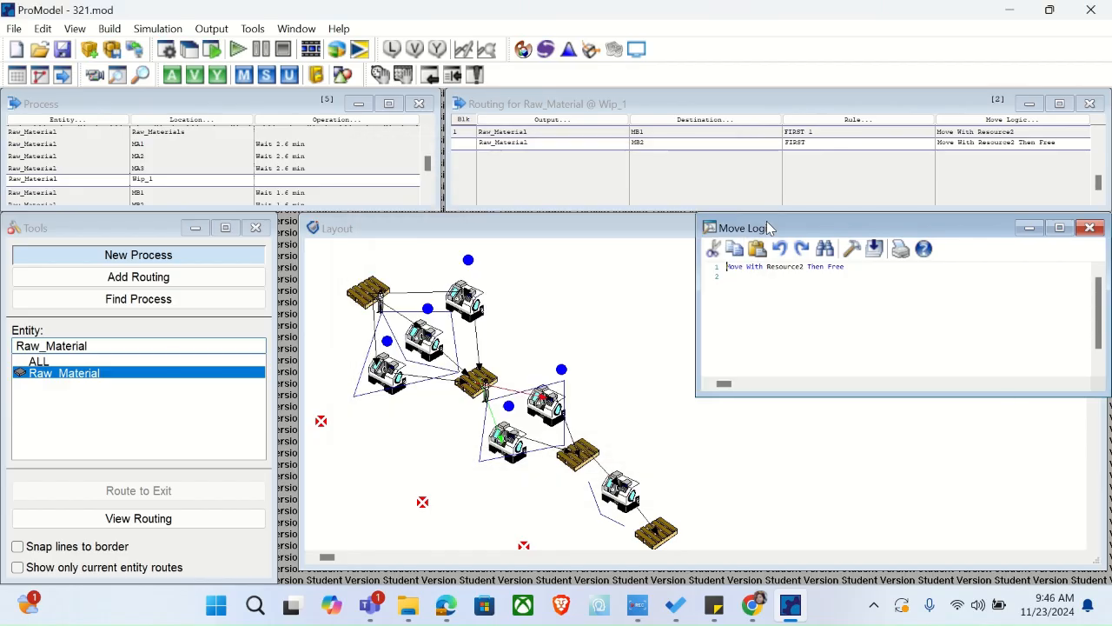
pyautogui.hotkey('ctrl', 'a')
pyautogui.hotkey('ctrl', 'v')
pyautogui.click(866, 142)
pyautogui.click(865, 132)
# Run the simulation to check how Resource2 moves parts from Wip_1, ending it without collecting statistics
pyautogui.click(238, 54)
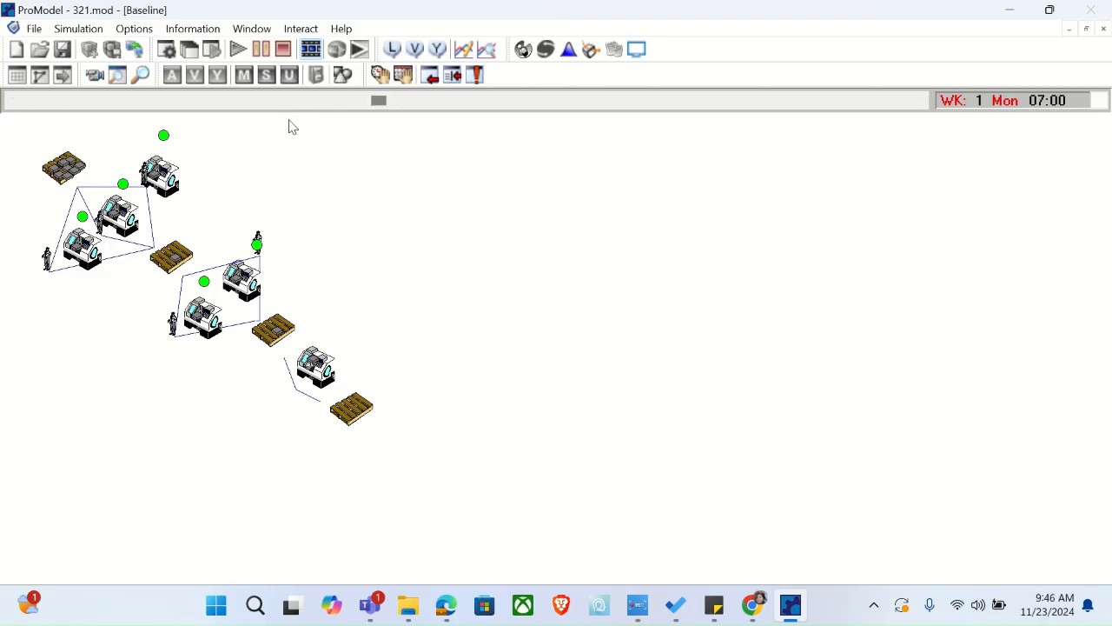
pyautogui.click(287, 50)
pyautogui.click(559, 335)
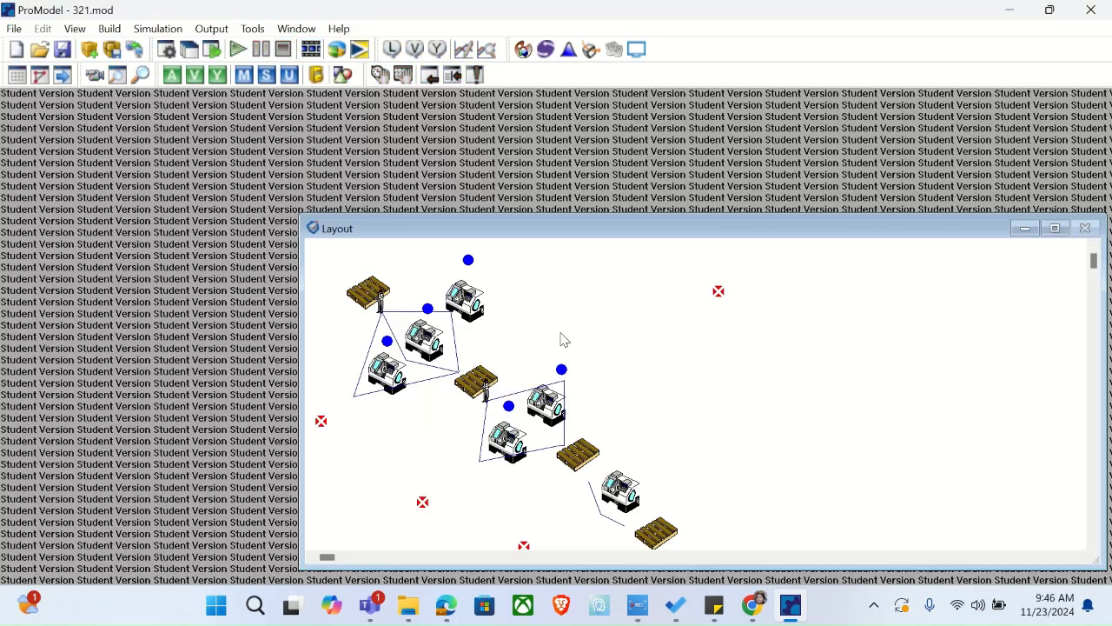
# Assign Resource3 to the Resource3Net path network with home node N1 and Return Home If Idle enabled
pyautogui.click(109, 29)
pyautogui.click(147, 136)
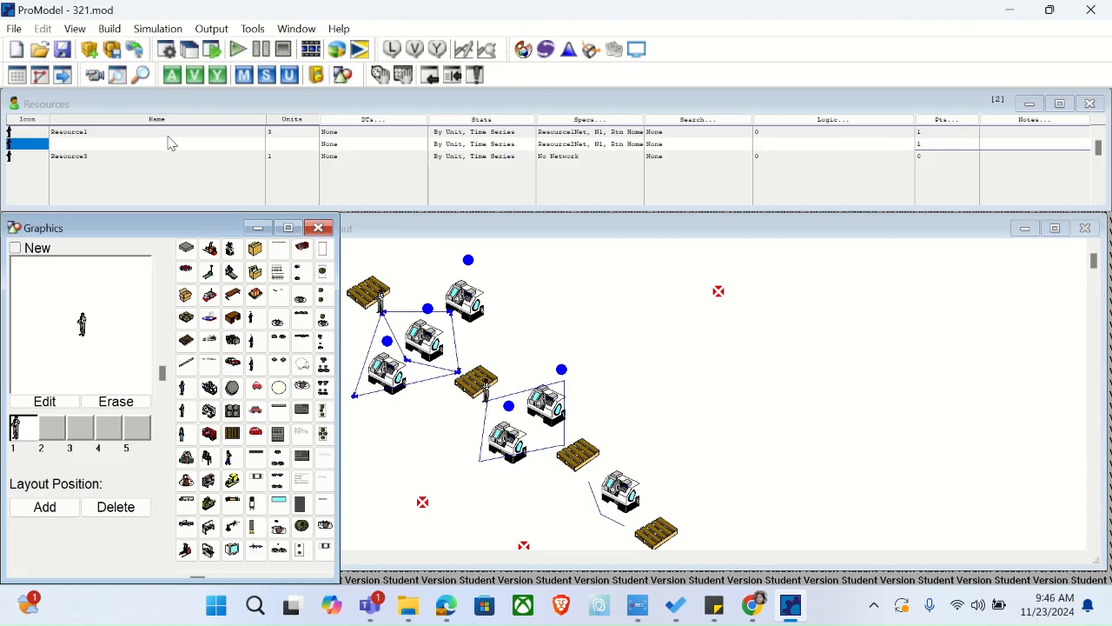
pyautogui.click(168, 142)
pyautogui.click(305, 154)
pyautogui.click(550, 158)
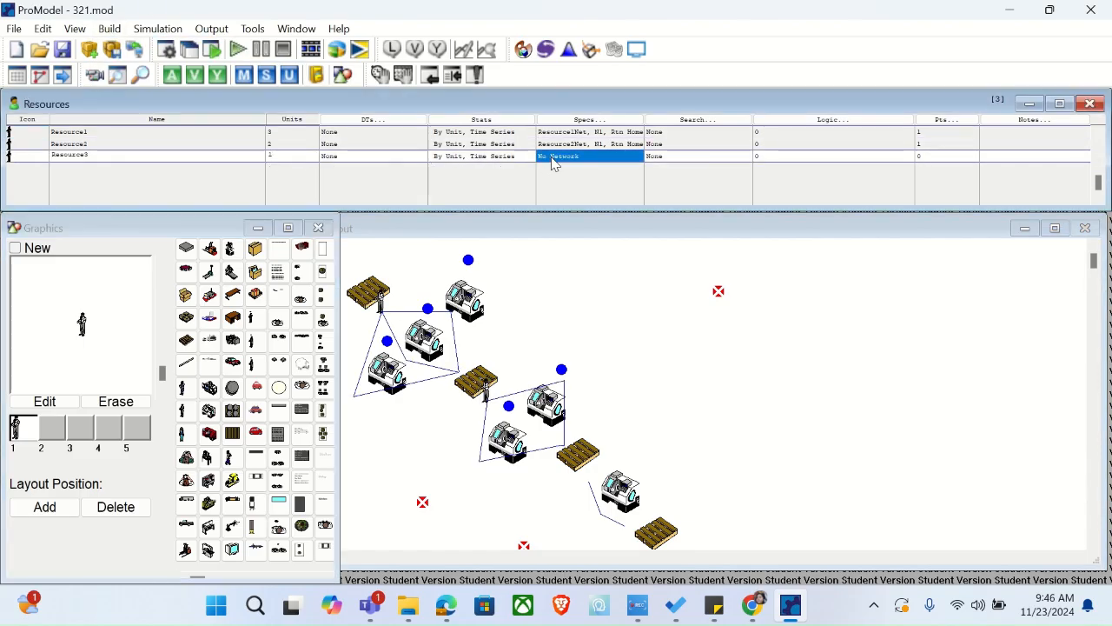
pyautogui.click(578, 120)
pyautogui.click(451, 335)
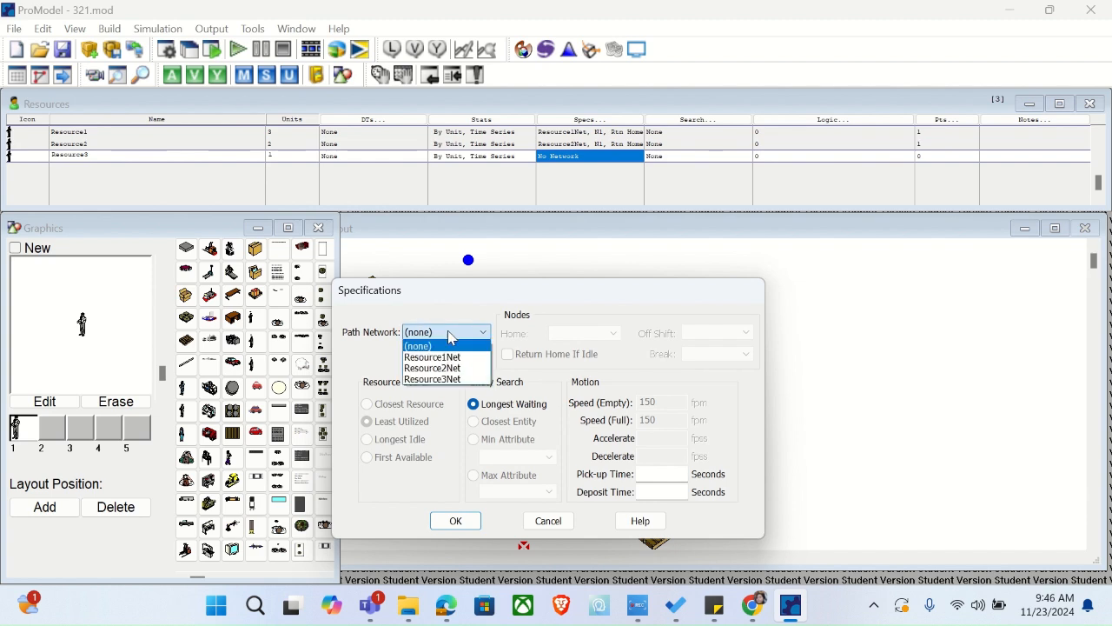
pyautogui.click(448, 379)
pyautogui.click(508, 355)
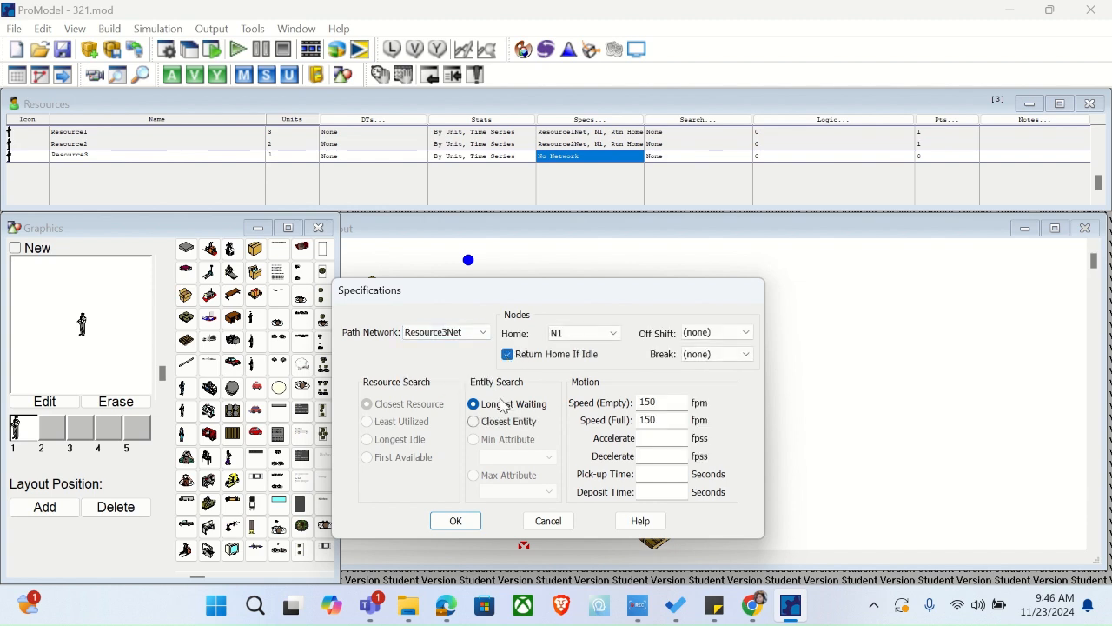
pyautogui.click(473, 522)
# Clear the existing move logic of the Raw_Material routing from WIP_2 to MC1
pyautogui.click(109, 29)
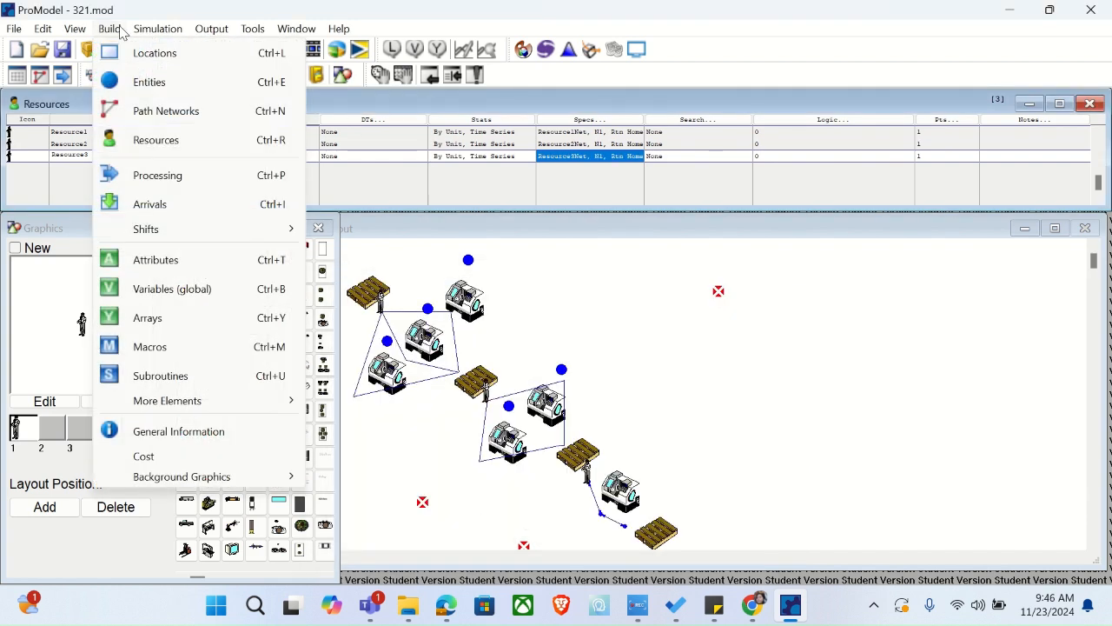
pyautogui.click(214, 178)
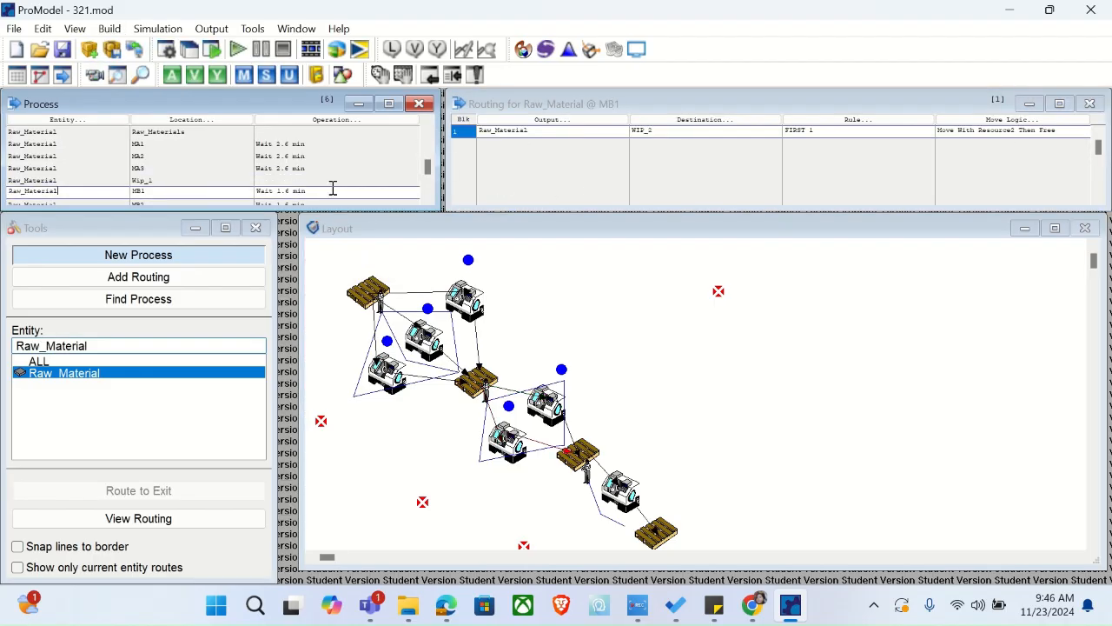
pyautogui.click(376, 191)
pyautogui.press('Down')
pyautogui.press('Down')
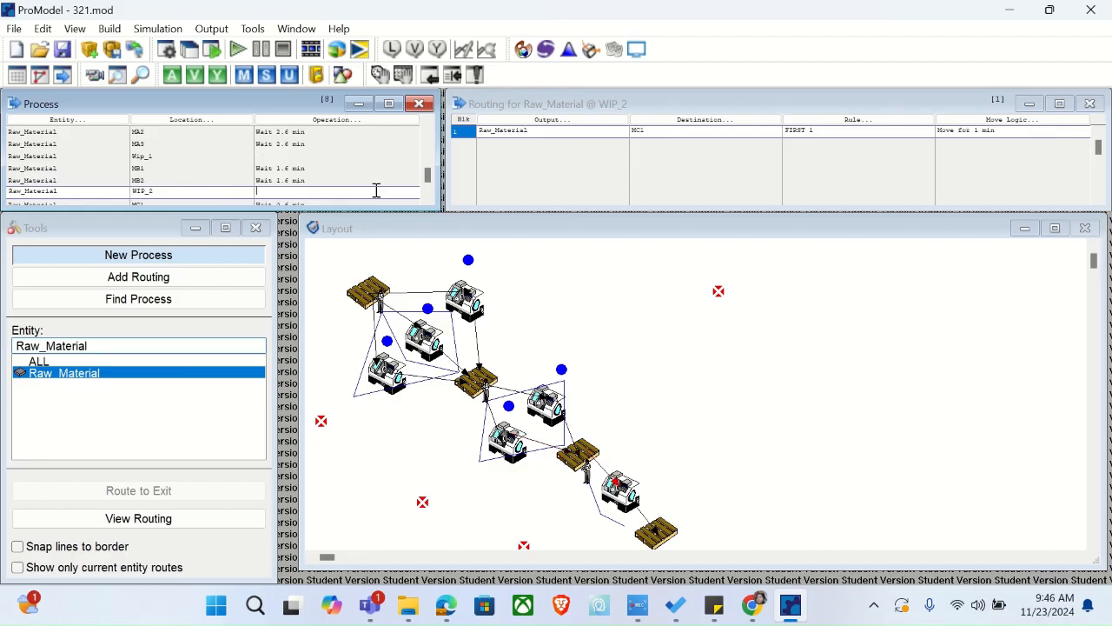
pyautogui.doubleClick(987, 132)
pyautogui.click(711, 261)
pyautogui.press('Delete')
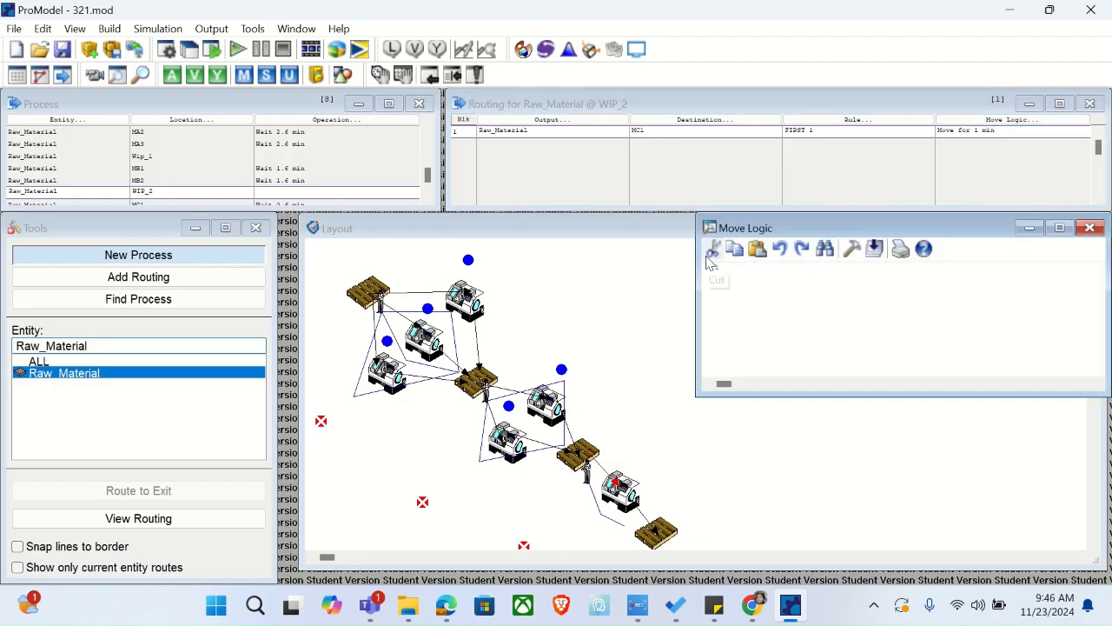
pyautogui.click(854, 253)
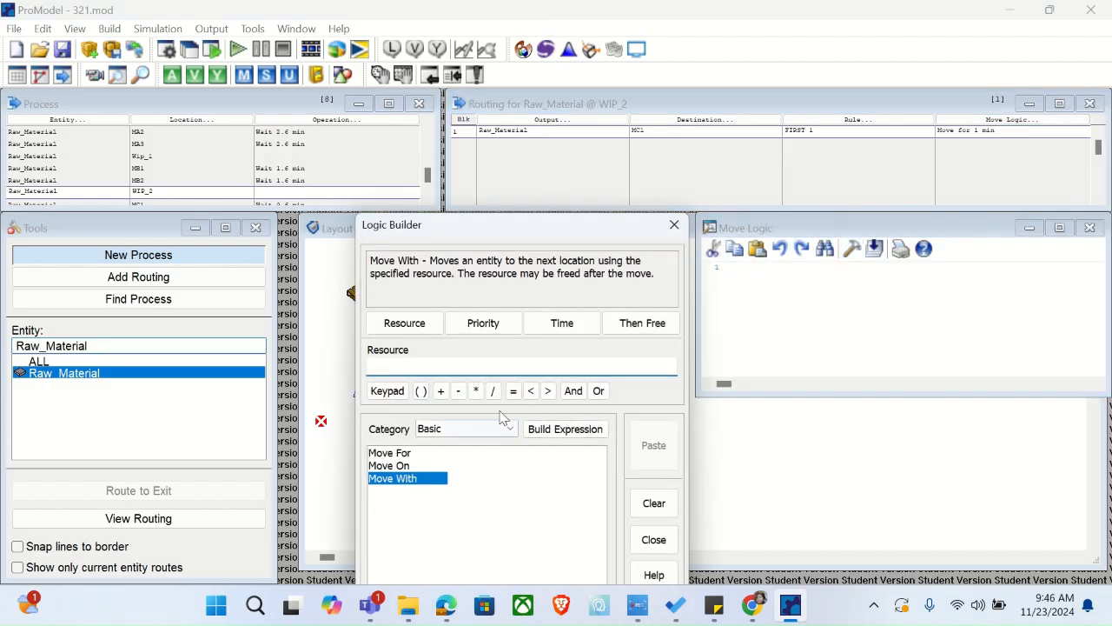
pyautogui.click(413, 323)
pyautogui.click(546, 469)
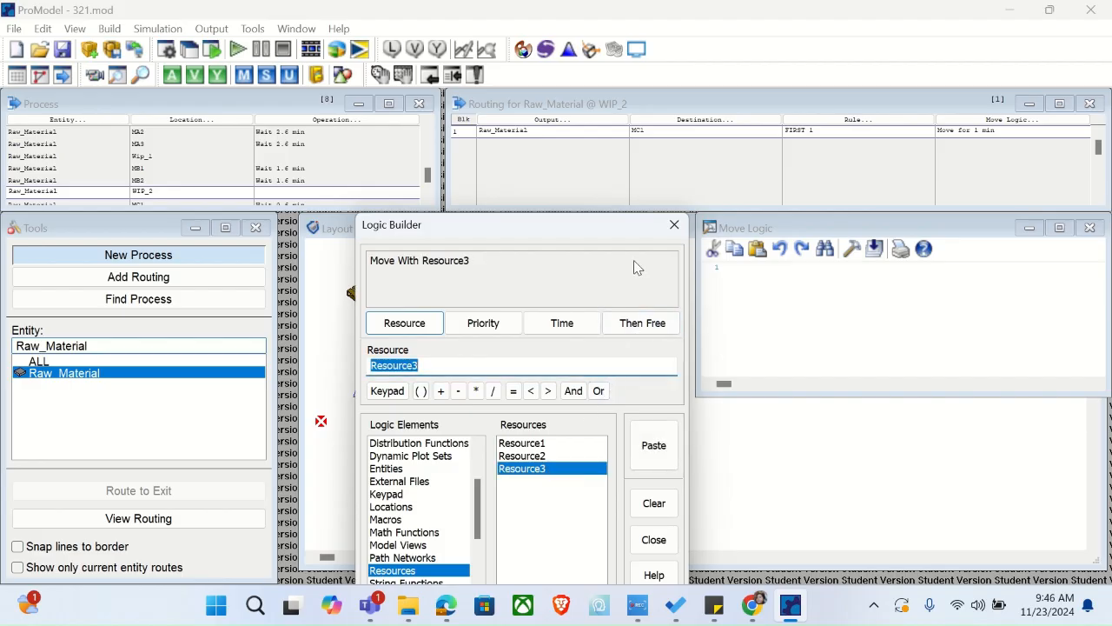
pyautogui.click(666, 224)
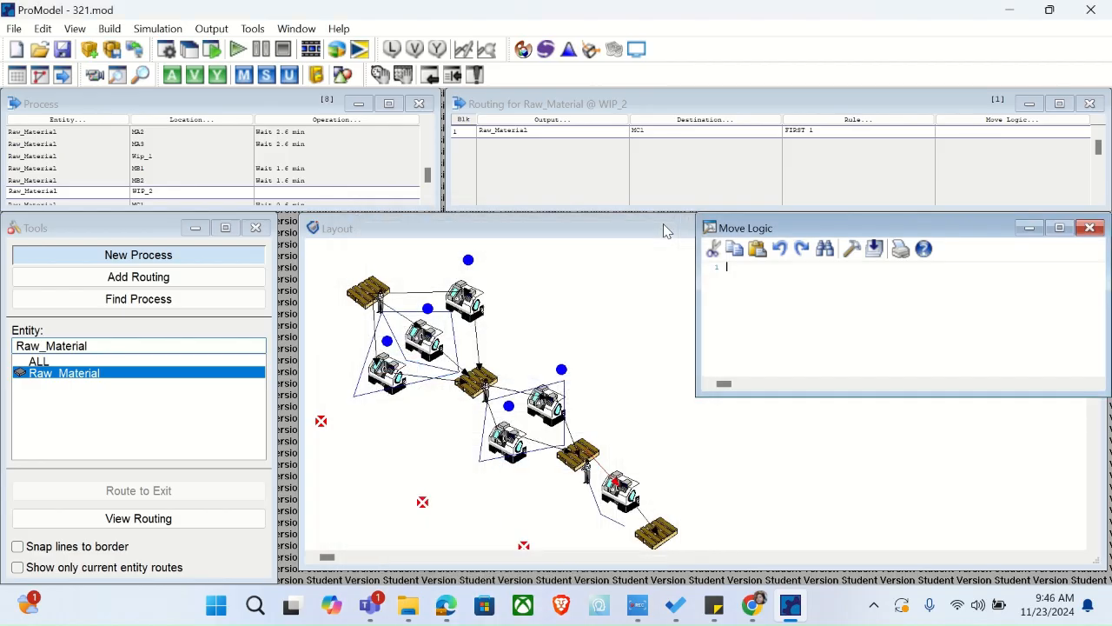
# Set the move logic of the Raw_Material routing from WIP_2 to MC1 to "Move With Resource3"
pyautogui.click(853, 249)
pyautogui.click(417, 322)
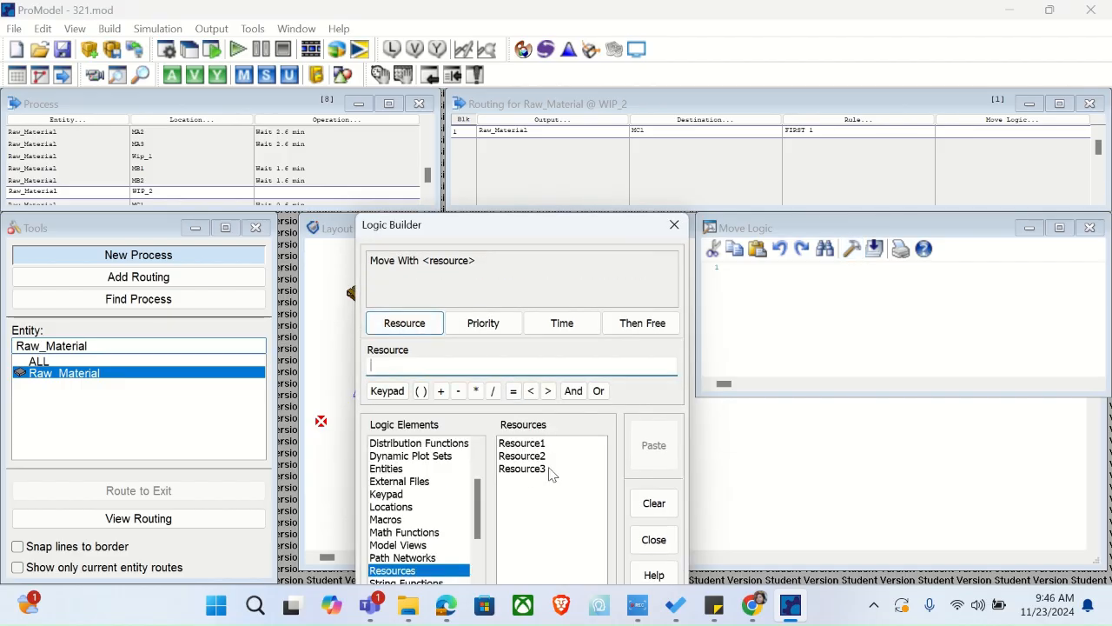
pyautogui.click(545, 469)
pyautogui.click(654, 445)
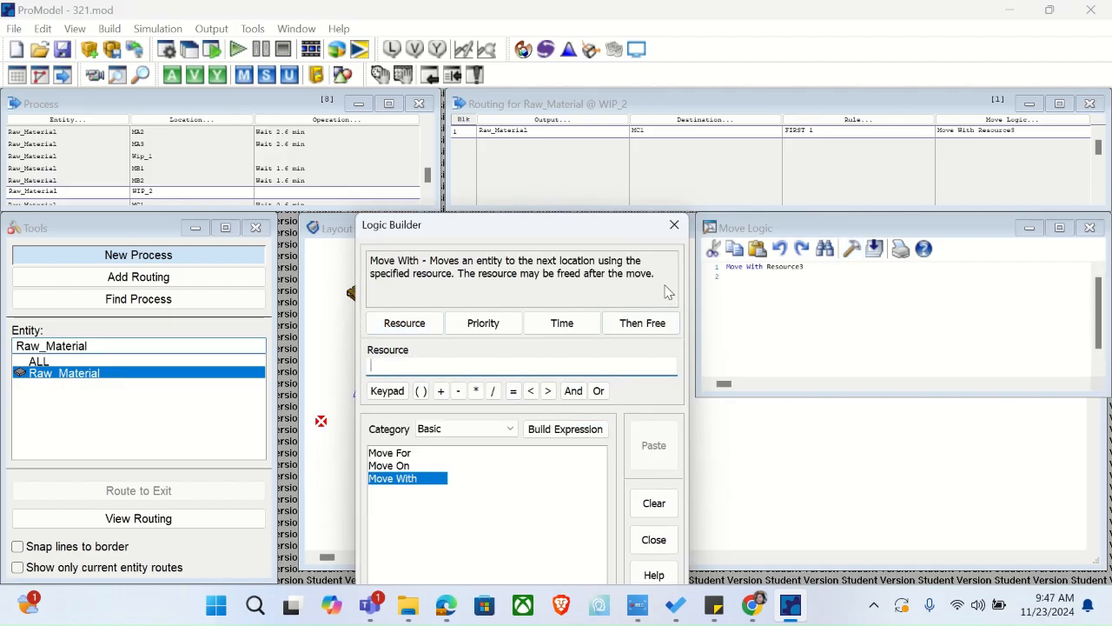
pyautogui.click(675, 226)
pyautogui.click(747, 269)
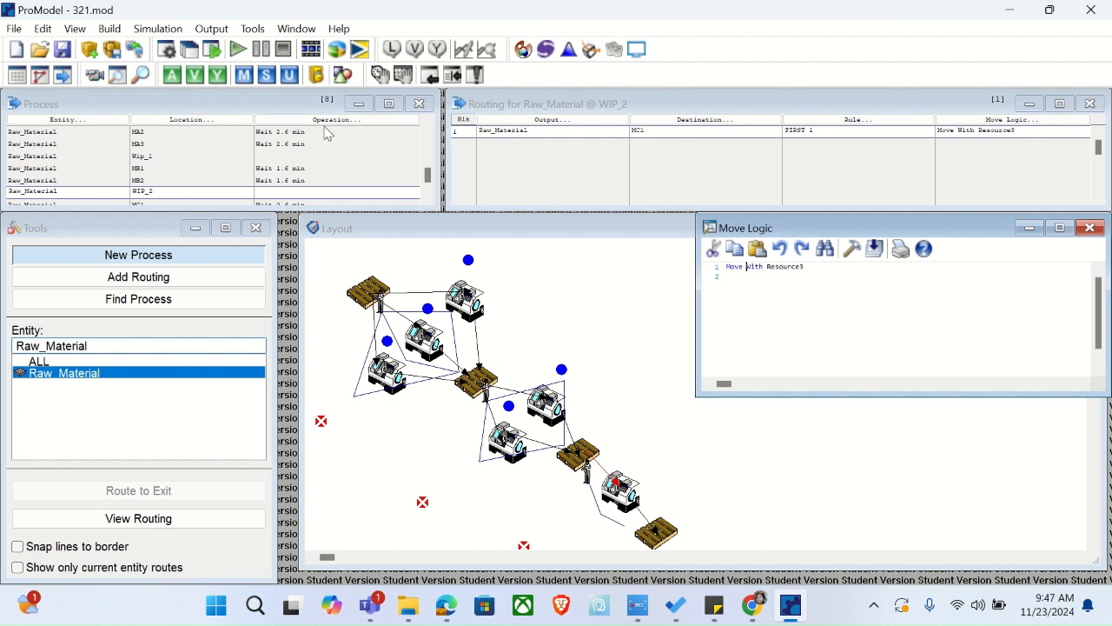
# Replace the move logic of the Raw_Material routing from MC1 to Product_Storage with "Move With Resource3 Then Free"
pyautogui.click(330, 204)
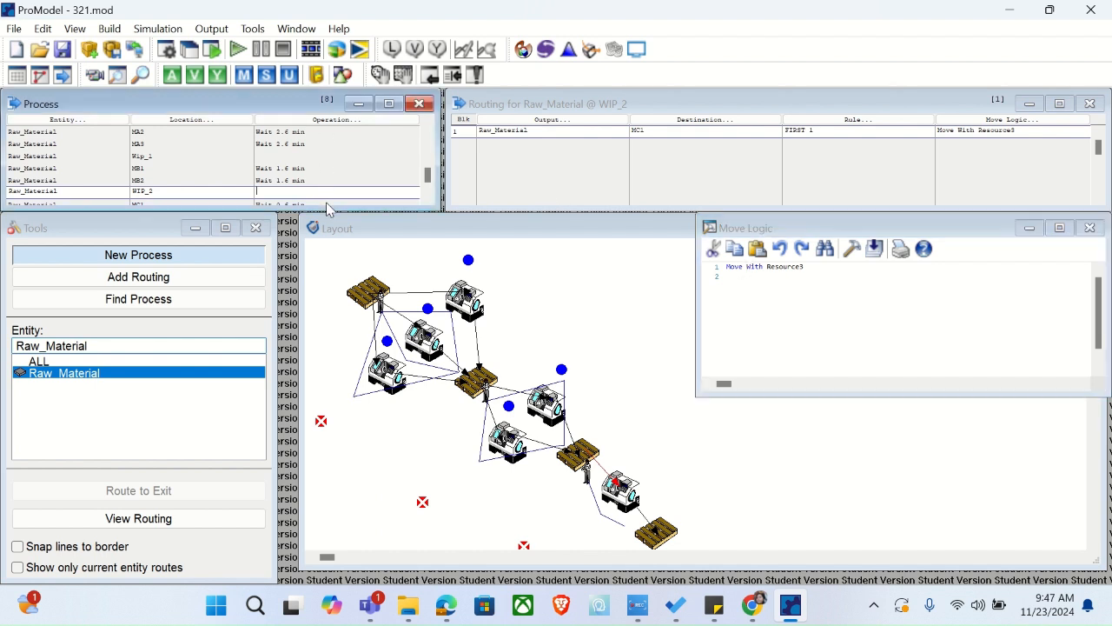
pyautogui.click(815, 285)
pyautogui.moveTo(815, 284); pyautogui.dragTo(730, 271)
pyautogui.press('BackSpace')
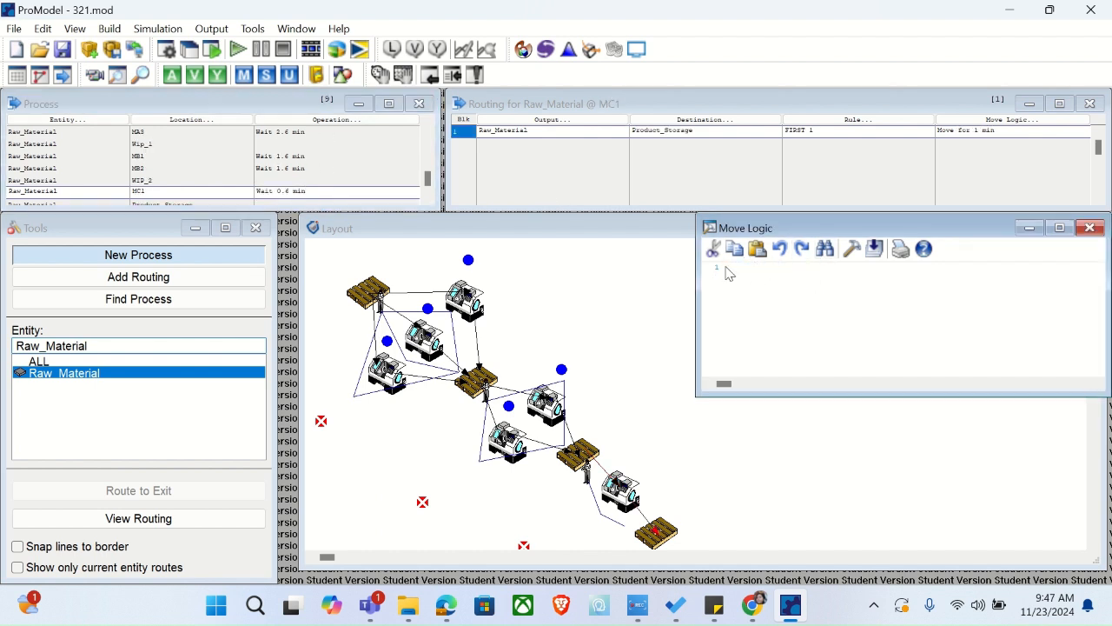
pyautogui.click(852, 249)
pyautogui.click(426, 323)
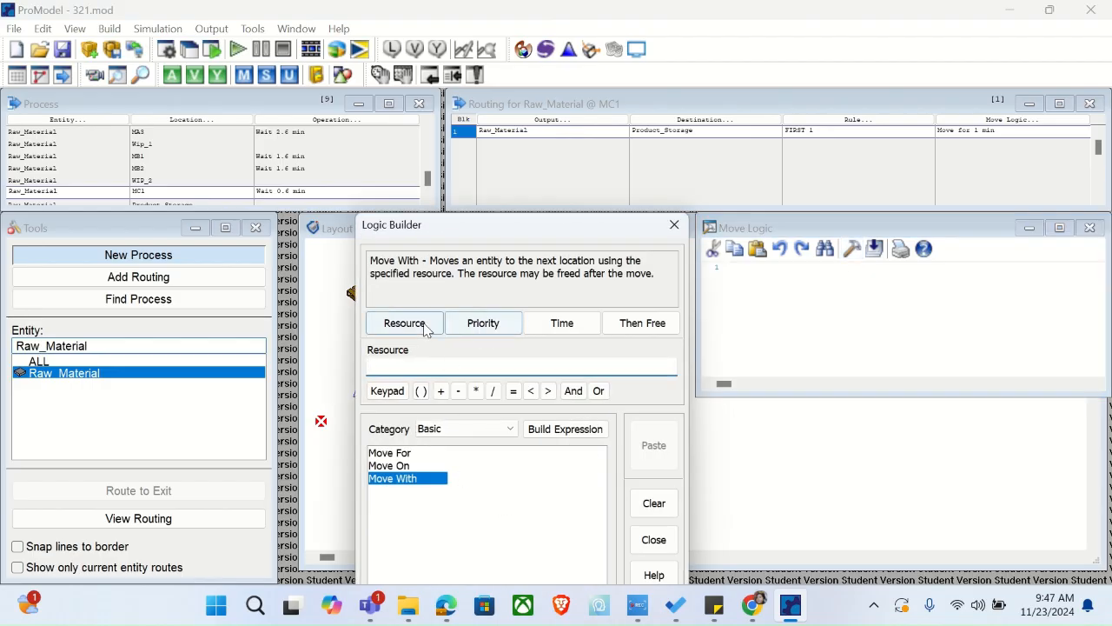
pyautogui.doubleClick(521, 469)
pyautogui.click(643, 323)
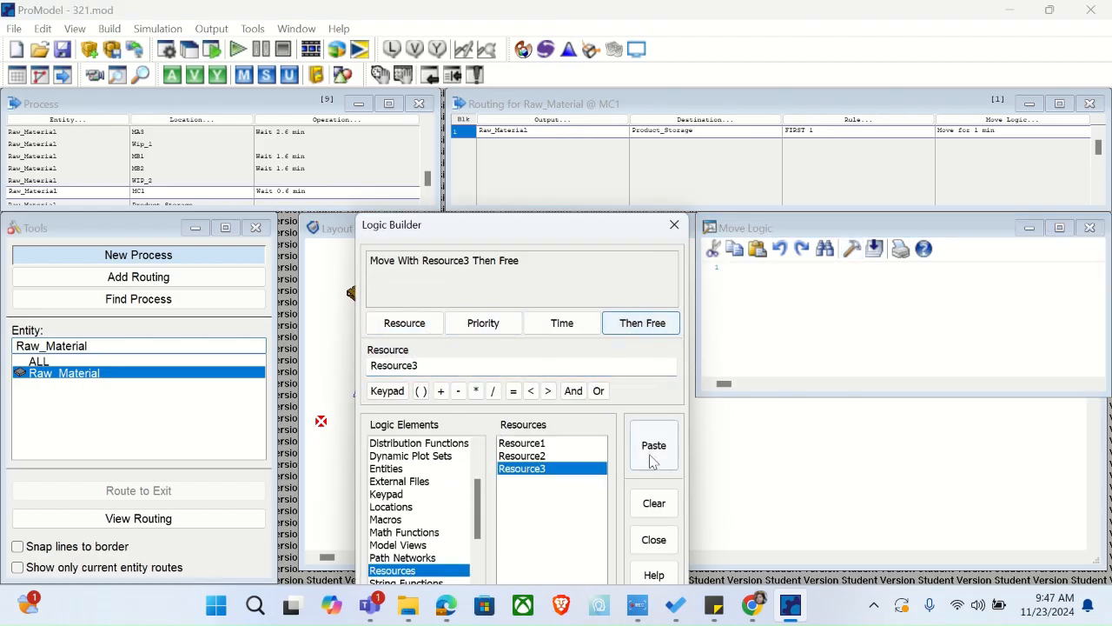
pyautogui.click(653, 445)
pyautogui.click(674, 224)
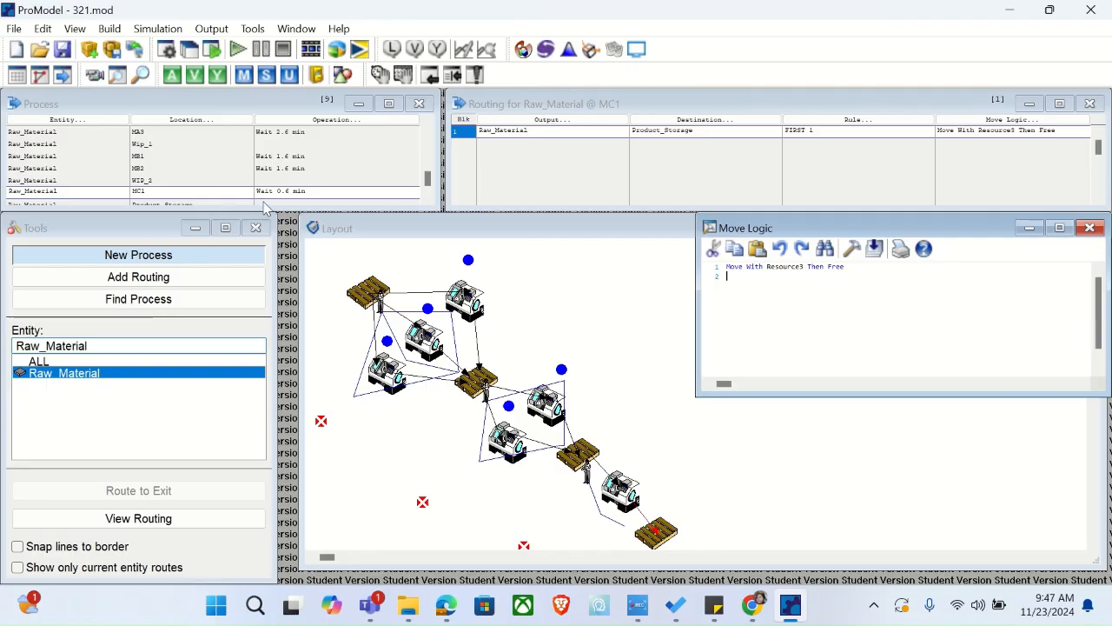
# Run the simulation to check how Resource3 moves parts from WIP_2 through MC1, ending it without collecting statistics
pyautogui.click(272, 205)
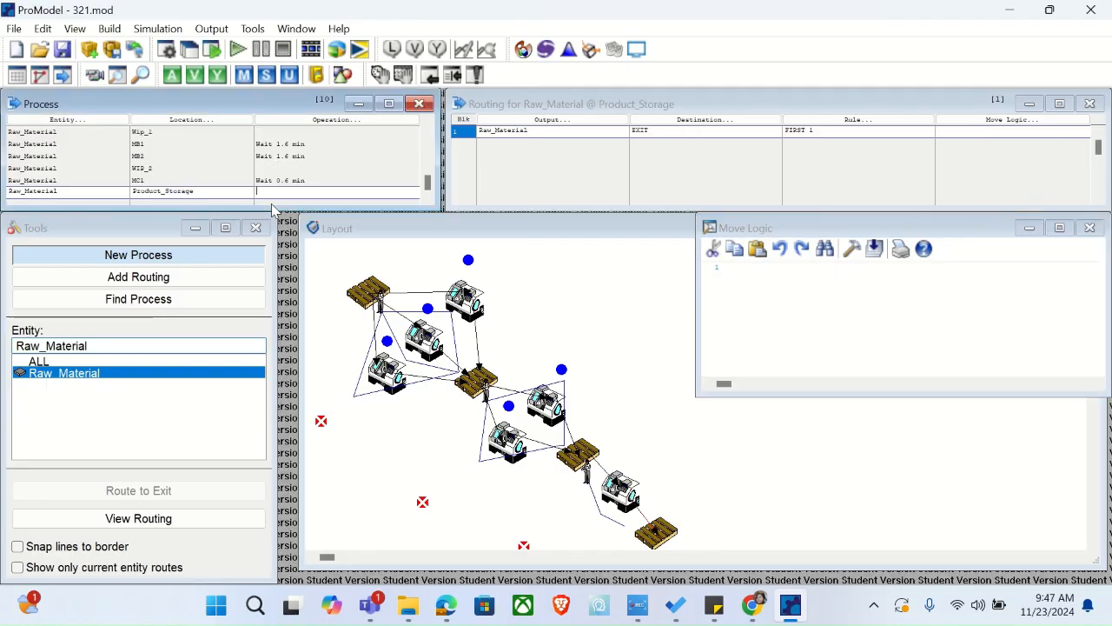
pyautogui.click(239, 50)
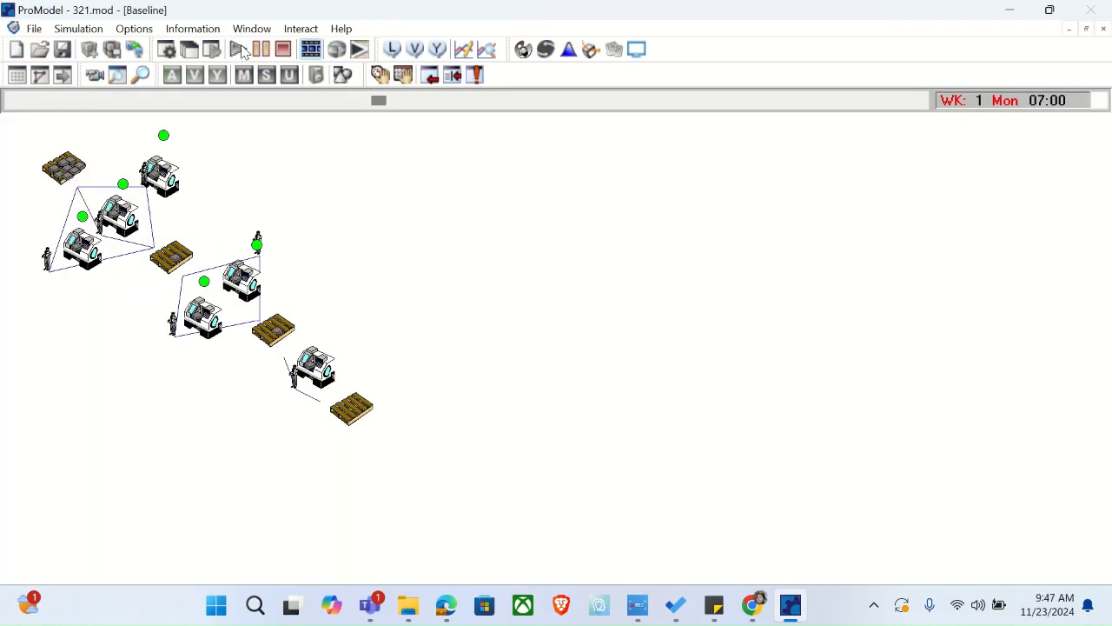
pyautogui.click(282, 48)
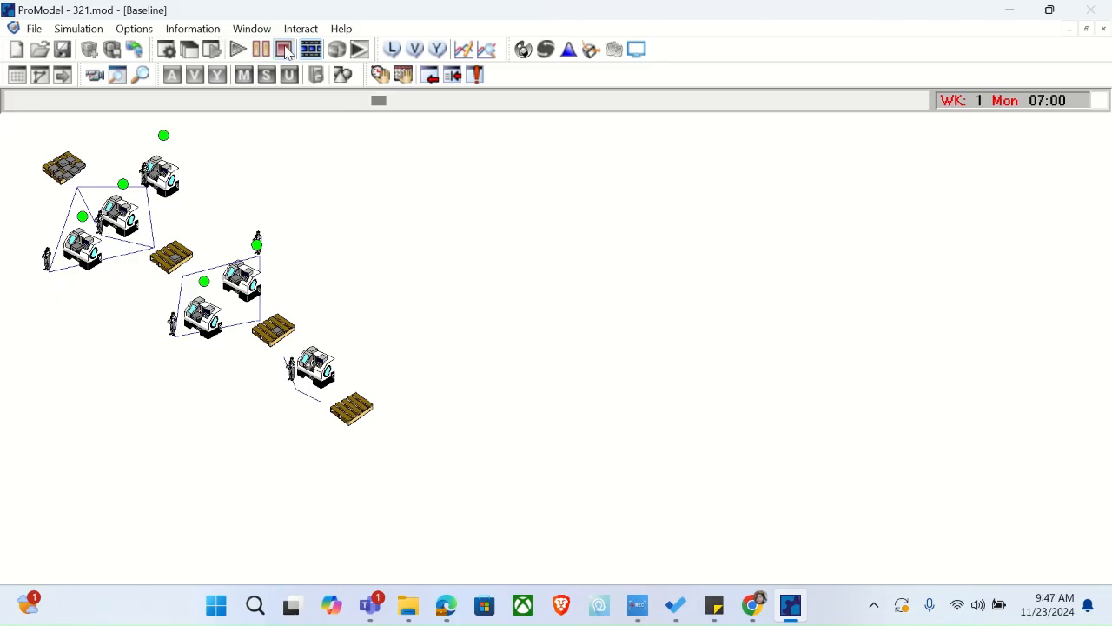
pyautogui.click(573, 349)
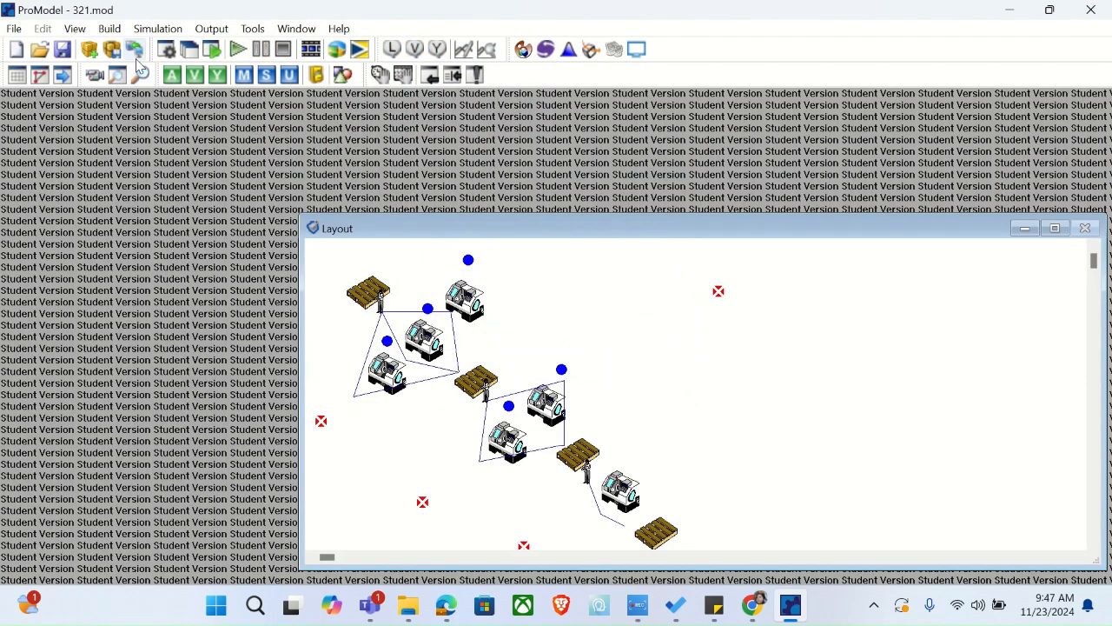
# Add a status light to the existing MC1 location, placing it just above the machine in the layout
pyautogui.click(110, 28)
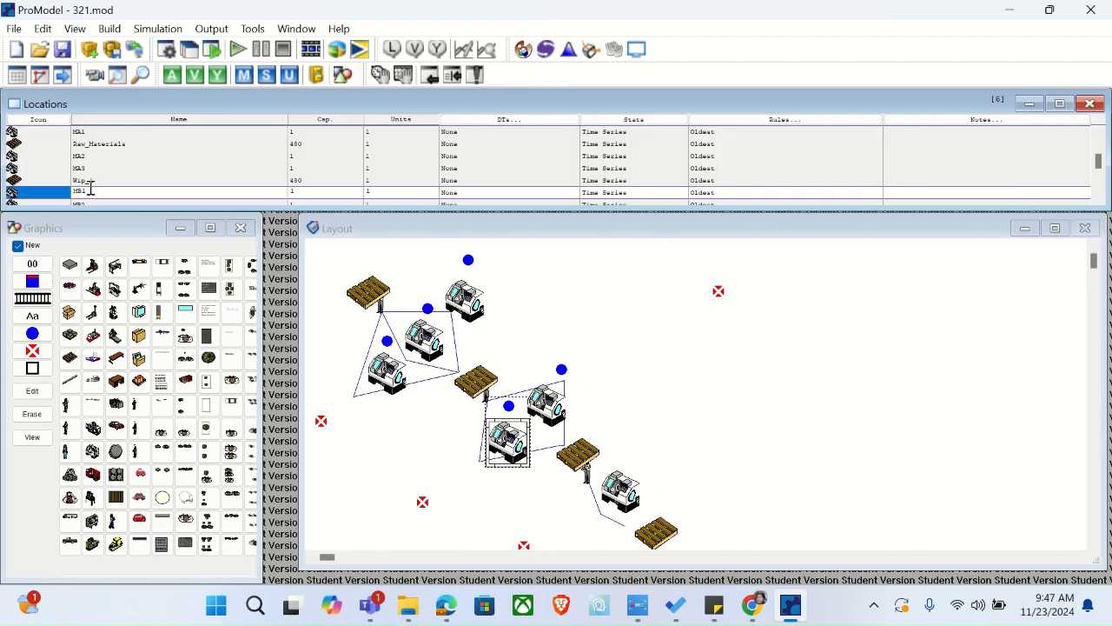
pyautogui.press('Down')
pyautogui.press('Down')
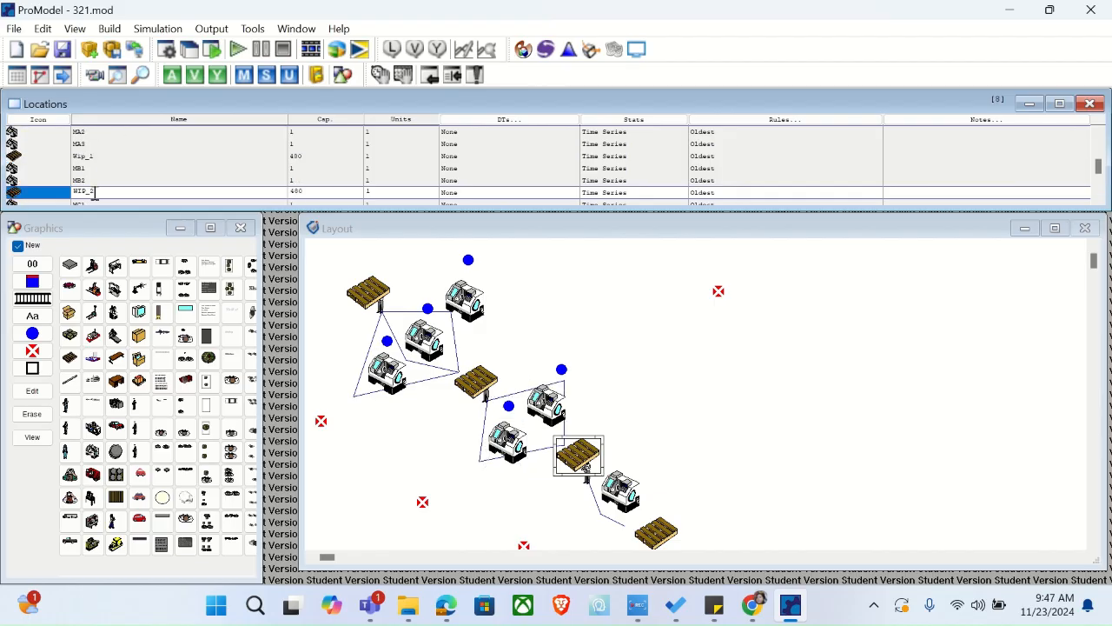
pyautogui.press('Down')
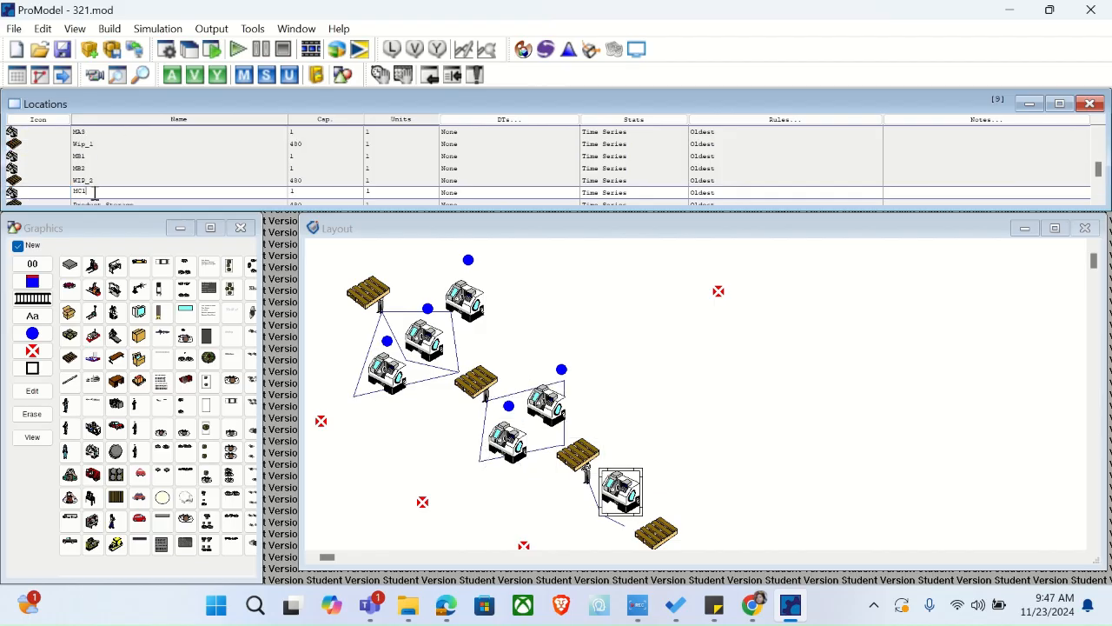
pyautogui.press('Down')
pyautogui.press('Up')
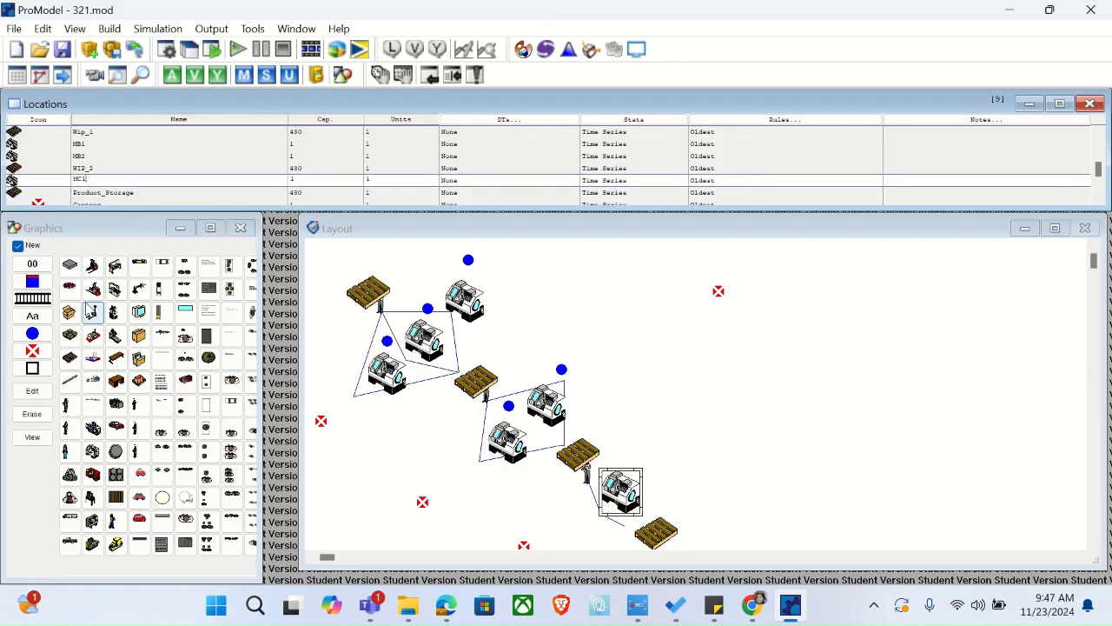
pyautogui.click(20, 247)
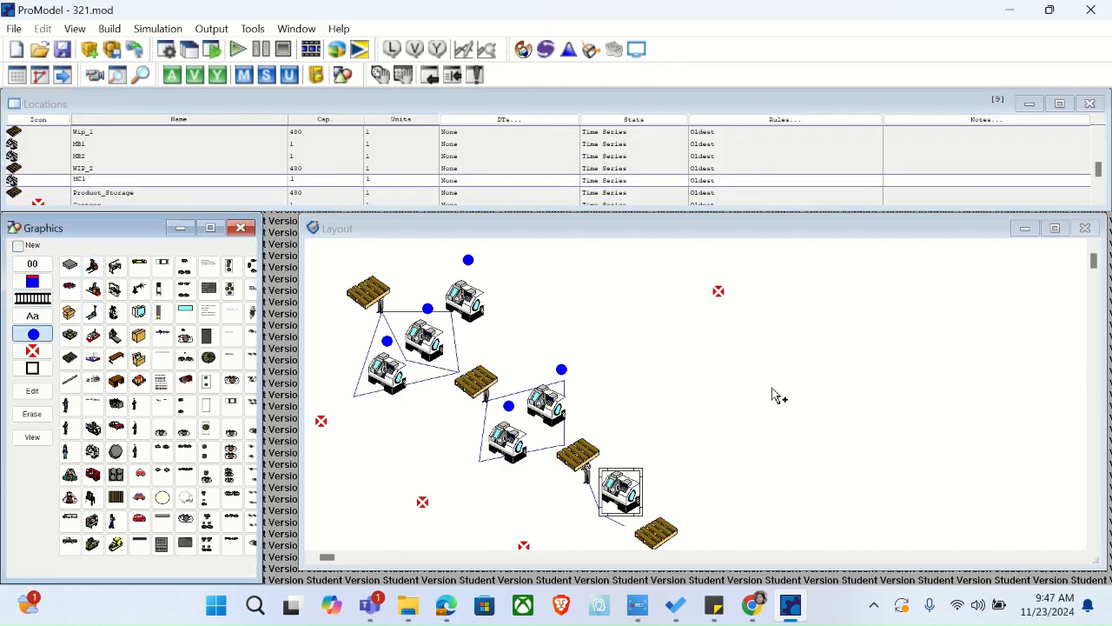
pyautogui.click(643, 462)
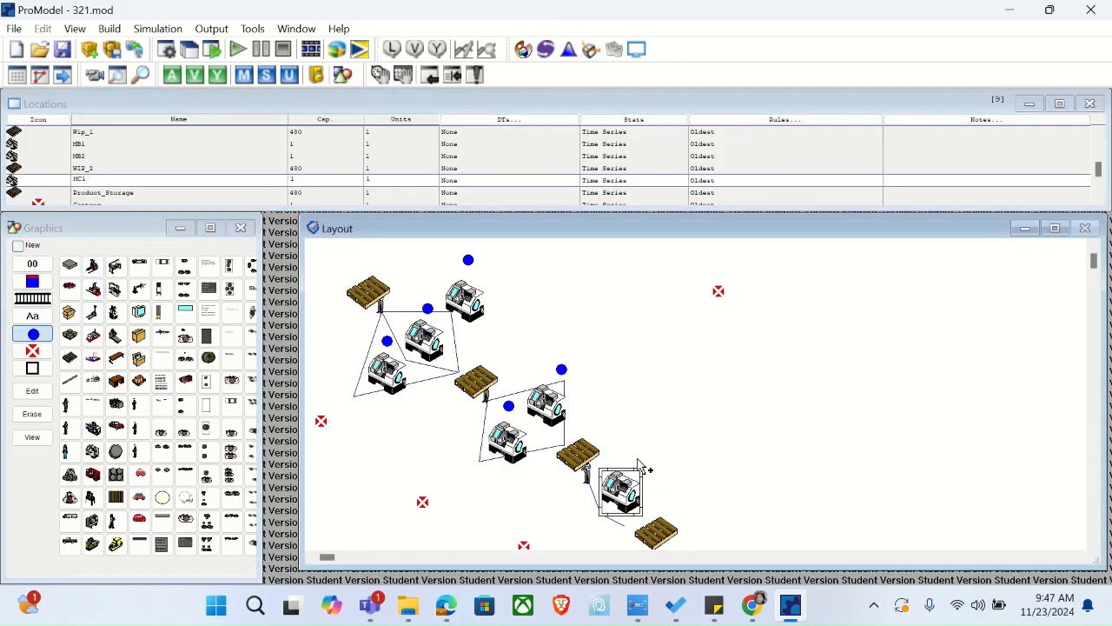
# Run the simulation again to check the status light on MC1
pyautogui.click(238, 49)
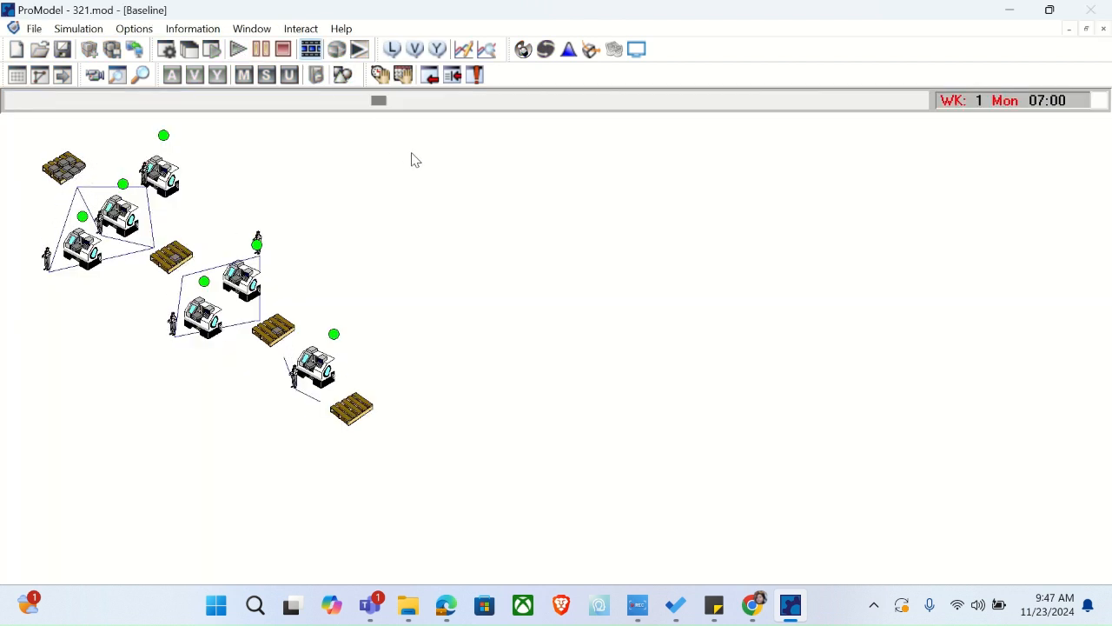